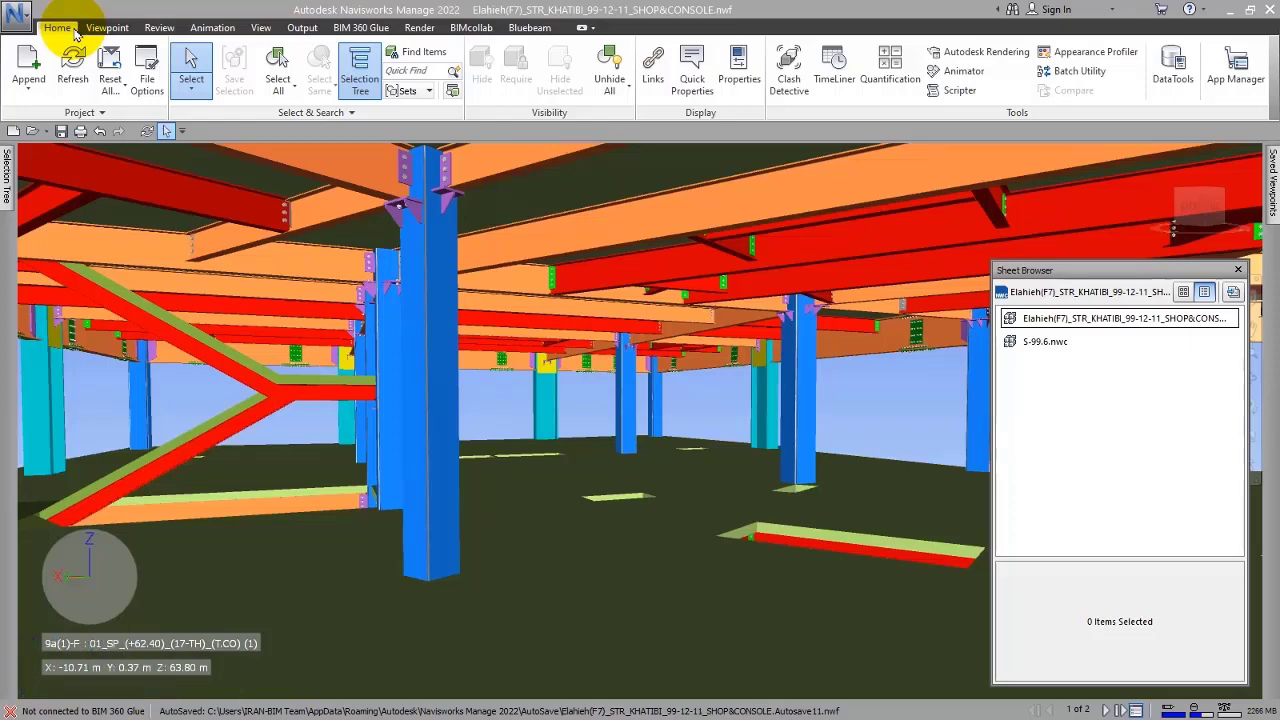
- Close and reopen the Selection Tree, then let it auto-hide and slide it back out
{"action": "left_click", "coordinate": [357, 93]}
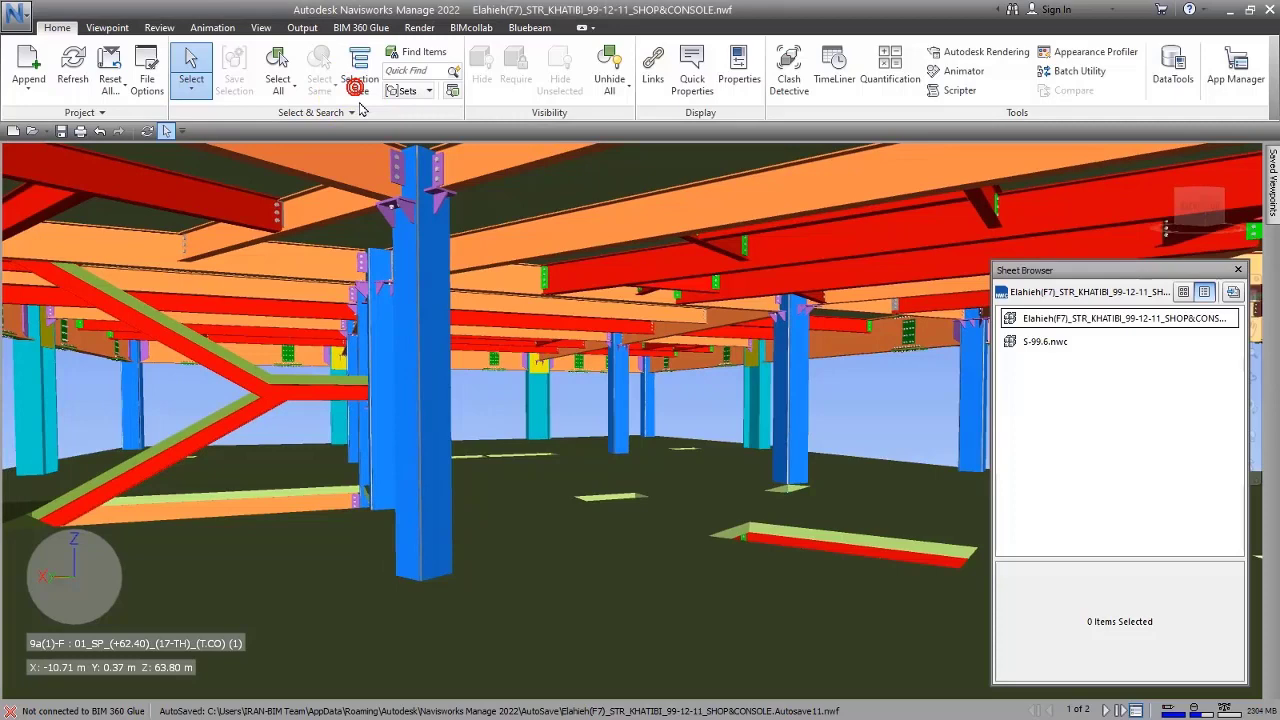
{"action": "left_click", "coordinate": [358, 68]}
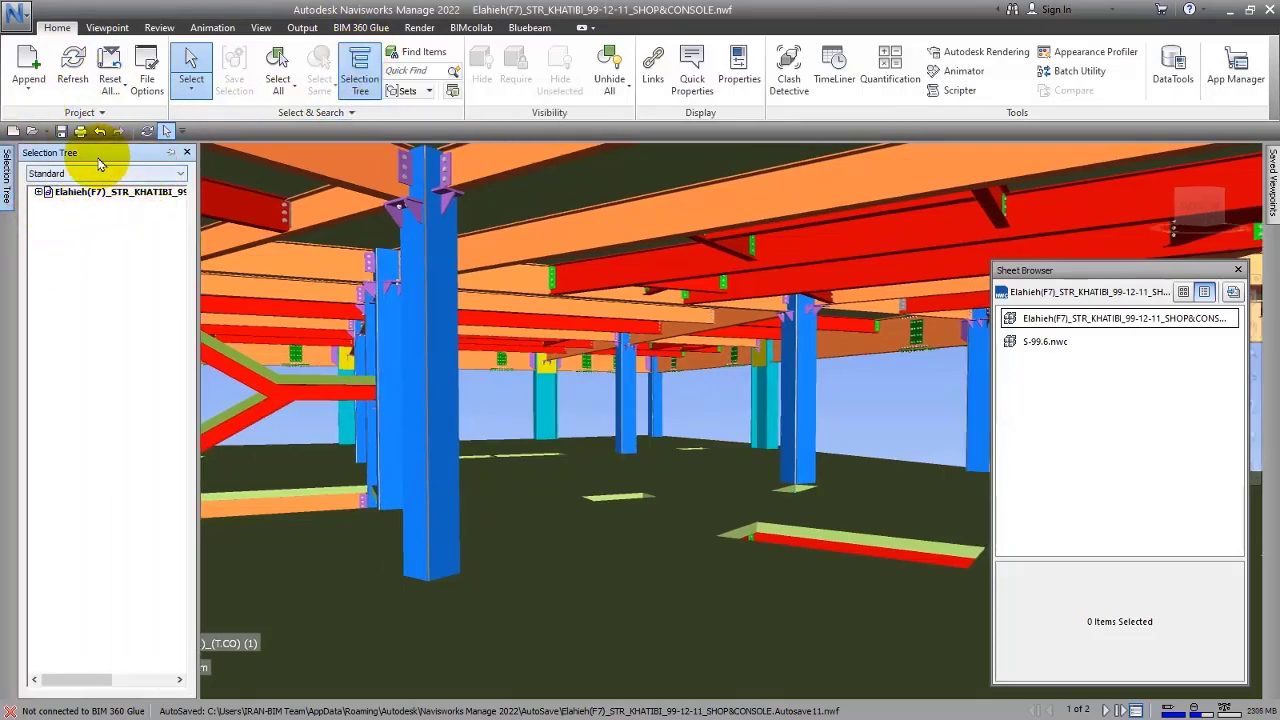
{"action": "left_click", "coordinate": [491, 401]}
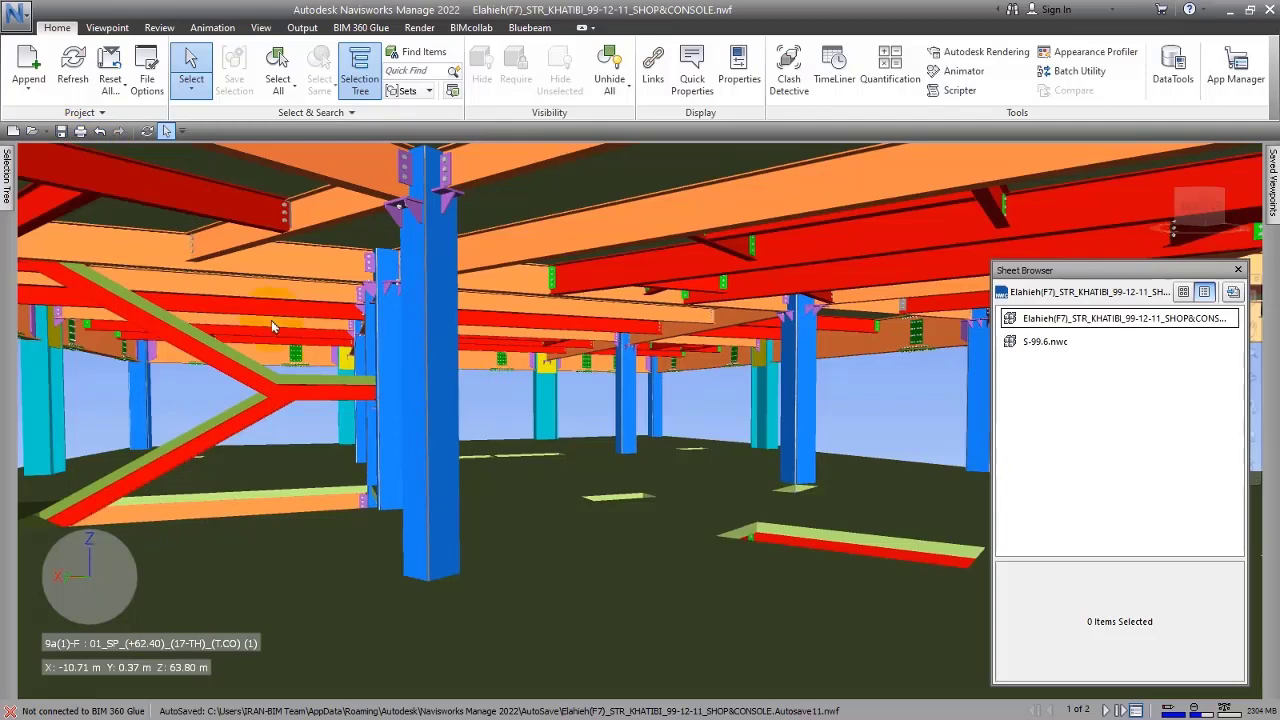
{"action": "left_click", "coordinate": [12, 190]}
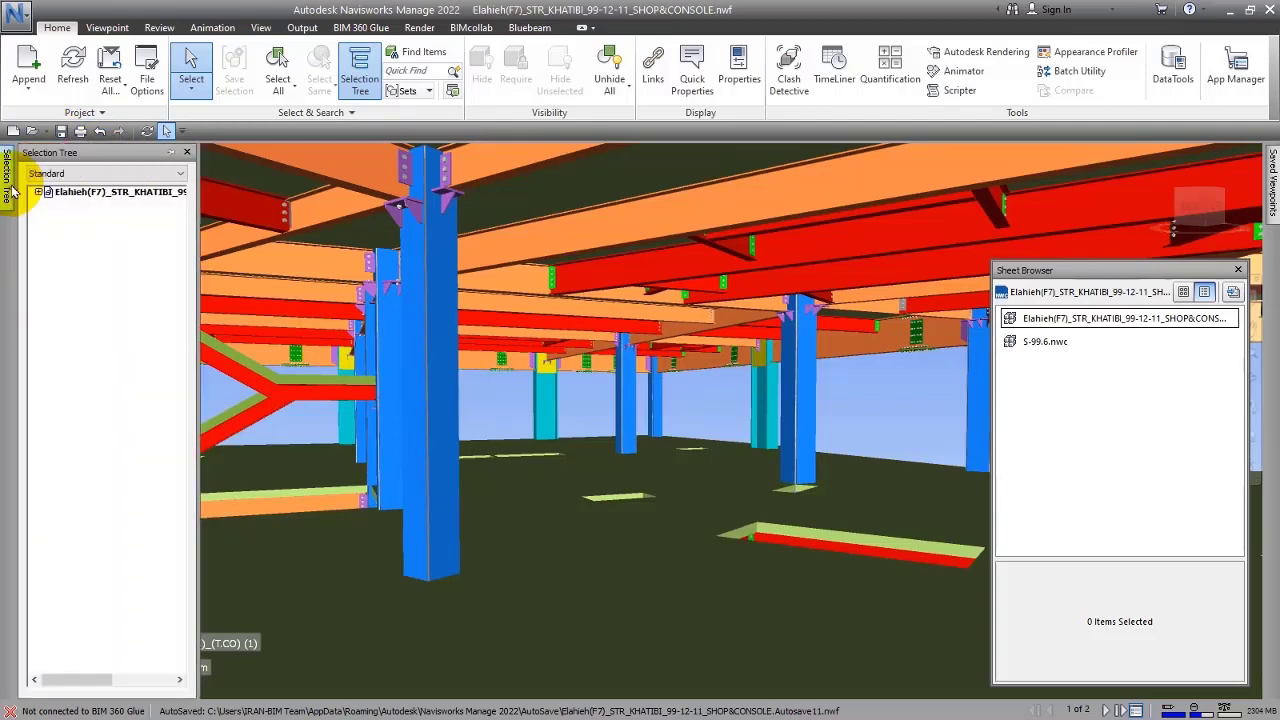
- Pin the Selection Tree, set it to auto-hide again, then pin it open beside the view
{"action": "left_click", "coordinate": [173, 153]}
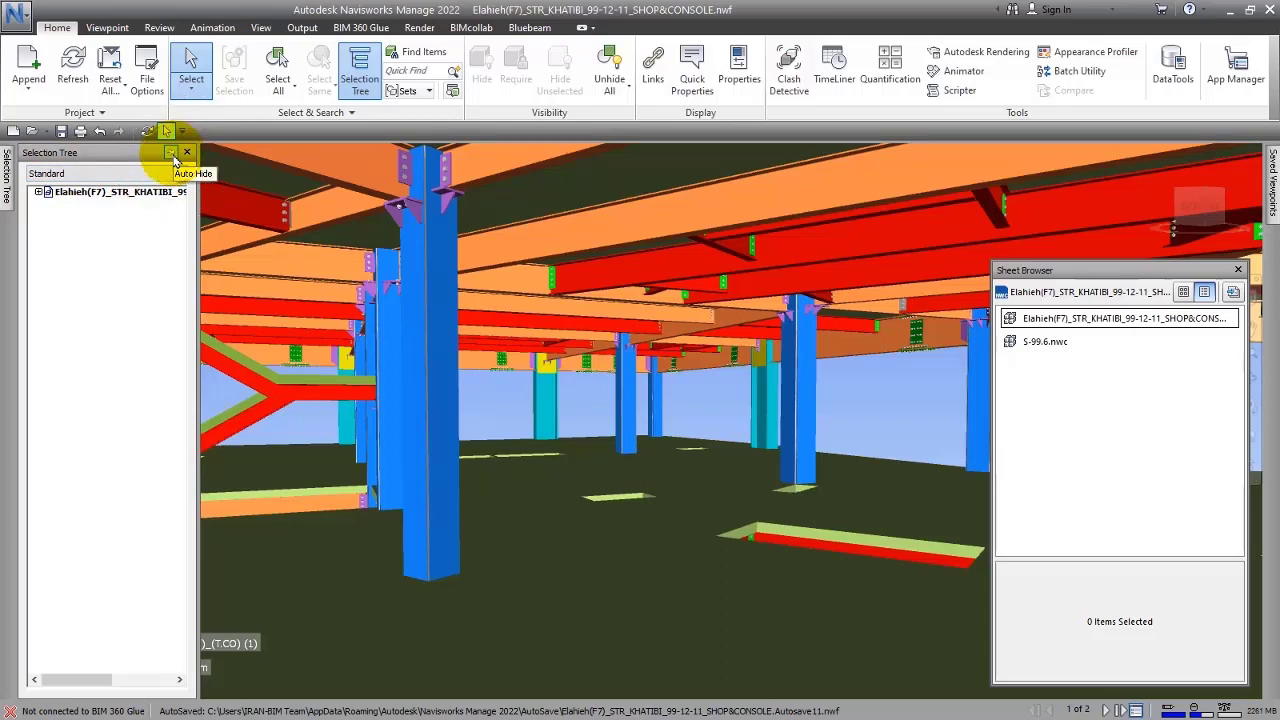
{"action": "left_click", "coordinate": [172, 153]}
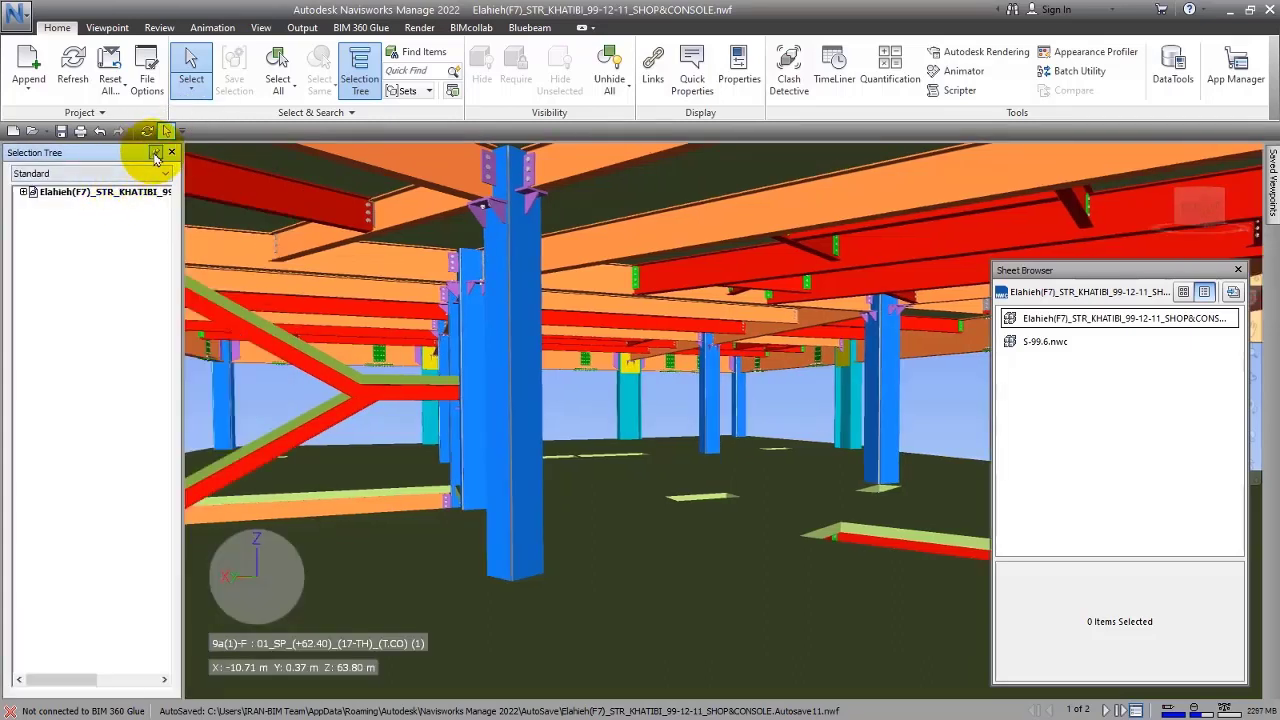
{"action": "left_click", "coordinate": [155, 155]}
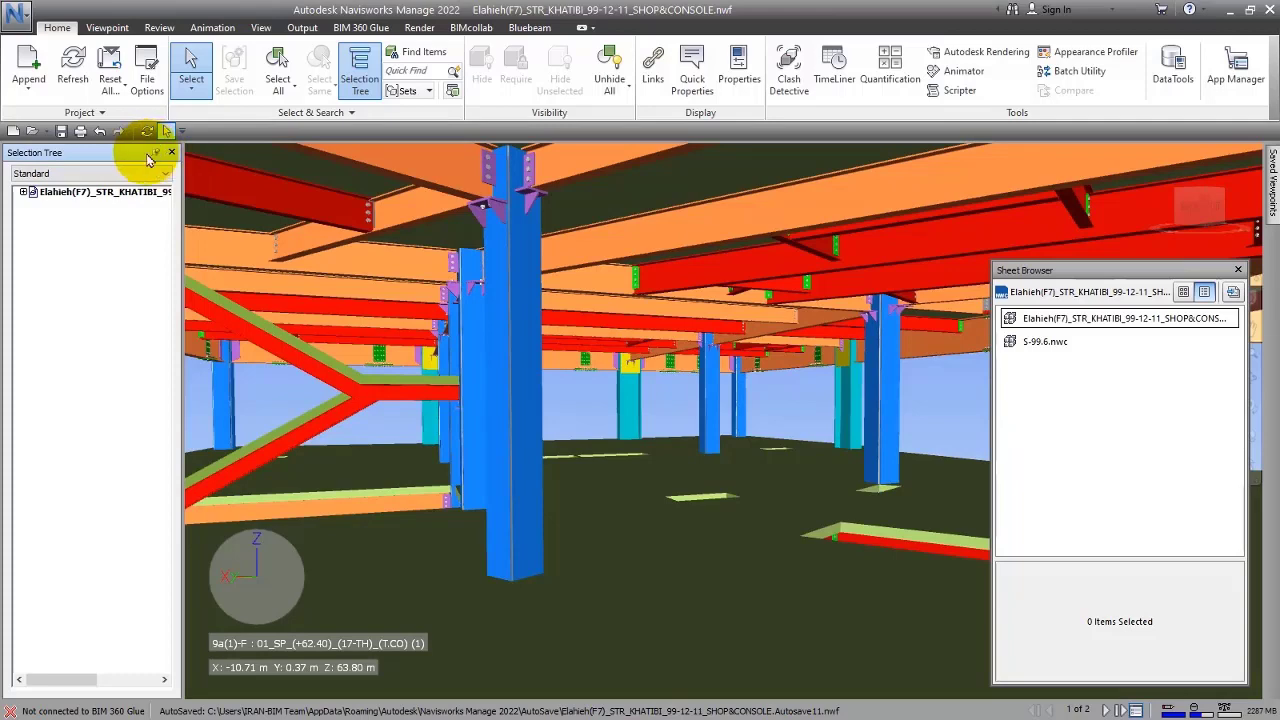
{"action": "left_click", "coordinate": [155, 154]}
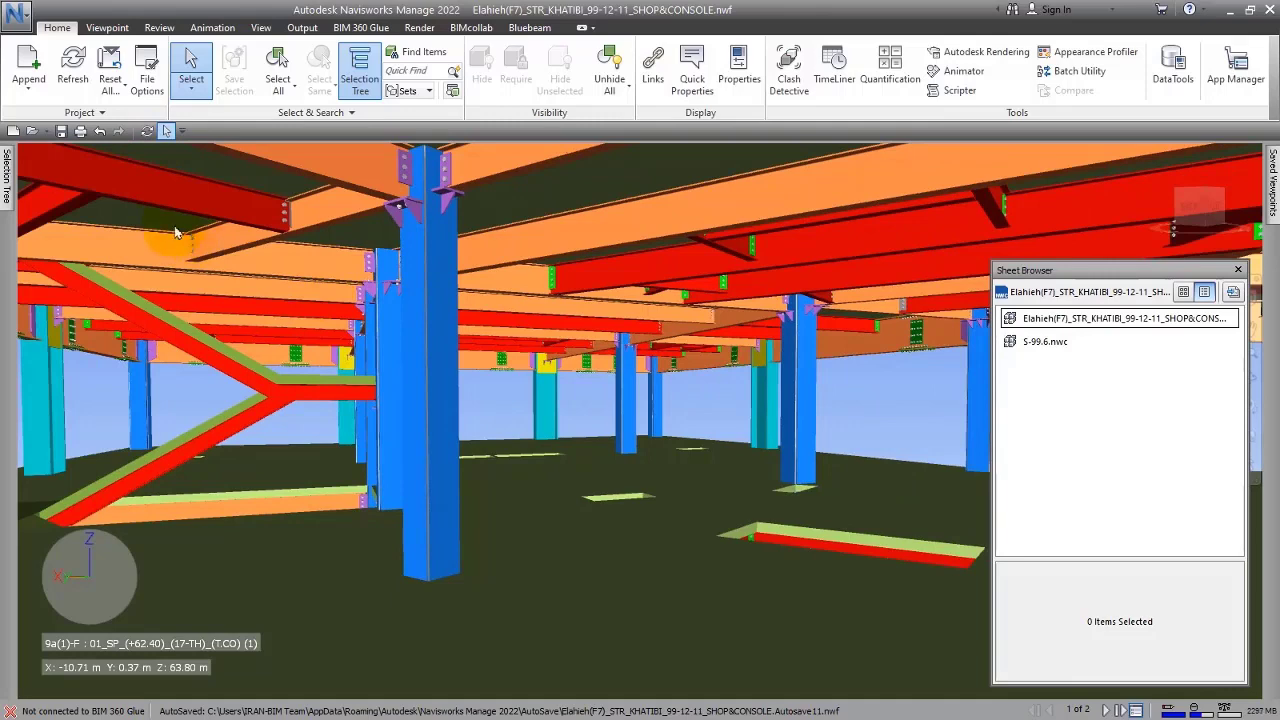
{"action": "left_click", "coordinate": [7, 170]}
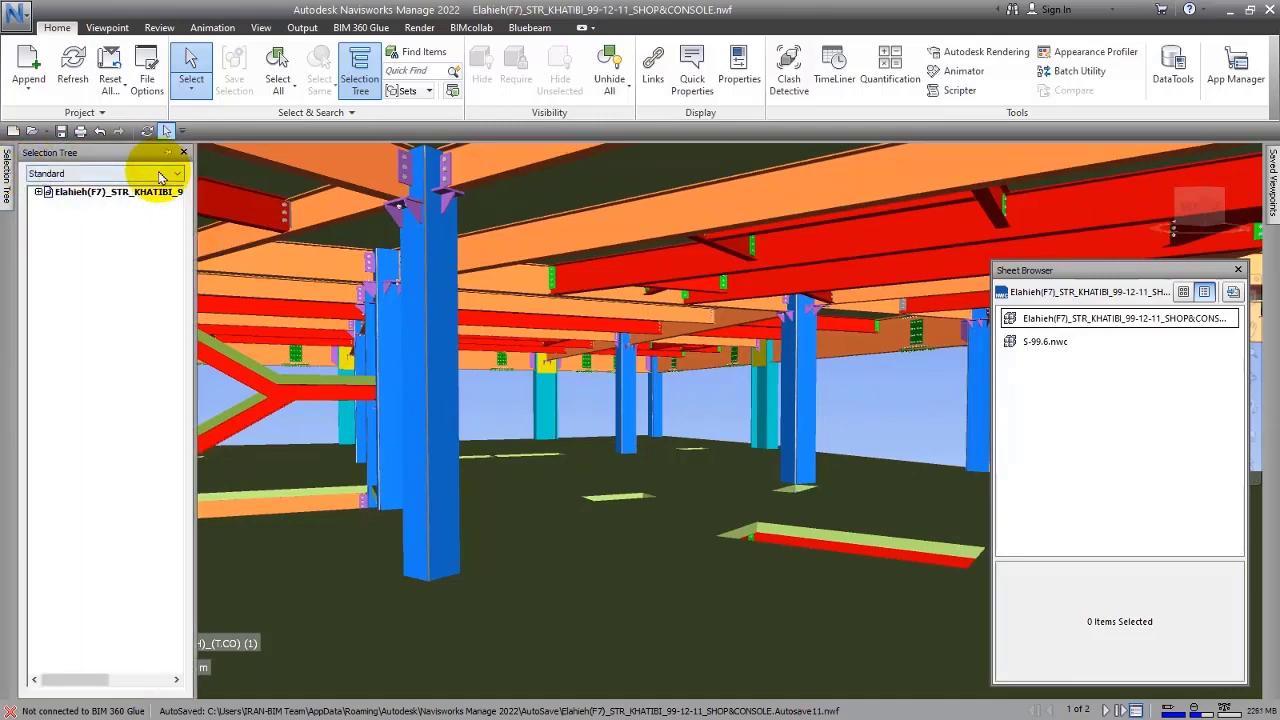
{"action": "left_click", "coordinate": [167, 153]}
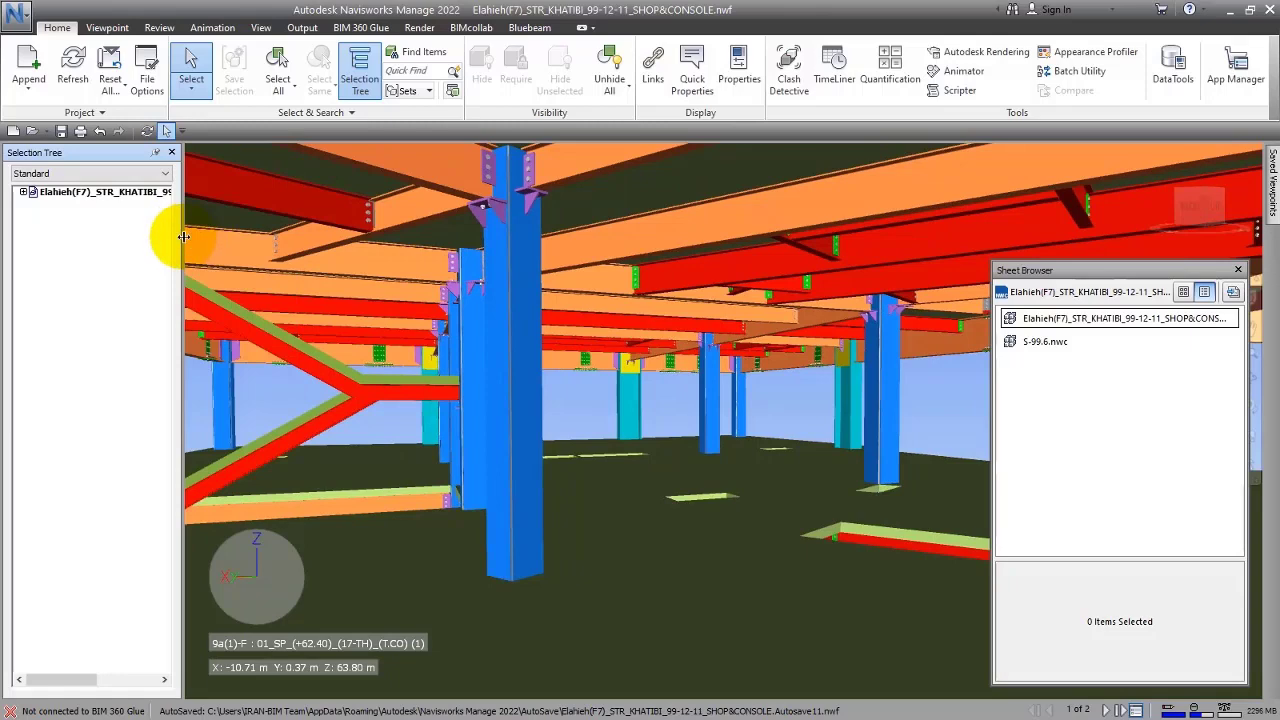
- Widen the Selection Tree panel, orbit the model and return to the home isometric view
{"action": "left_click_drag", "start_coordinate": [184, 237], "coordinate": [229, 236]}
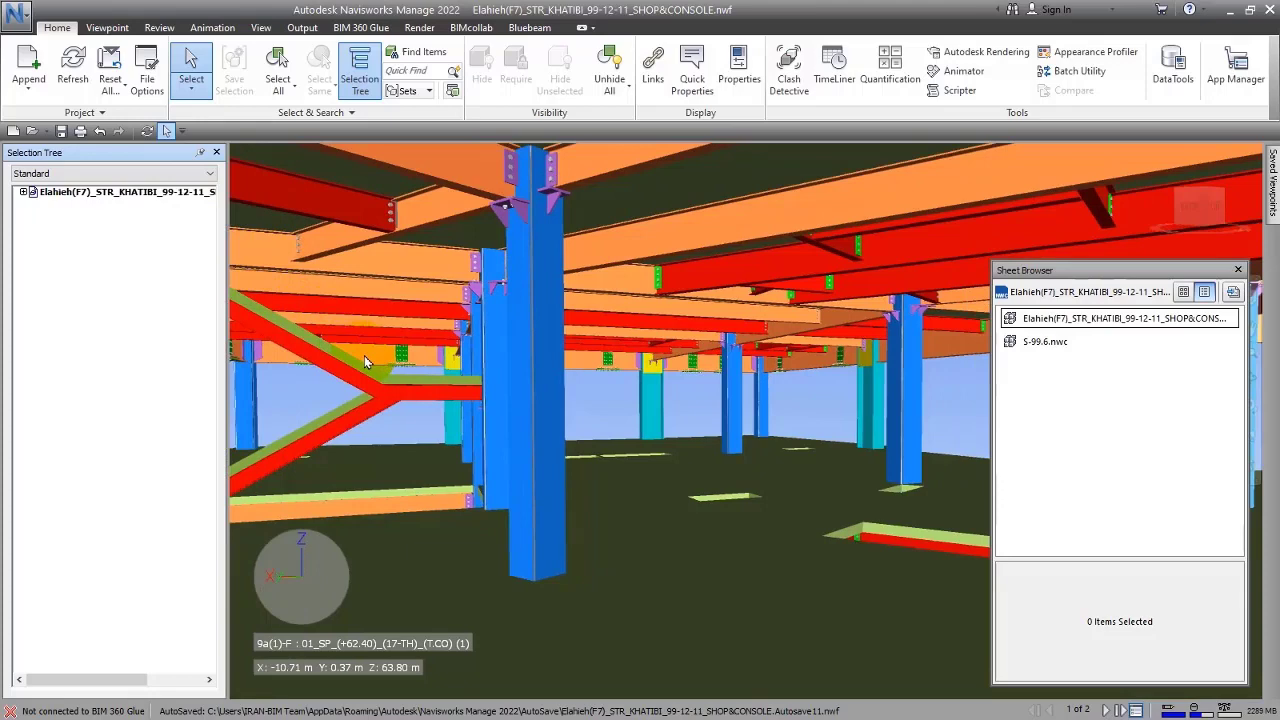
{"action": "middle_click_drag", "start_coordinate": [364, 355], "coordinate": [1165, 270]}
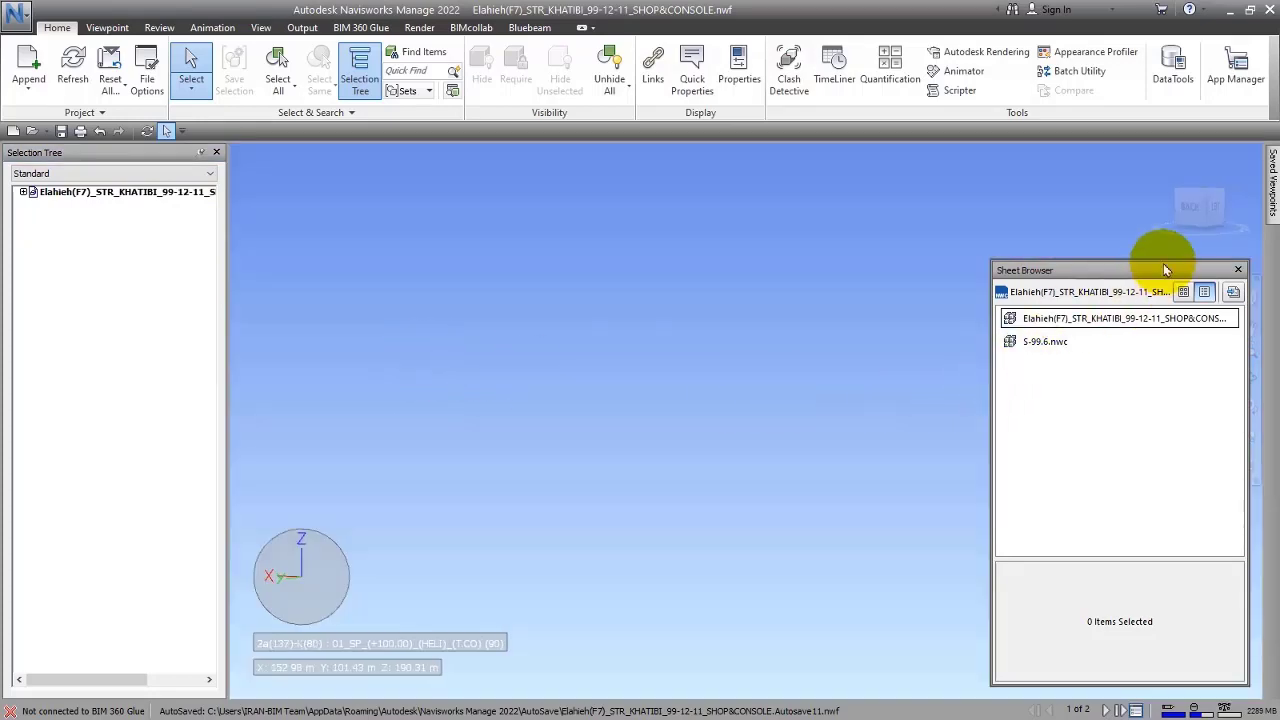
{"action": "left_click", "coordinate": [1168, 205]}
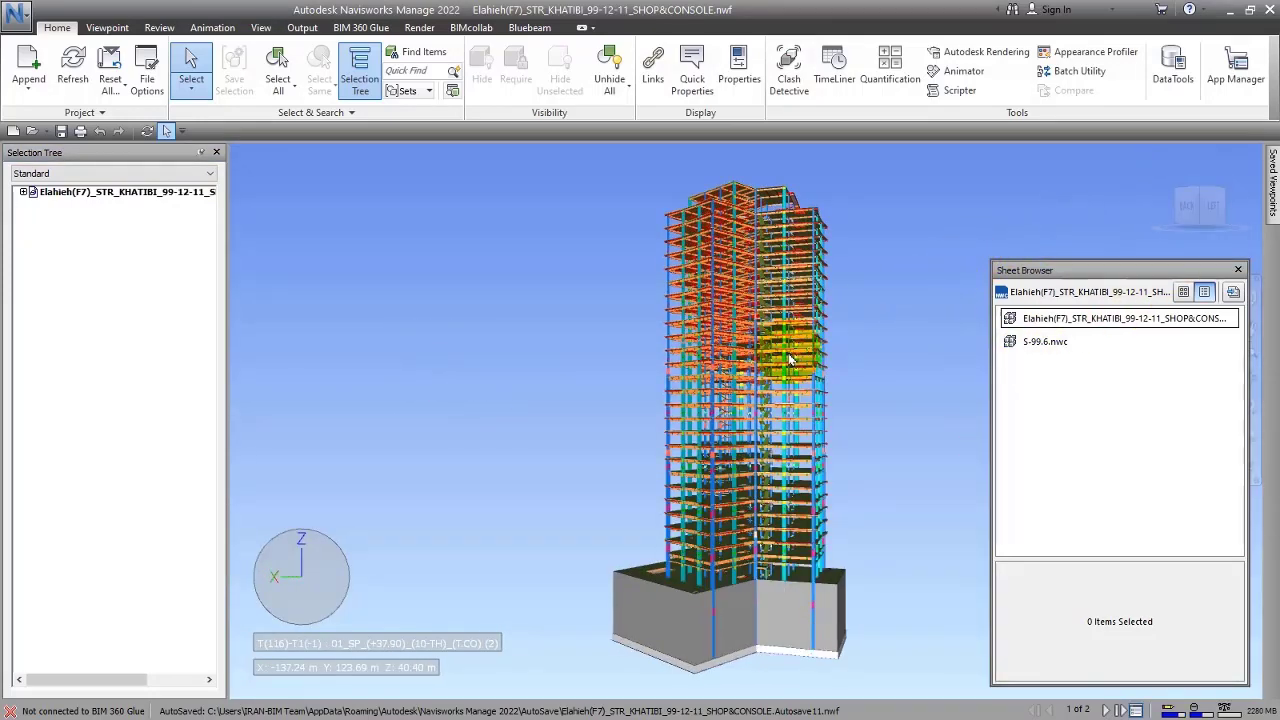
- Zoom with the scroll wheel into the steel tower, close to a floor's beams
{"action": "scroll", "coordinate": [790, 365], "scroll_direction": "up", "scroll_amount": 2}
{"action": "scroll", "coordinate": [690, 380], "scroll_direction": "up", "scroll_amount": 3}
{"action": "scroll", "coordinate": [698, 383], "scroll_direction": "up", "scroll_amount": 3}
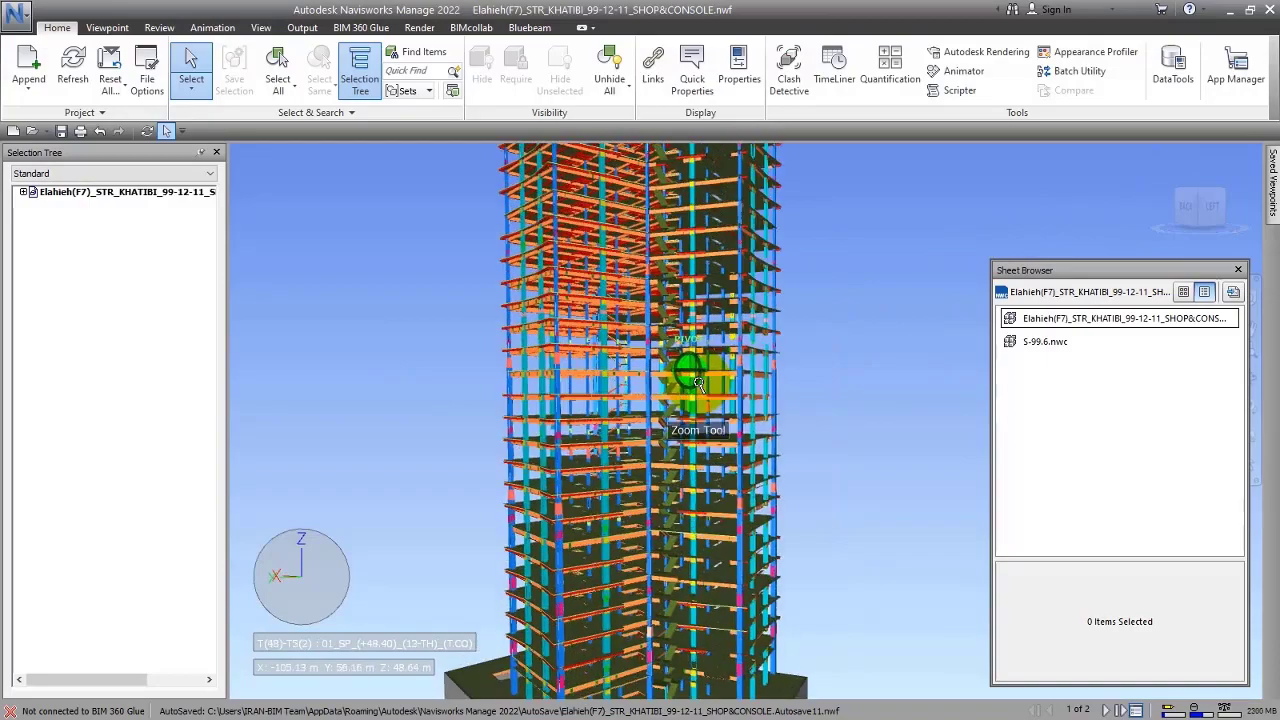
{"action": "scroll", "coordinate": [698, 383], "scroll_direction": "up", "scroll_amount": 2}
{"action": "scroll", "coordinate": [698, 383], "scroll_direction": "up", "scroll_amount": 2}
{"action": "scroll", "coordinate": [698, 383], "scroll_direction": "up", "scroll_amount": 2}
{"action": "scroll", "coordinate": [583, 380], "scroll_direction": "up", "scroll_amount": 2}
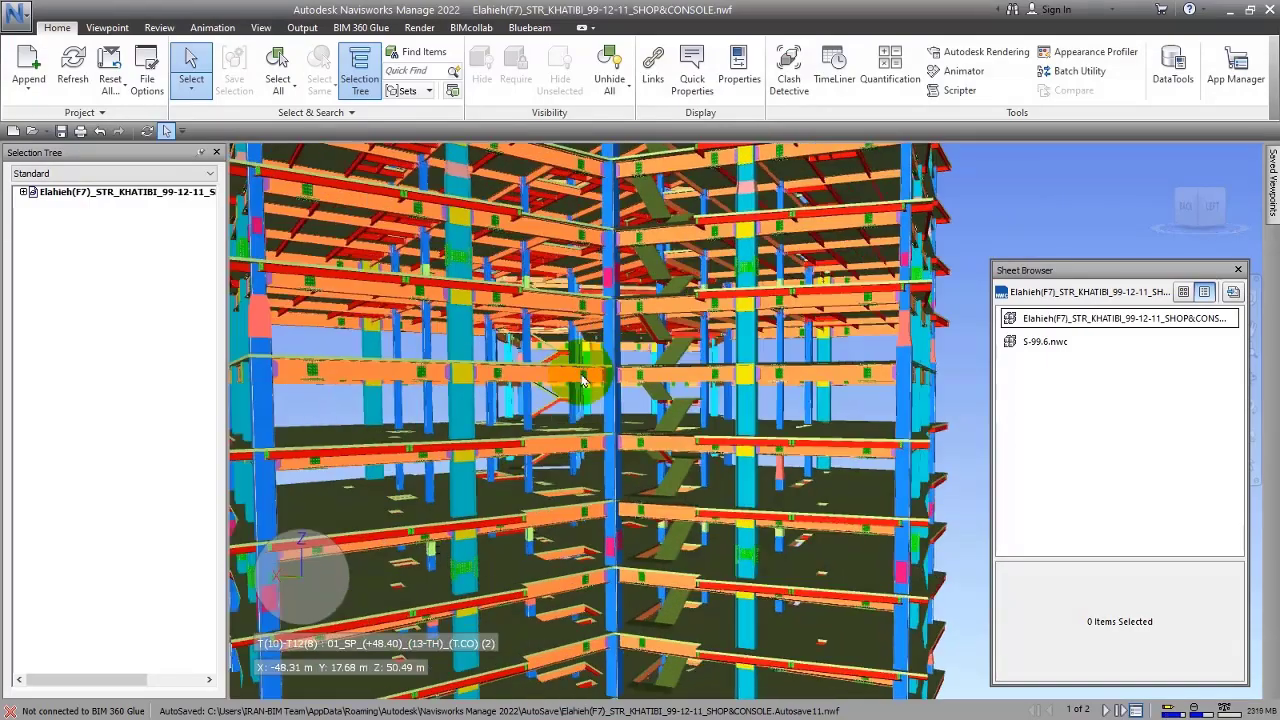
{"action": "scroll", "coordinate": [583, 380], "scroll_direction": "up", "scroll_amount": 2}
{"action": "scroll", "coordinate": [583, 380], "scroll_direction": "up", "scroll_amount": 2}
{"action": "scroll", "coordinate": [580, 395], "scroll_direction": "up", "scroll_amount": 2}
{"action": "scroll", "coordinate": [578, 410], "scroll_direction": "up", "scroll_amount": 2}
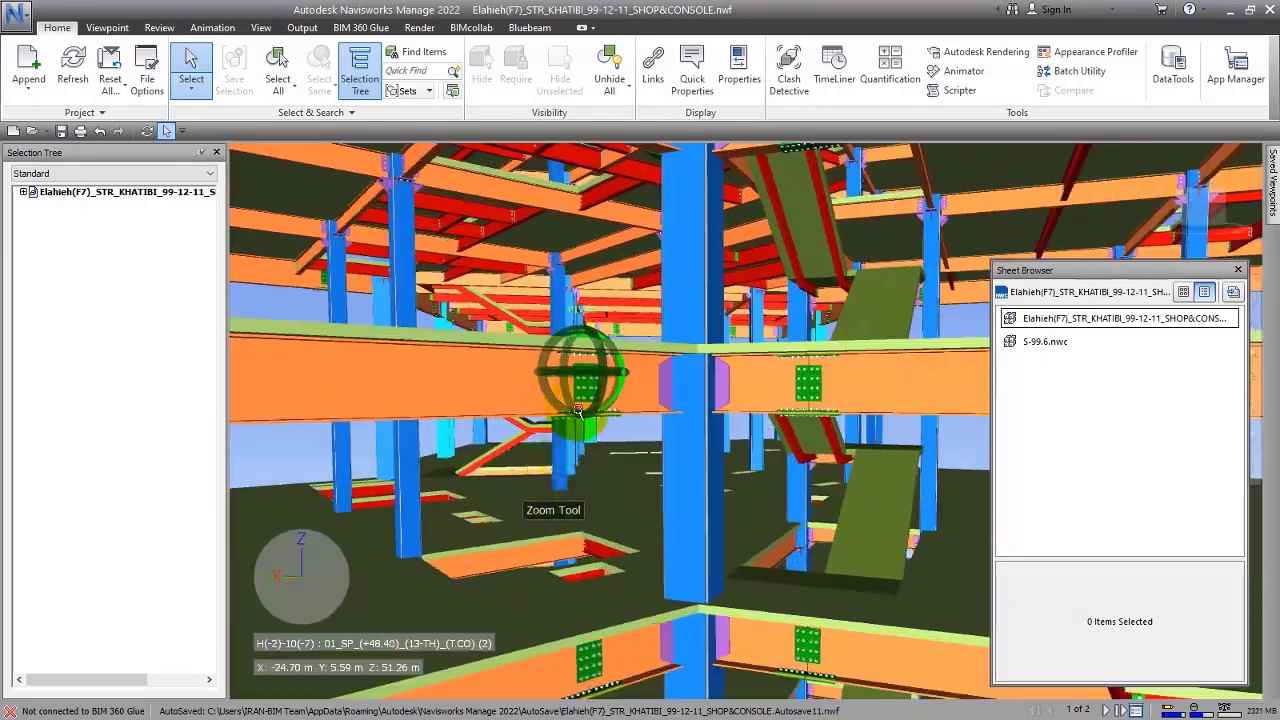
{"action": "scroll", "coordinate": [578, 410], "scroll_direction": "up", "scroll_amount": 2}
{"action": "scroll", "coordinate": [570, 395], "scroll_direction": "up", "scroll_amount": 2}
{"action": "scroll", "coordinate": [560, 380], "scroll_direction": "up", "scroll_amount": 2}
{"action": "scroll", "coordinate": [530, 350], "scroll_direction": "up", "scroll_amount": 2}
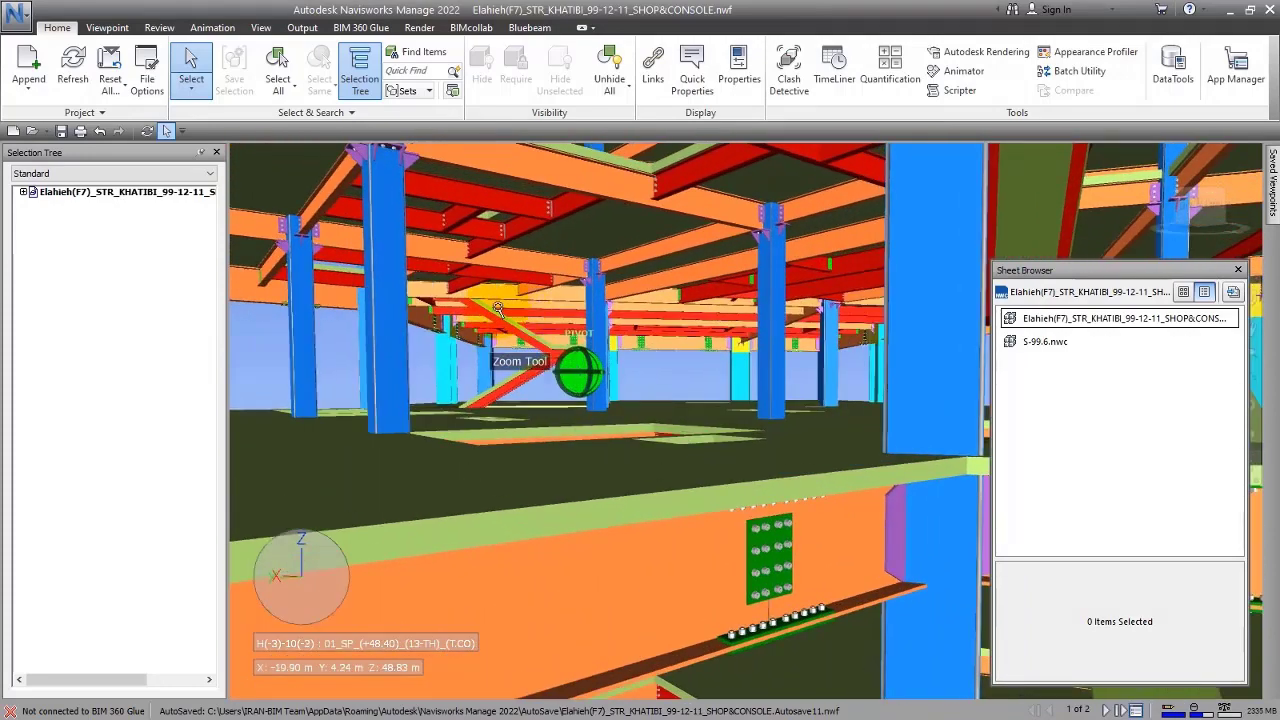
{"action": "scroll", "coordinate": [414, 333], "scroll_direction": "up", "scroll_amount": 1}
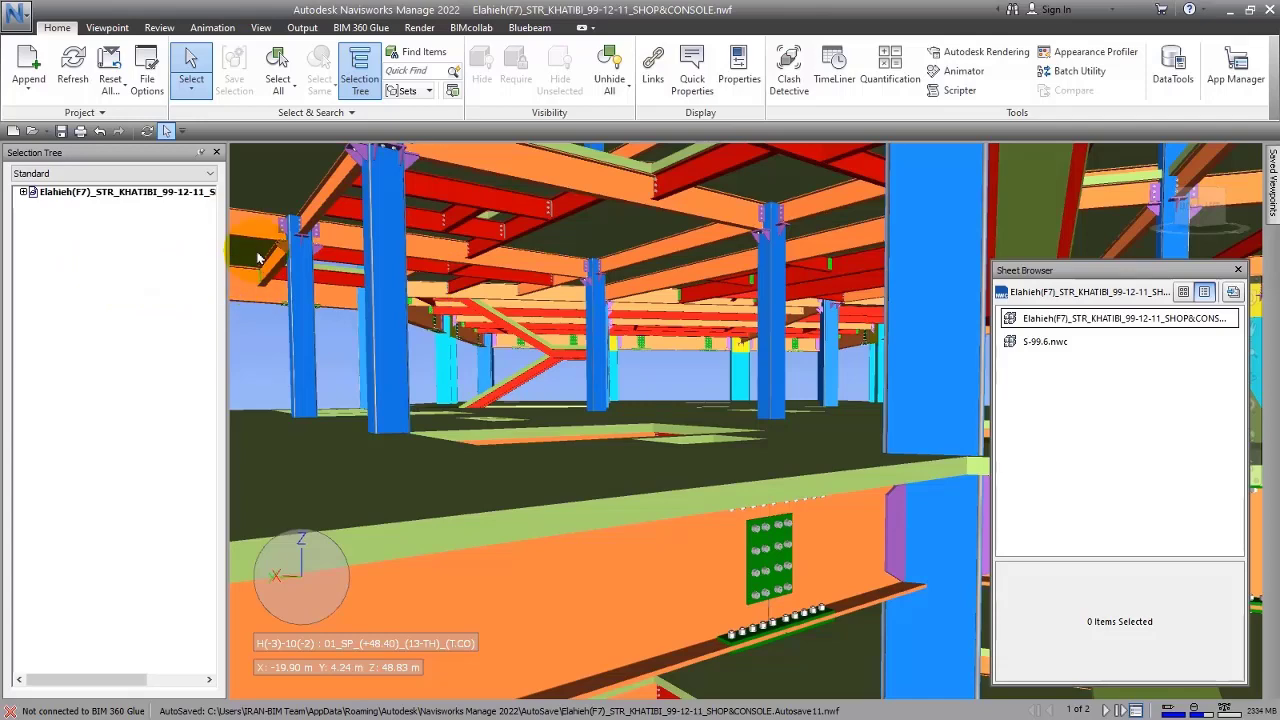
- Expand the model's levels and click down through them to the (+51.78) 14-TH T.ST level
{"action": "left_click", "coordinate": [23, 192]}
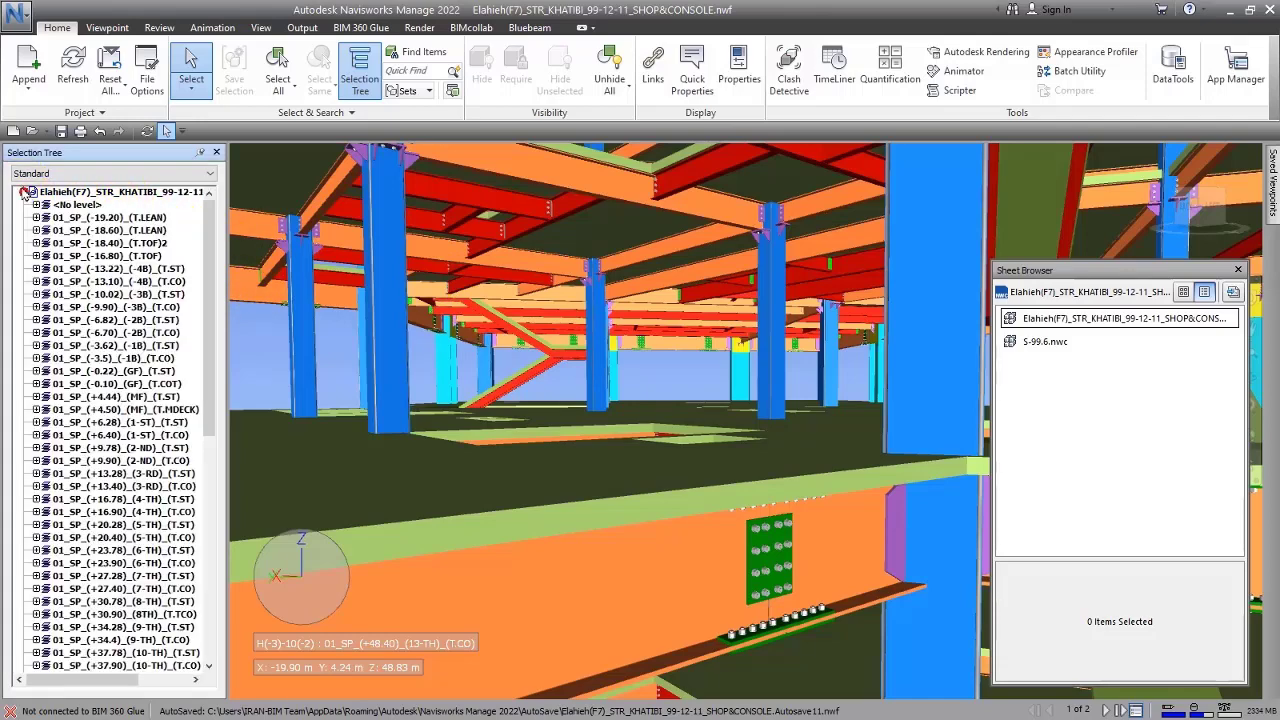
{"action": "left_click", "coordinate": [95, 217]}
{"action": "scroll", "coordinate": [120, 450], "scroll_direction": "down", "scroll_amount": 5}
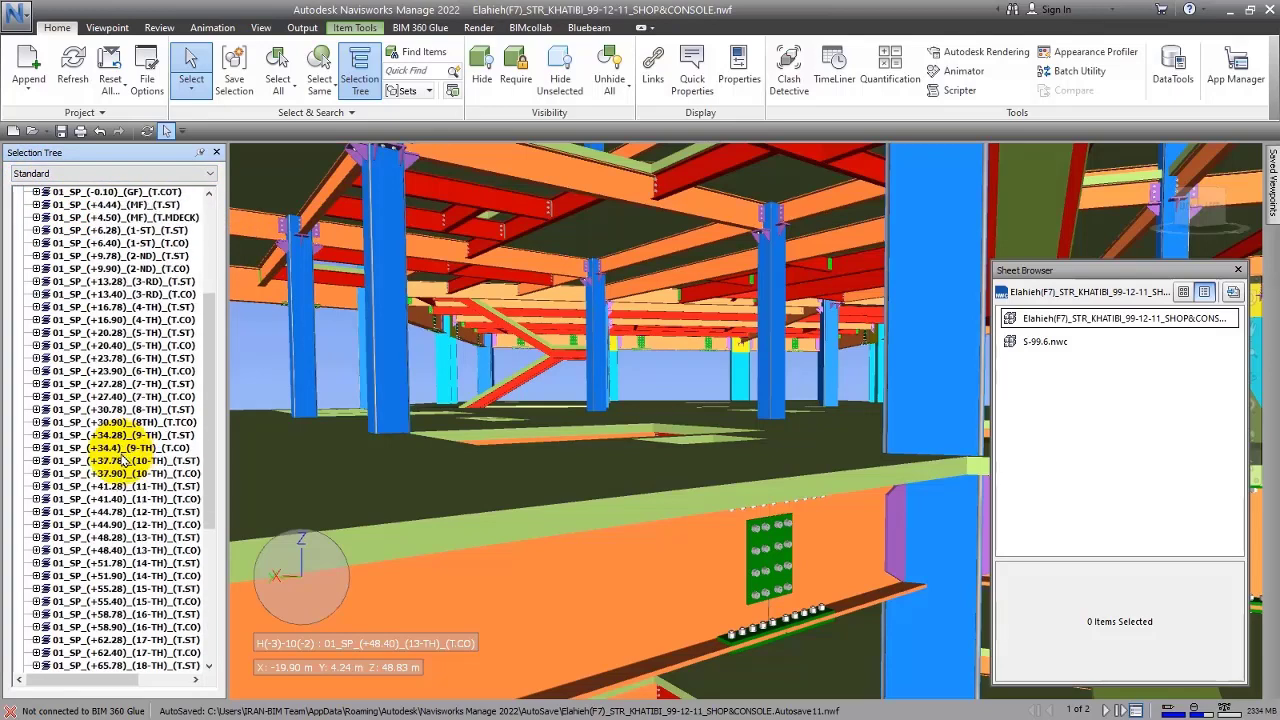
{"action": "left_click", "coordinate": [112, 577]}
{"action": "left_click", "coordinate": [118, 550]}
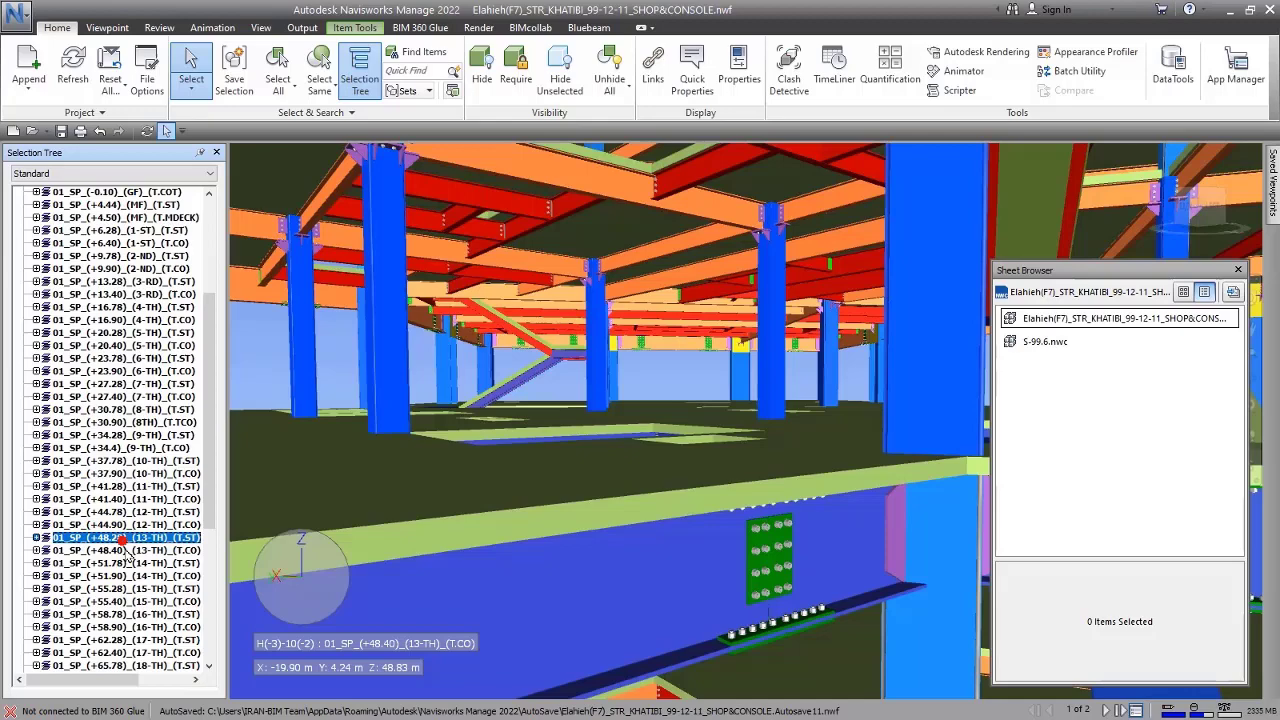
{"action": "left_click", "coordinate": [126, 555]}
{"action": "left_click", "coordinate": [126, 563]}
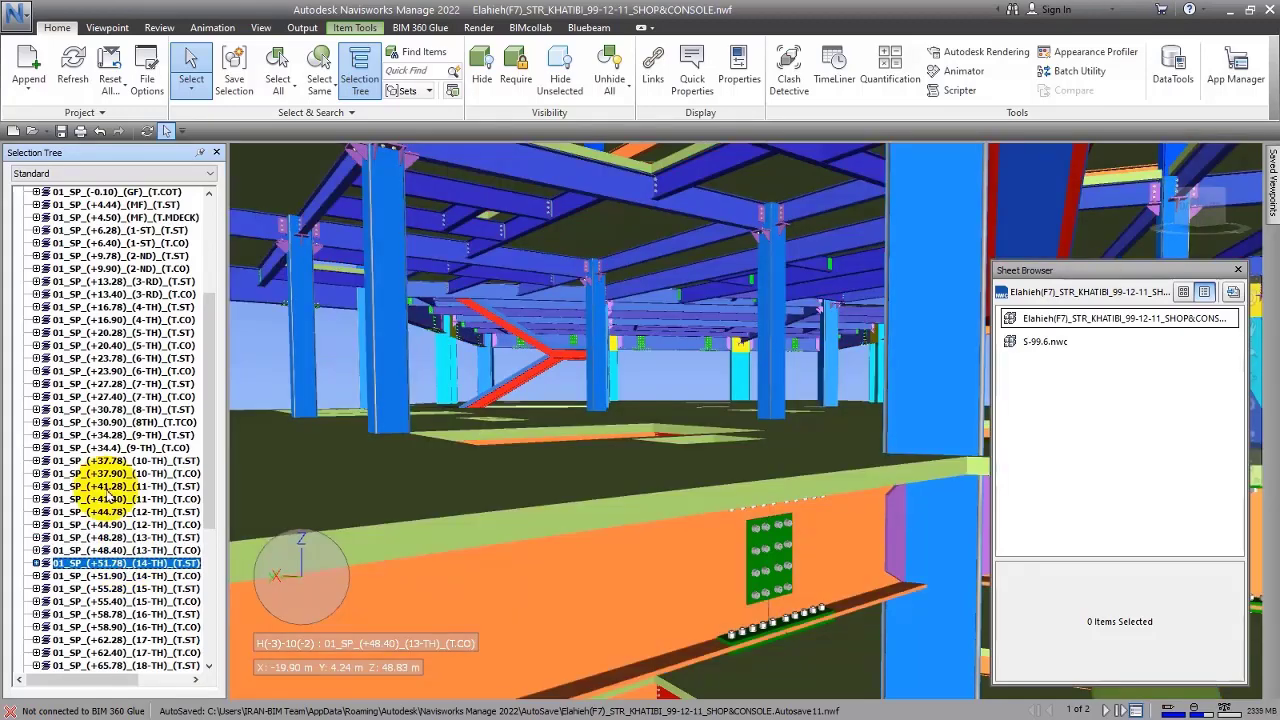
{"action": "scroll", "coordinate": [120, 447], "scroll_direction": "down", "scroll_amount": 2}
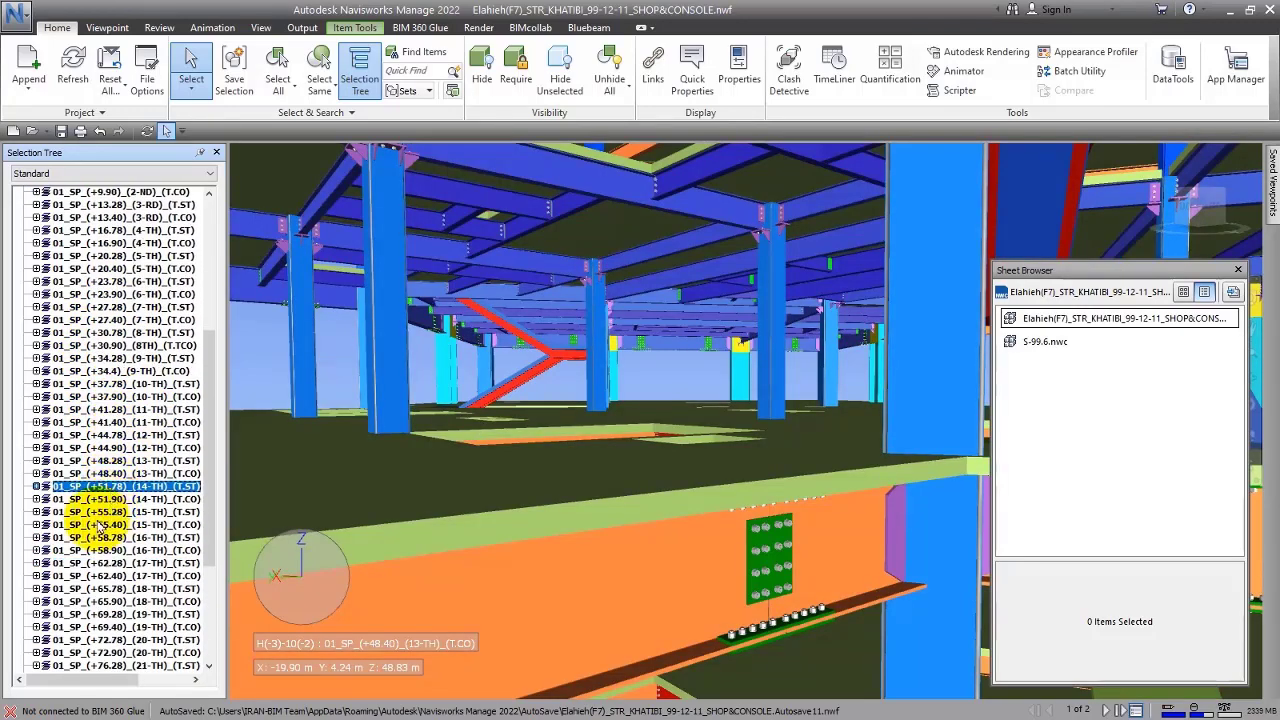
- Expand the 14-TH level and select its Floors and Structural Framing groups
{"action": "left_click", "coordinate": [36, 486]}
{"action": "left_click", "coordinate": [80, 499]}
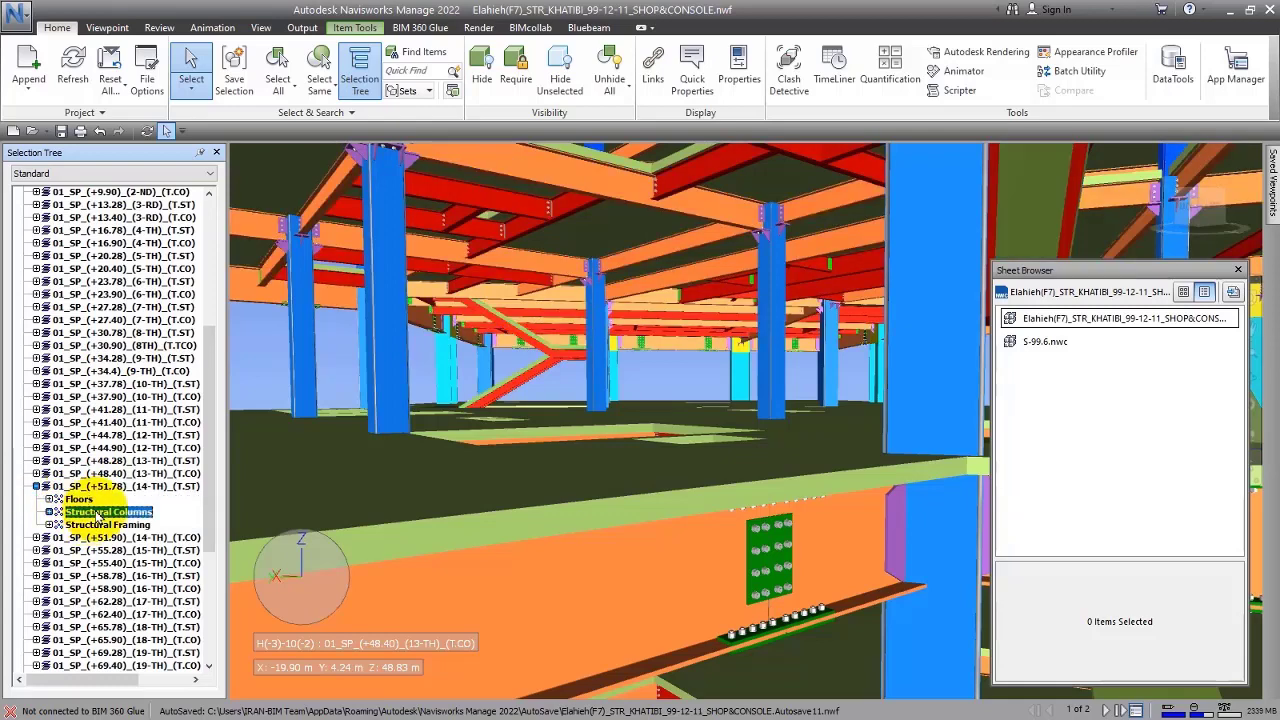
{"action": "left_click", "coordinate": [105, 527]}
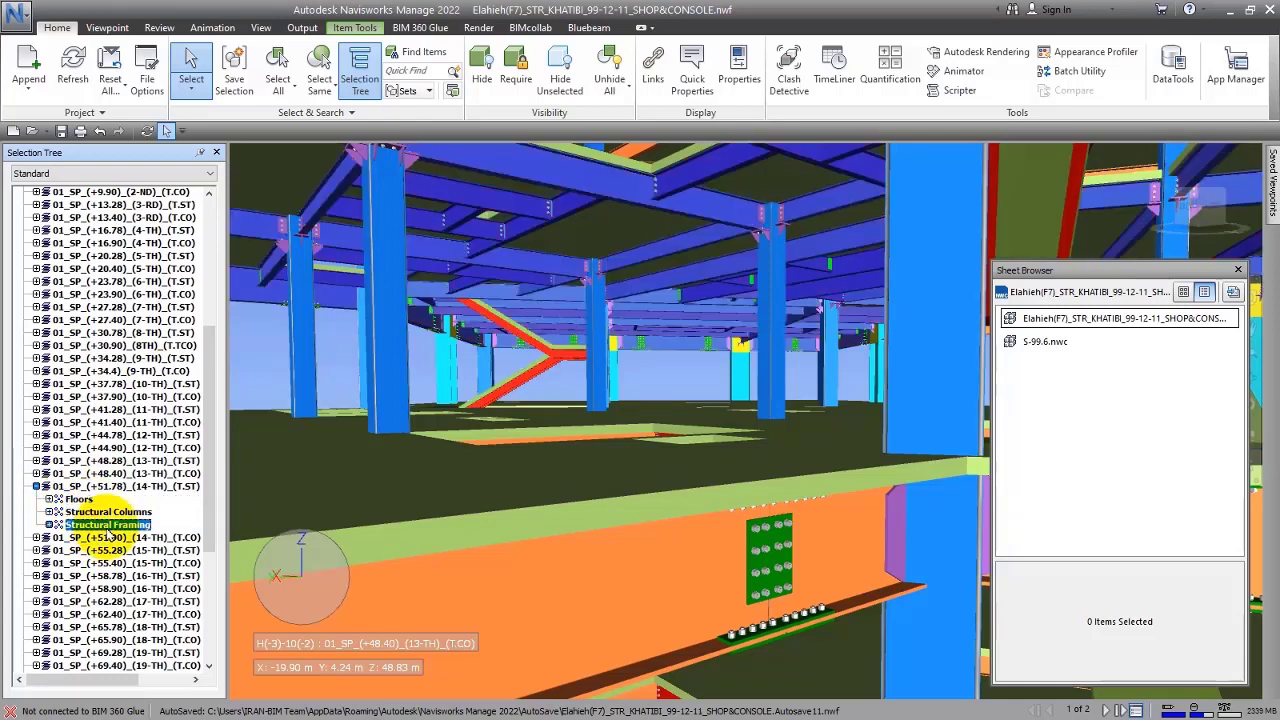
- Select Floors under the (+48.40) 13-TH T.CO level, then collapse it and scroll to the root
{"action": "left_click", "coordinate": [36, 486]}
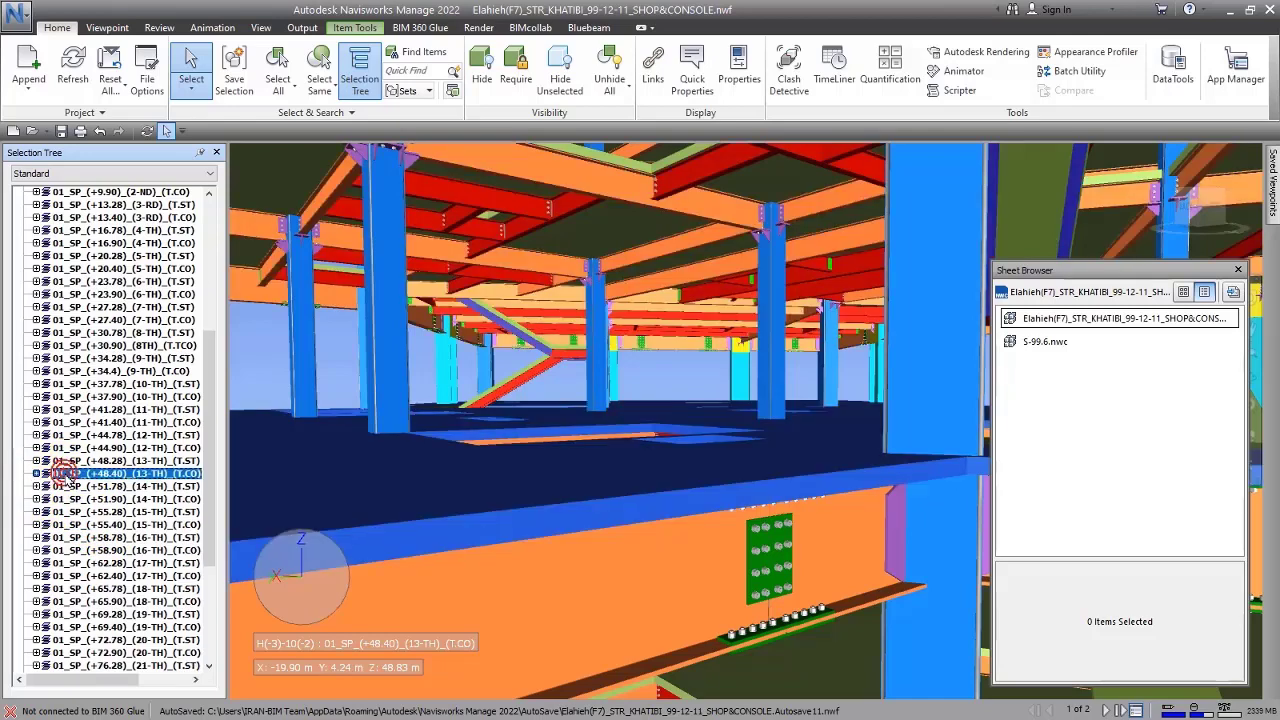
{"action": "left_click", "coordinate": [36, 473]}
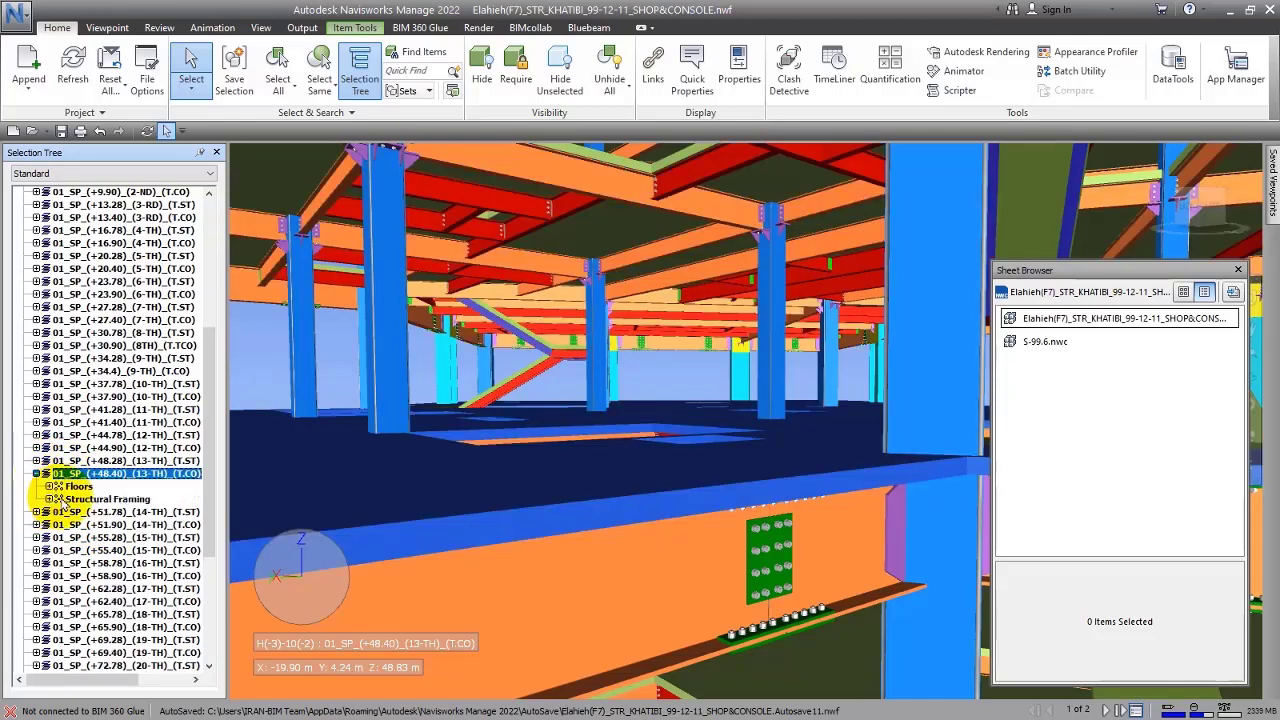
{"action": "left_click", "coordinate": [75, 487]}
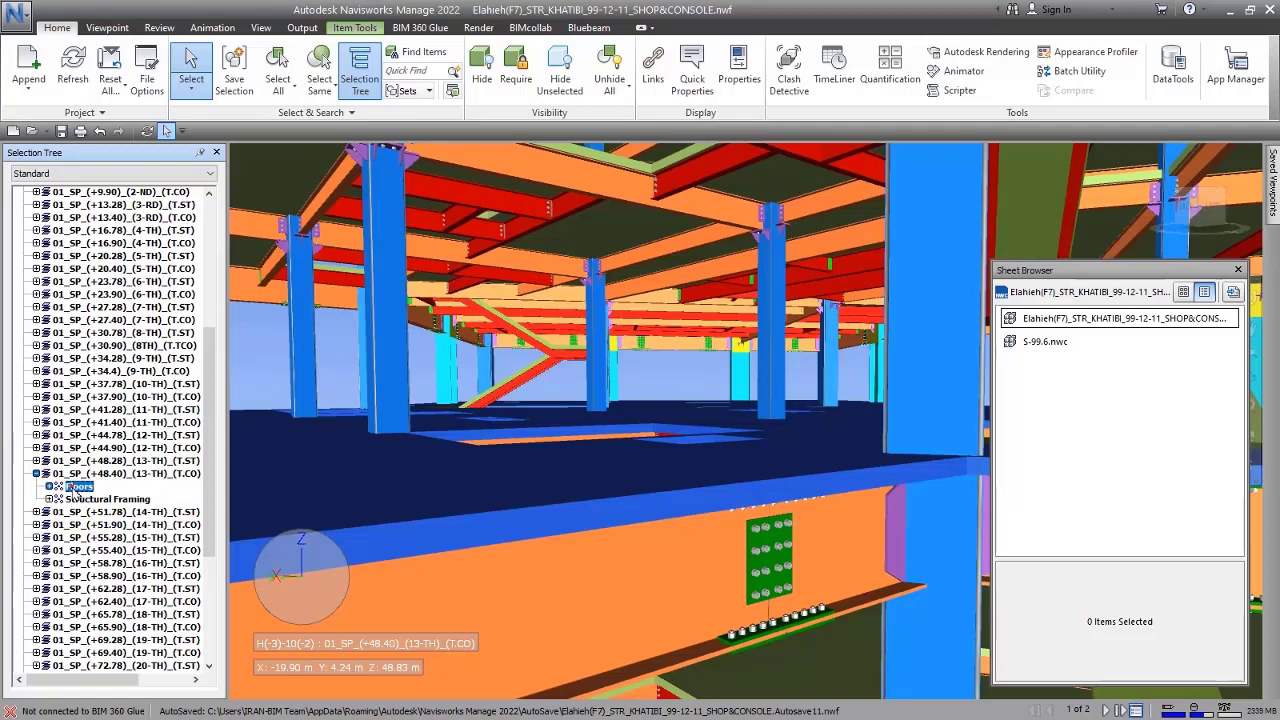
{"action": "left_click", "coordinate": [76, 487]}
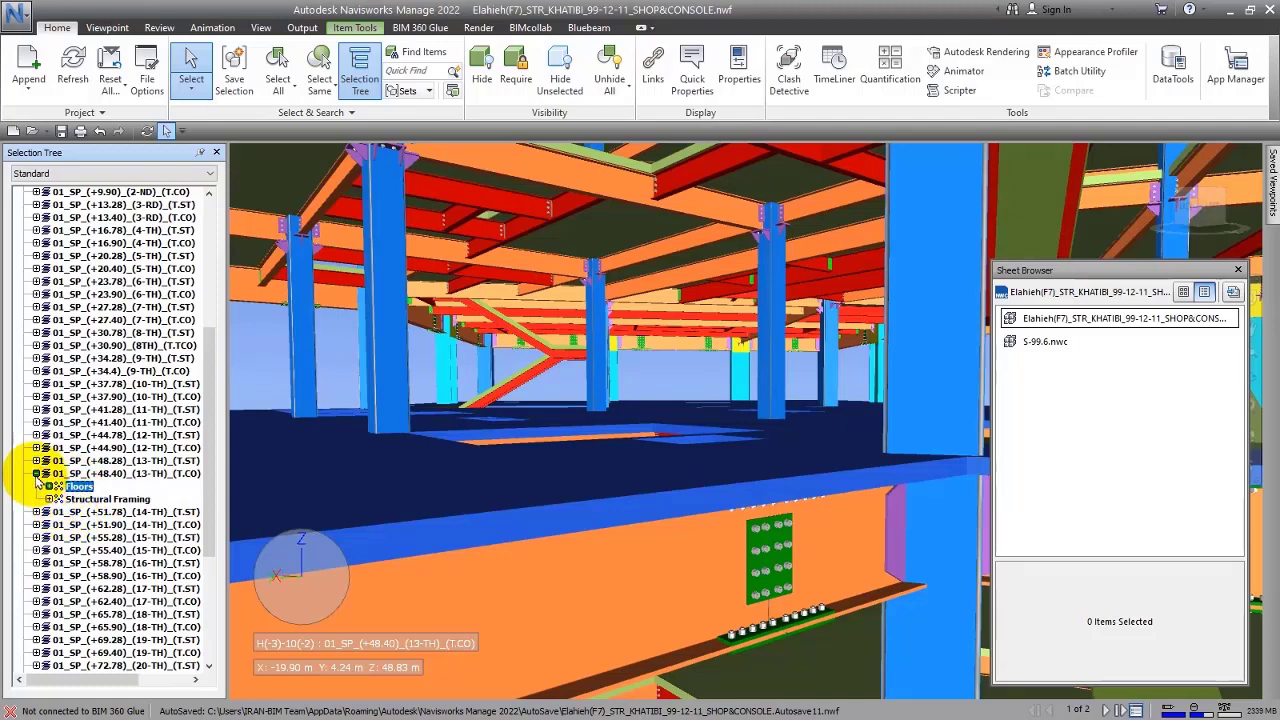
{"action": "left_click", "coordinate": [36, 473]}
{"action": "scroll", "coordinate": [38, 462], "scroll_direction": "up", "scroll_amount": 6}
{"action": "scroll", "coordinate": [70, 420], "scroll_direction": "up", "scroll_amount": 1}
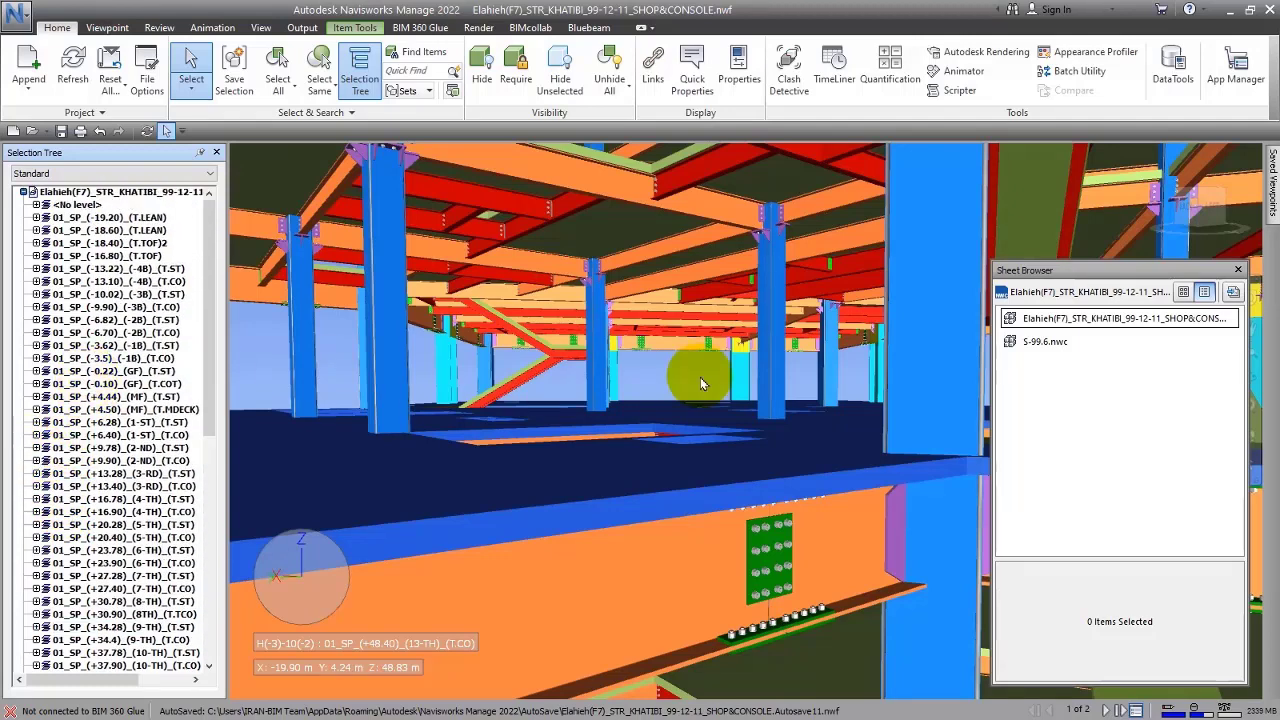
- Start a sheet/model import and browse to the EXAMPLE folder inside AS-Example
{"action": "left_click", "coordinate": [1150, 318]}
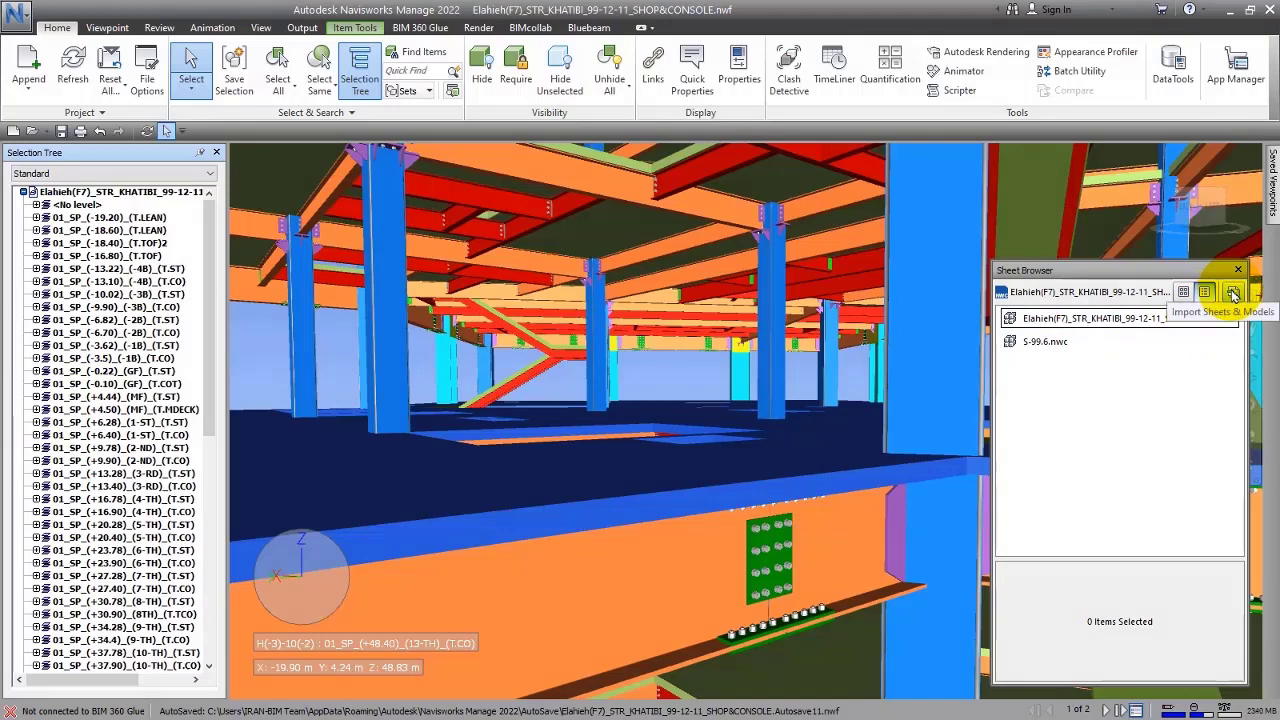
{"action": "left_click", "coordinate": [1233, 293]}
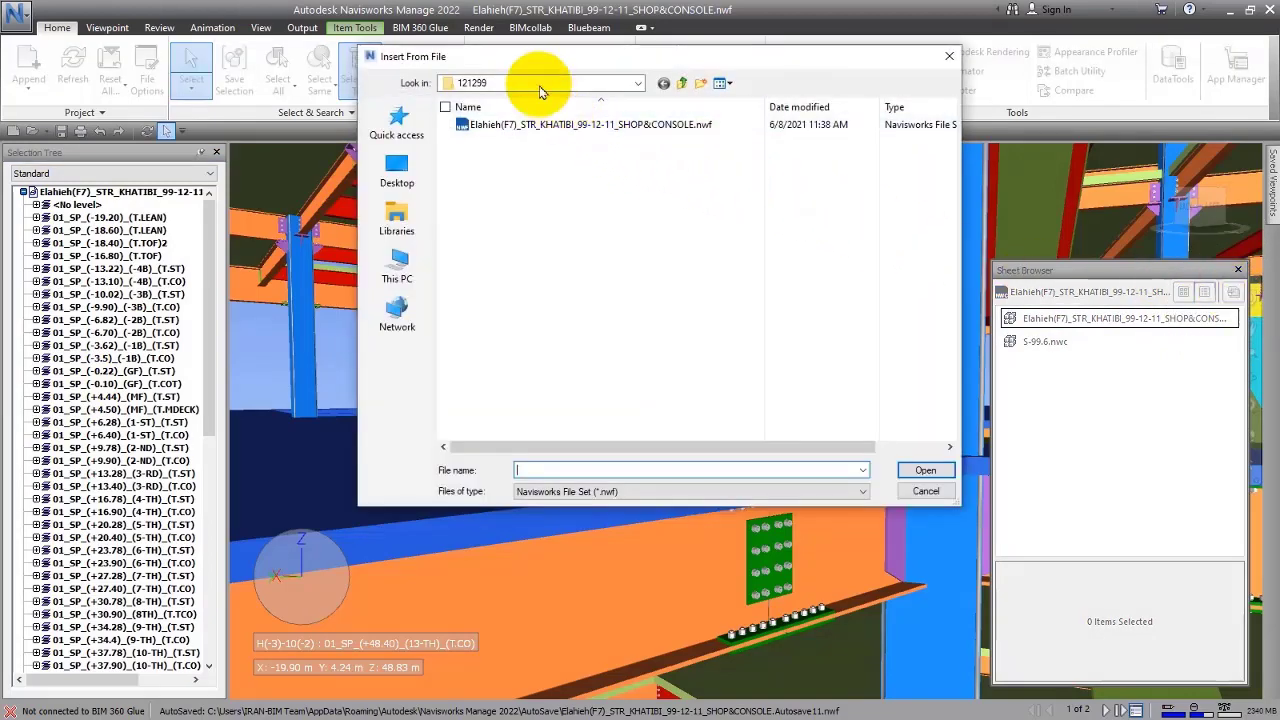
{"action": "left_click", "coordinate": [540, 88]}
{"action": "left_click", "coordinate": [490, 433]}
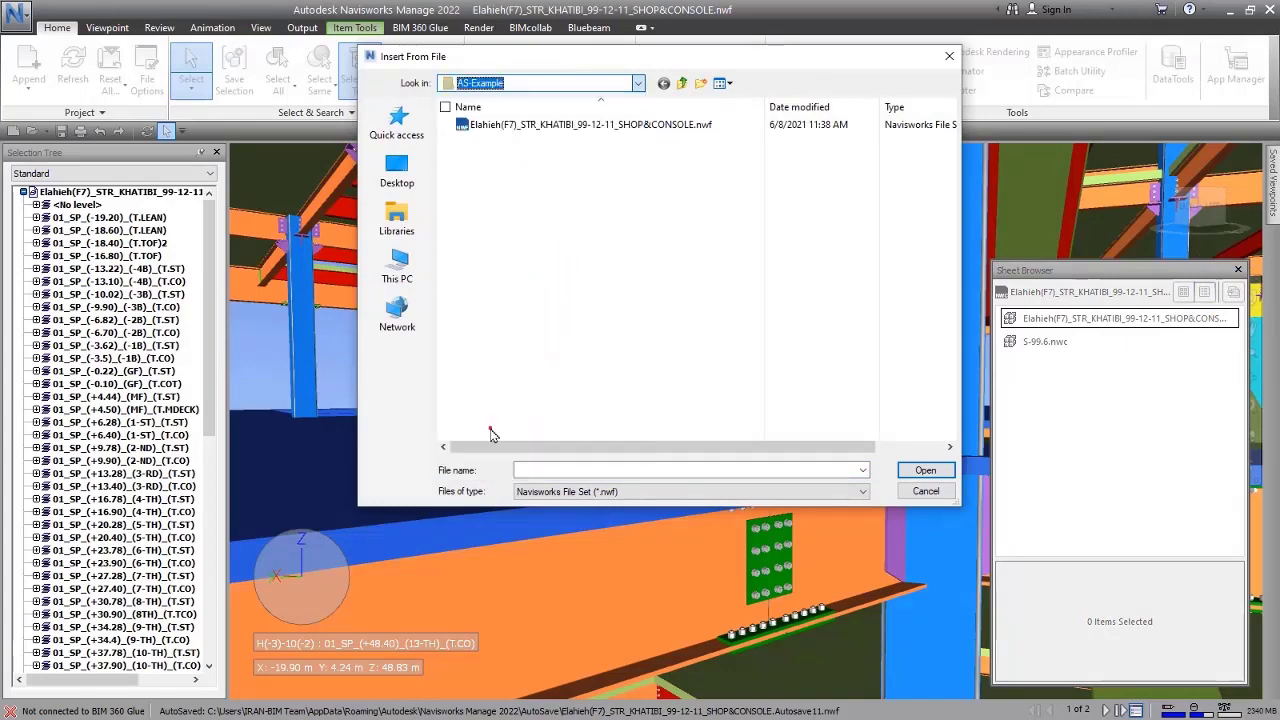
{"action": "double_click", "coordinate": [478, 178]}
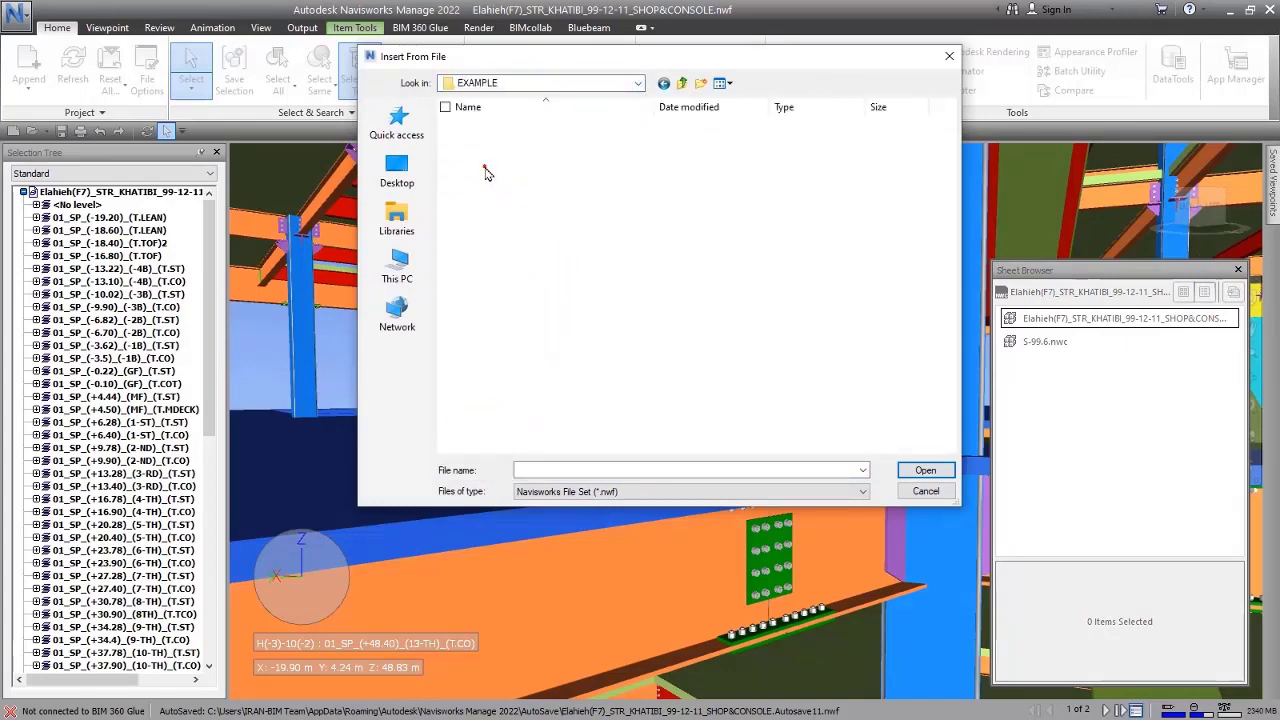
- List every file in the folder with a * file name and choose EXAMPLE.dwg
{"action": "left_click", "coordinate": [604, 495]}
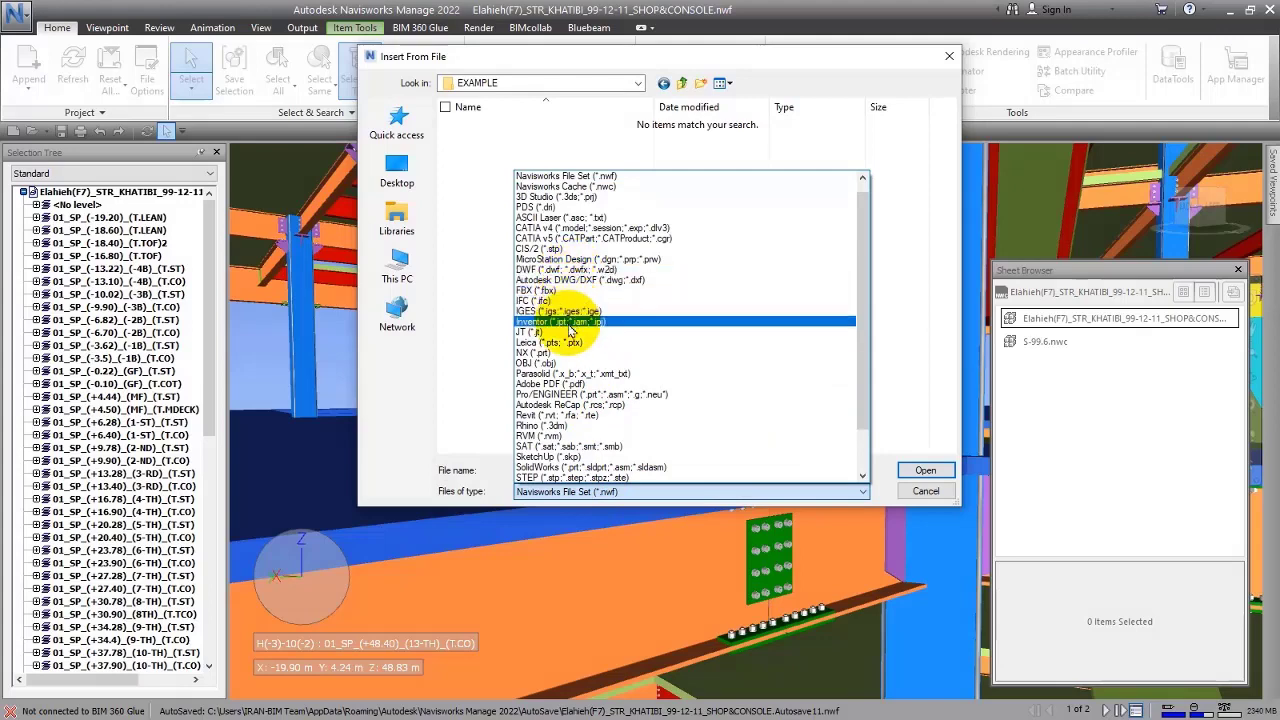
{"action": "scroll", "coordinate": [572, 380], "scroll_direction": "up", "scroll_amount": 1}
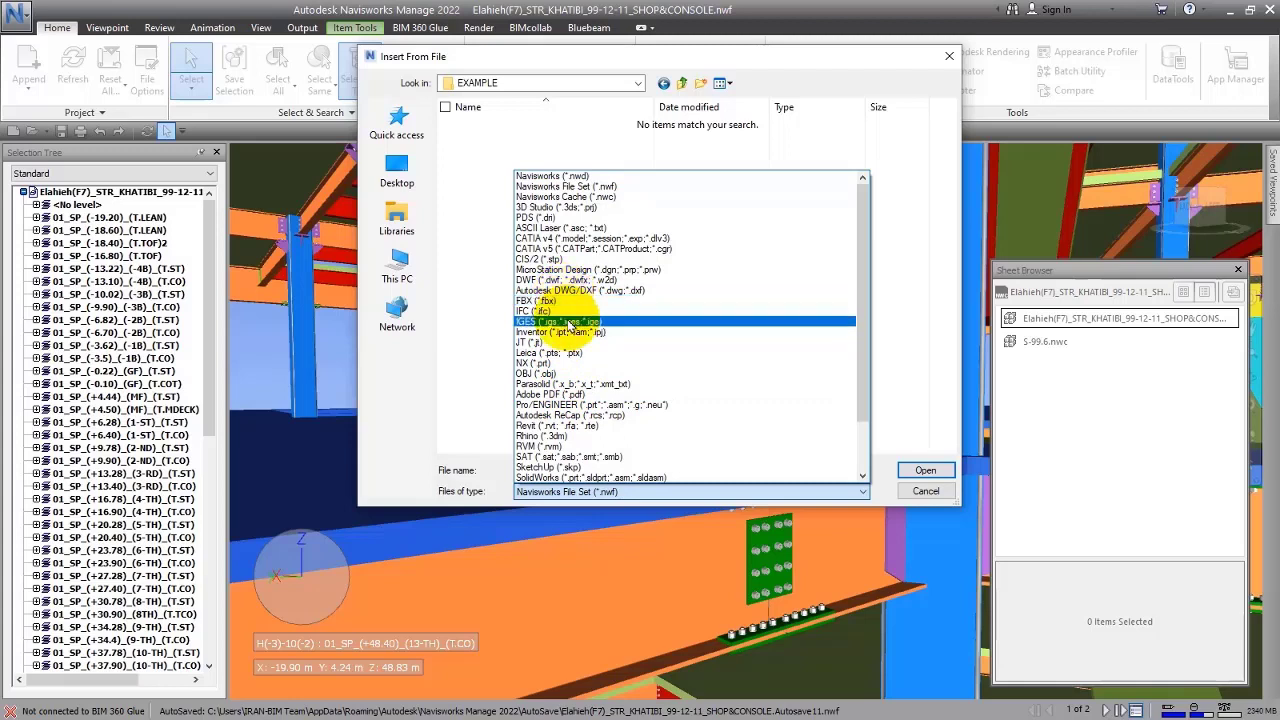
{"action": "left_click", "coordinate": [549, 489]}
{"action": "left_click", "coordinate": [556, 467]}
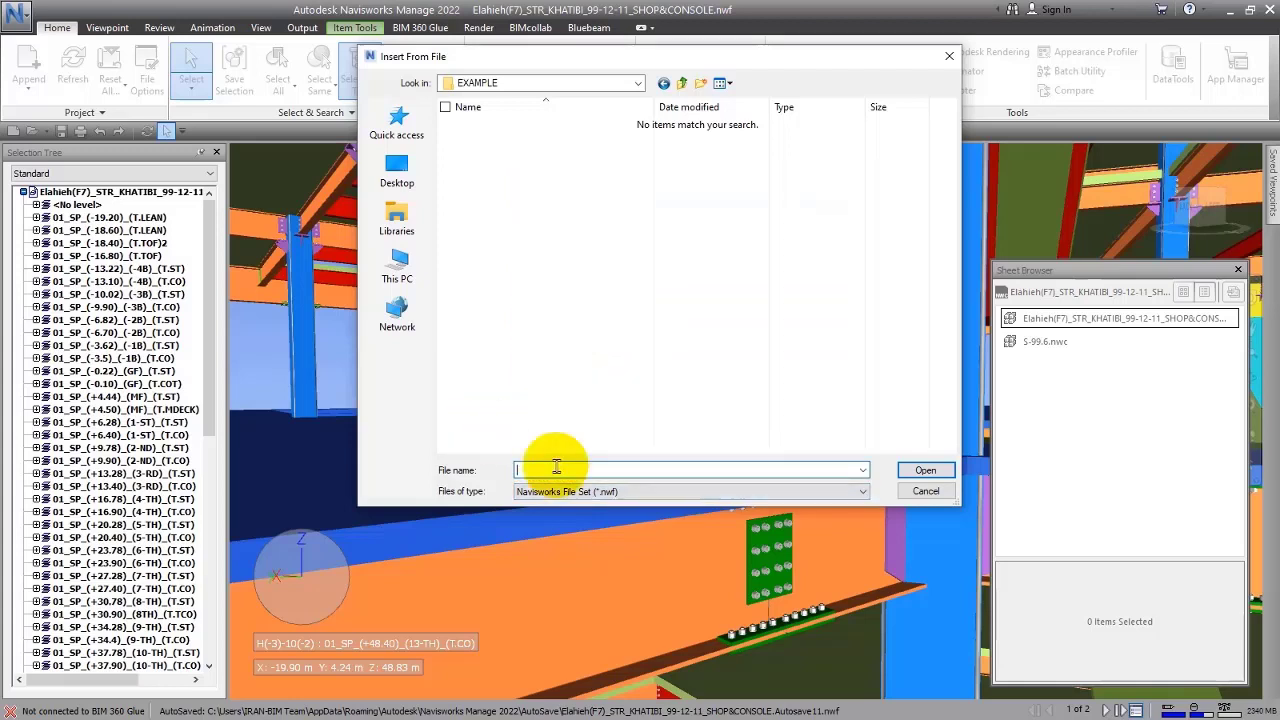
{"action": "key", "text": "Return"}
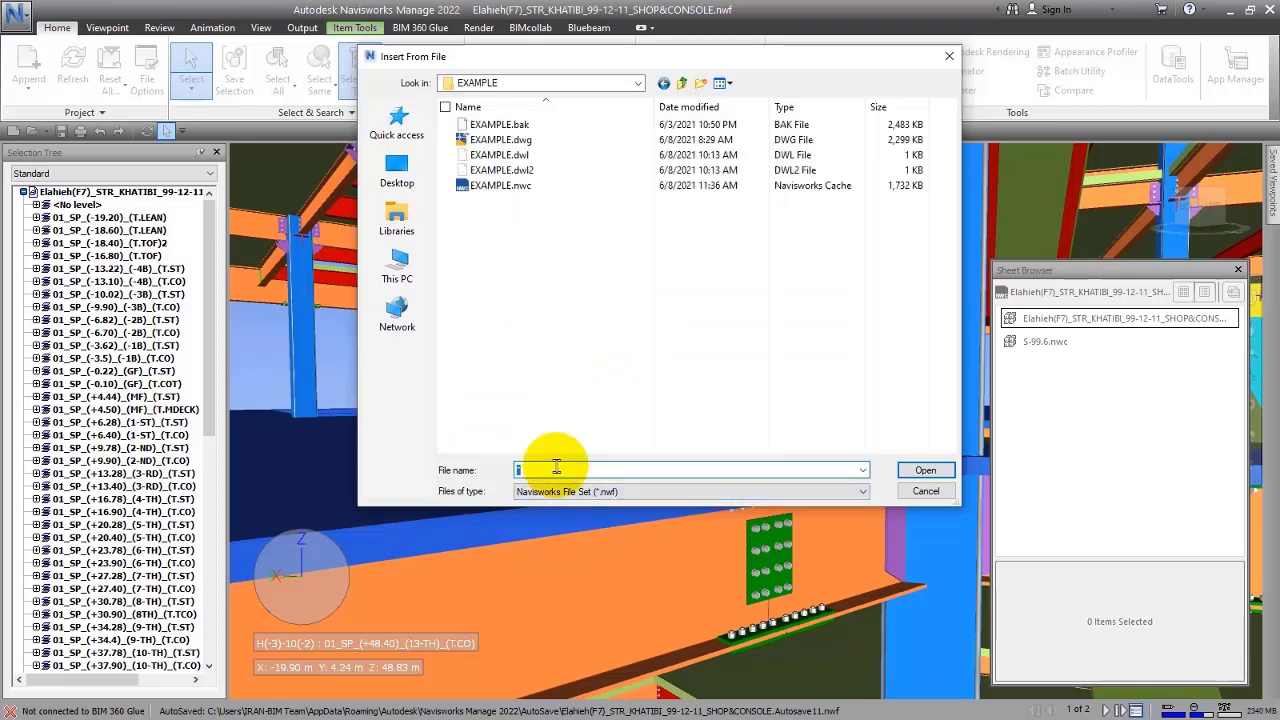
{"action": "left_click", "coordinate": [490, 140]}
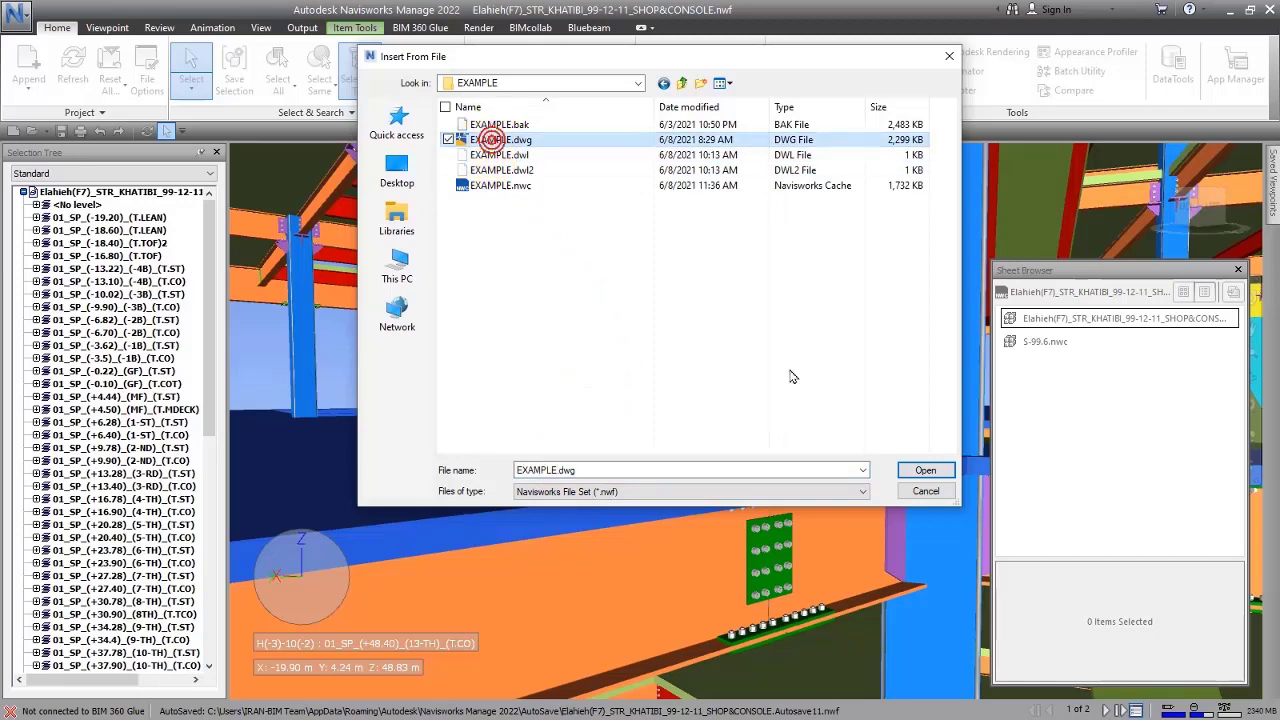
{"action": "left_click", "coordinate": [925, 470]}
- Import EXAMPLE.dwg as the third Sheet Browser entry and start loading it
{"action": "left_click", "coordinate": [1043, 364]}
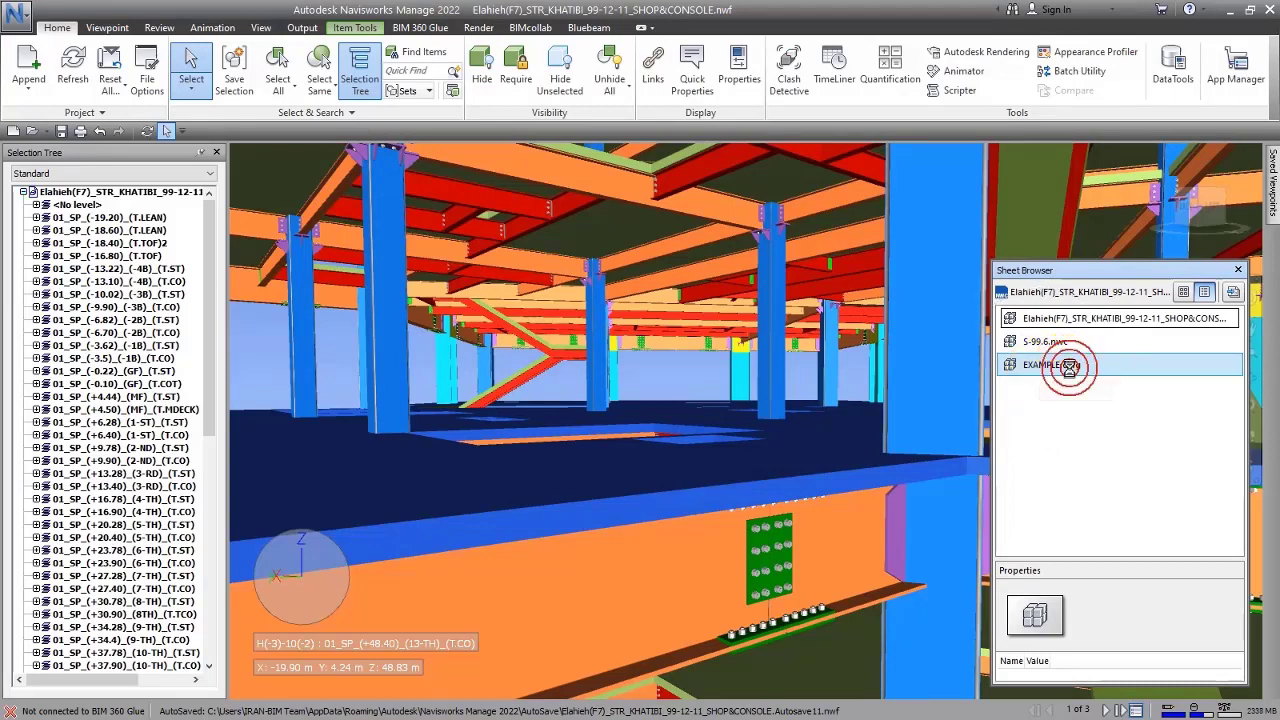
{"action": "double_click", "coordinate": [1069, 366]}
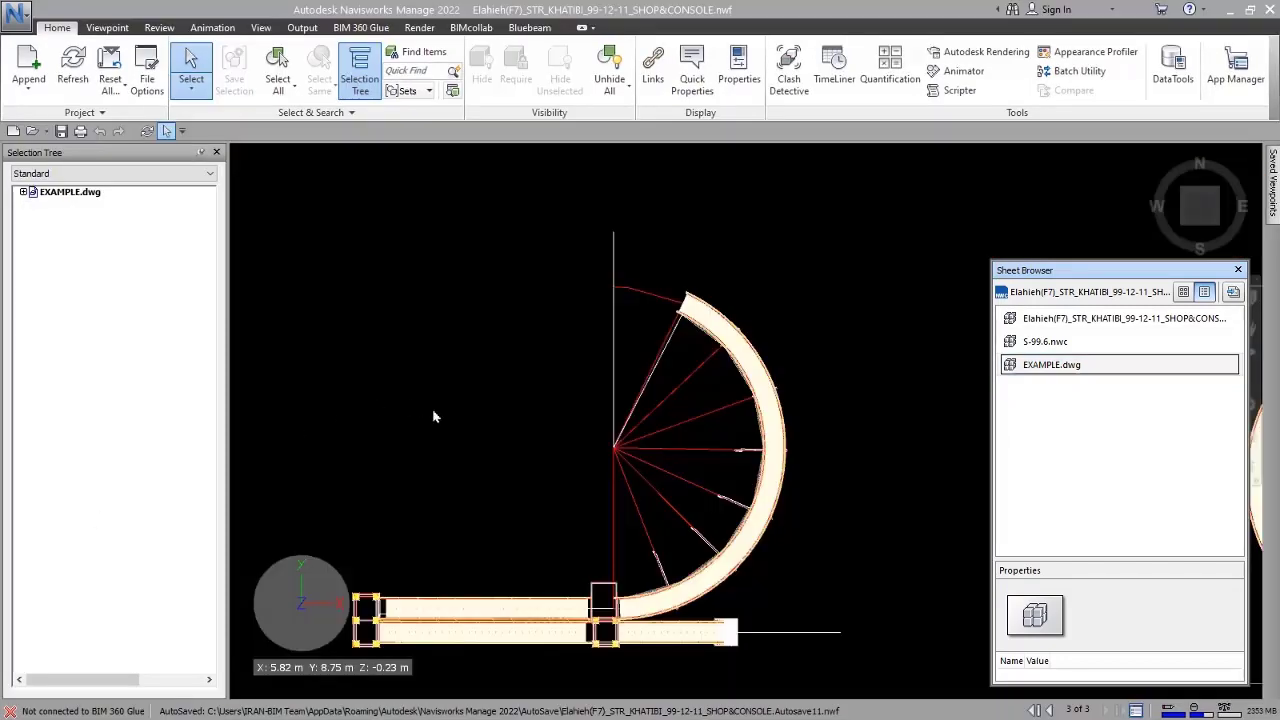
- Orbit the stair model, expand EXAMPLE.dwg and select the Beams, CENTER, Railings and Stairs layers
{"action": "mouse_move", "coordinate": [565, 508]}
{"action": "middle_mouse_down", "text": "shift"}
{"action": "mouse_move", "coordinate": [543, 457]}
{"action": "mouse_move", "coordinate": [471, 380]}
{"action": "mouse_move", "coordinate": [460, 430]}
{"action": "mouse_move", "coordinate": [470, 426]}
{"action": "middle_mouse_up", "text": "shift"}
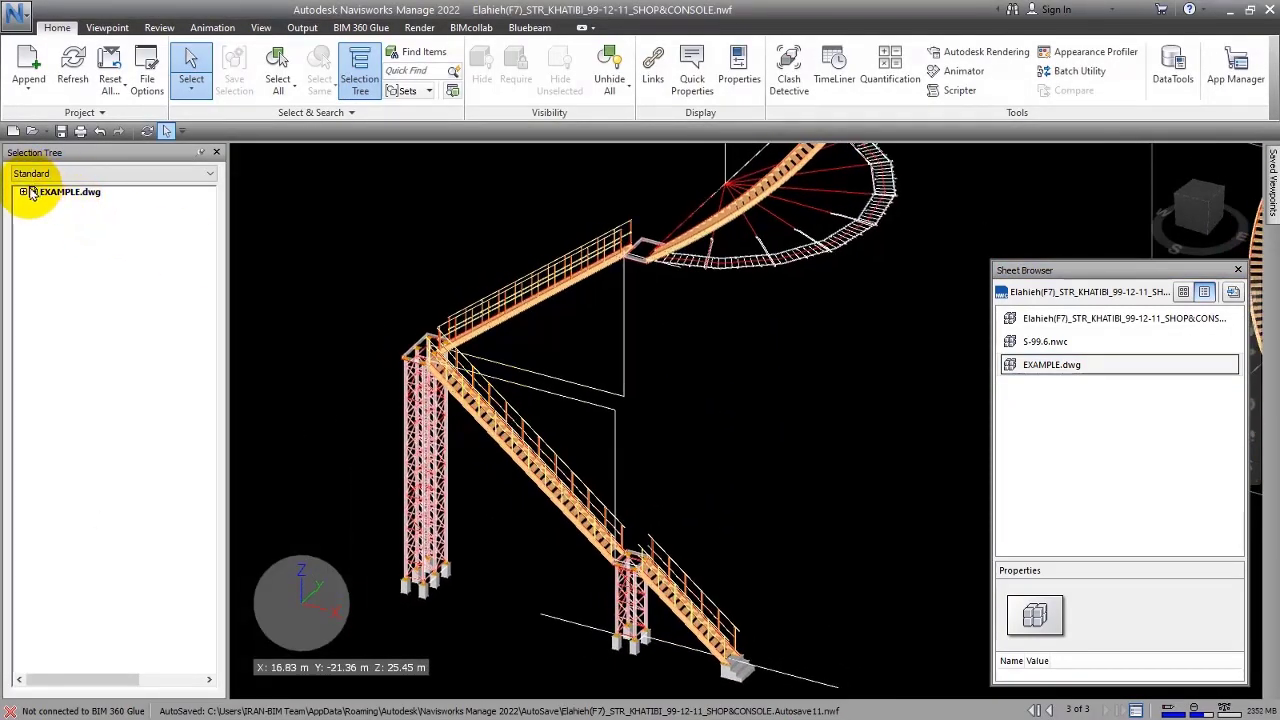
{"action": "left_click", "coordinate": [22, 191]}
{"action": "left_click", "coordinate": [67, 230]}
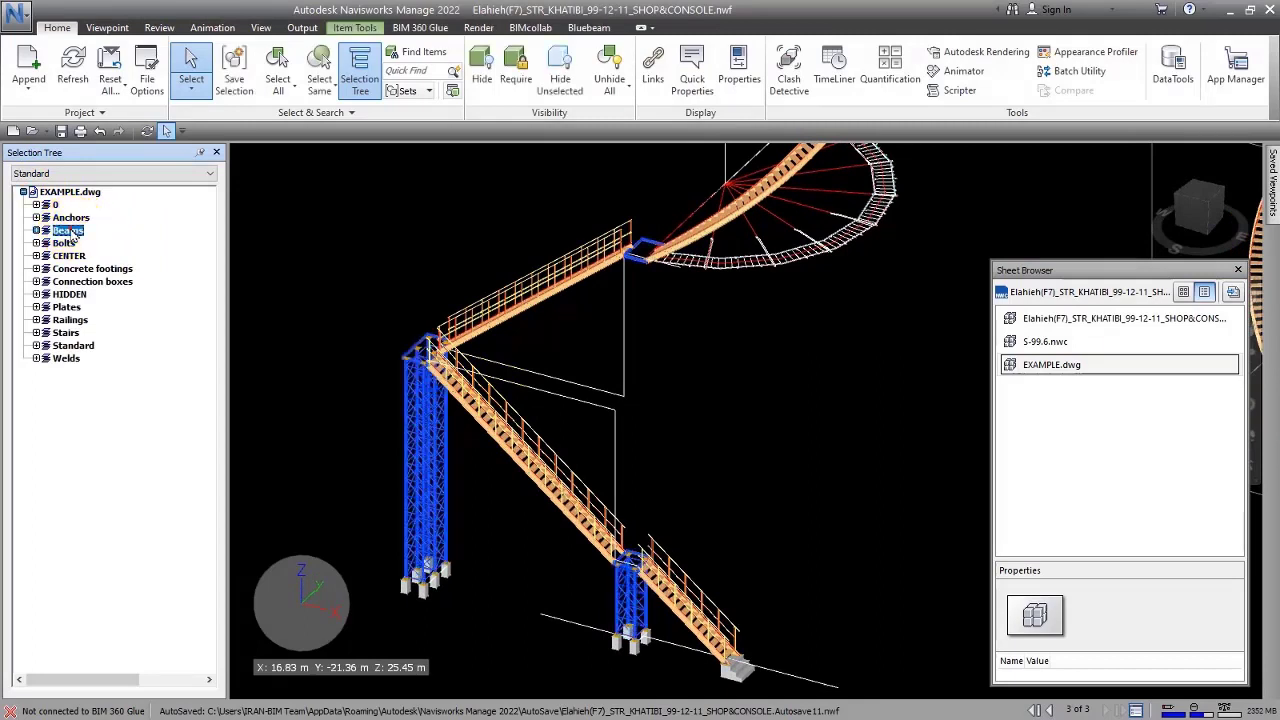
{"action": "left_click", "coordinate": [69, 256]}
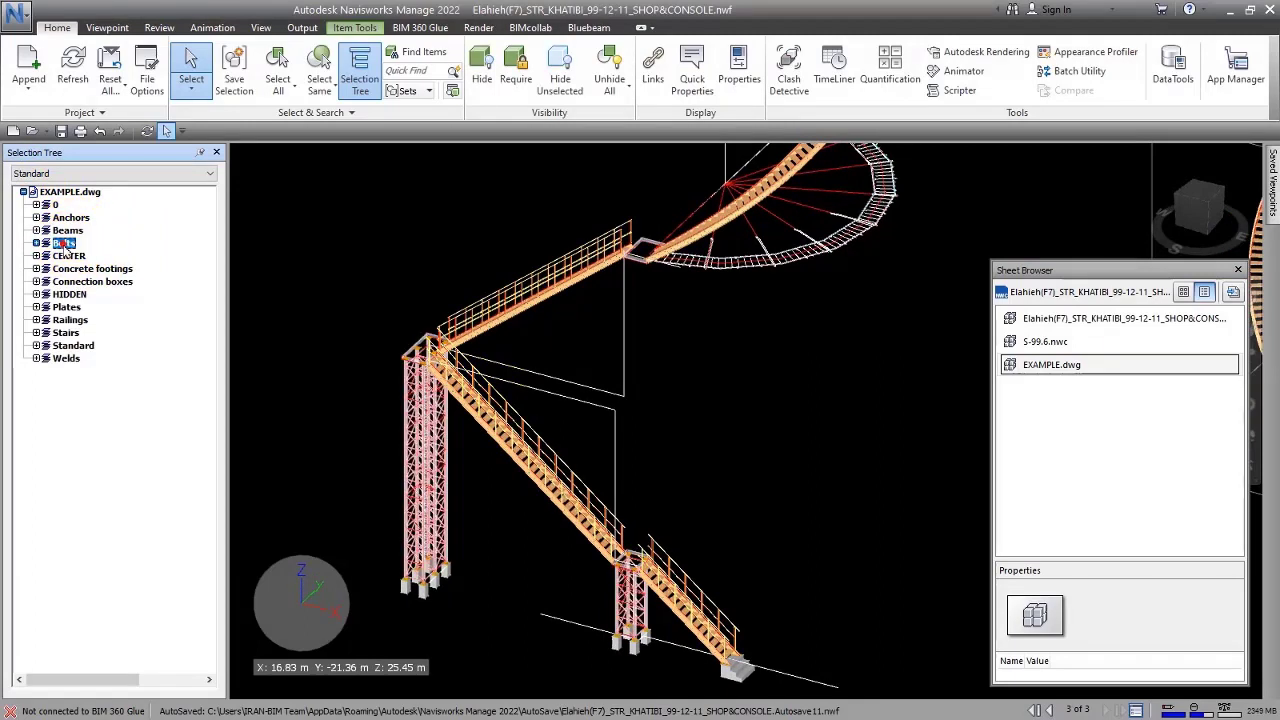
{"action": "left_click", "coordinate": [70, 319]}
{"action": "left_click", "coordinate": [66, 332]}
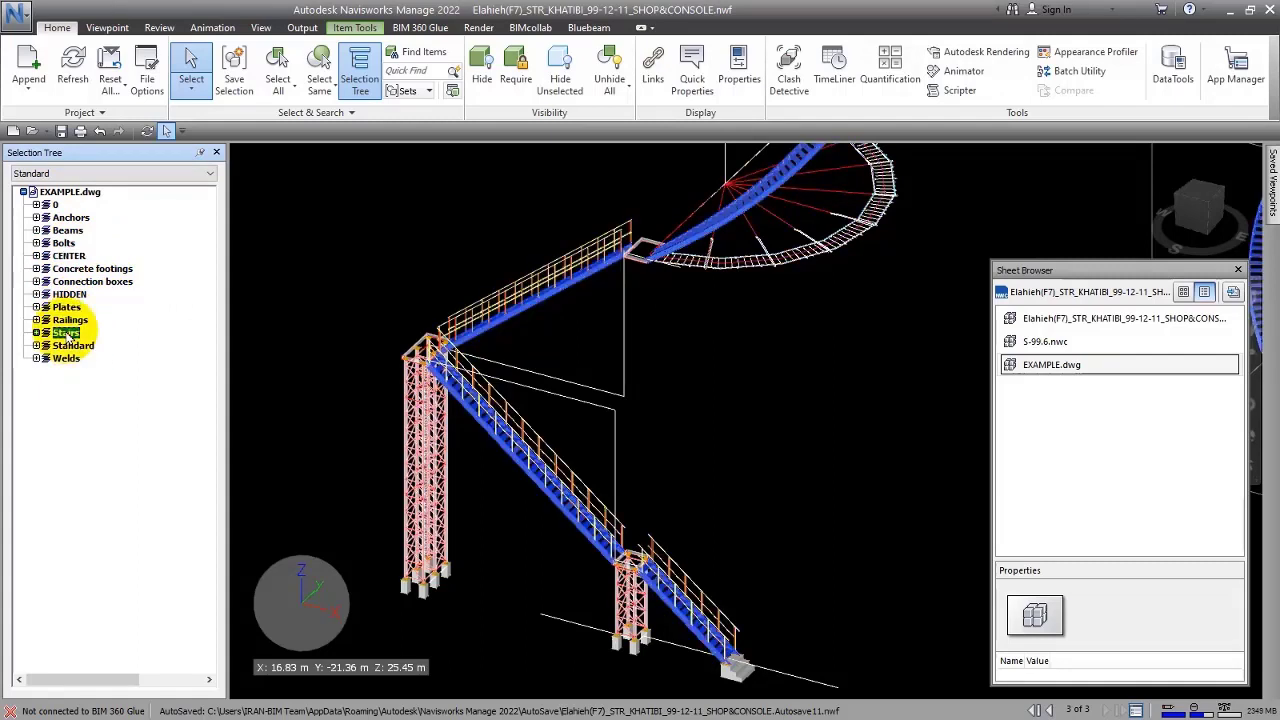
- Select the Standard, Welds, Anchors and HIDDEN layers in turn, ending on Standard
{"action": "left_click", "coordinate": [76, 345]}
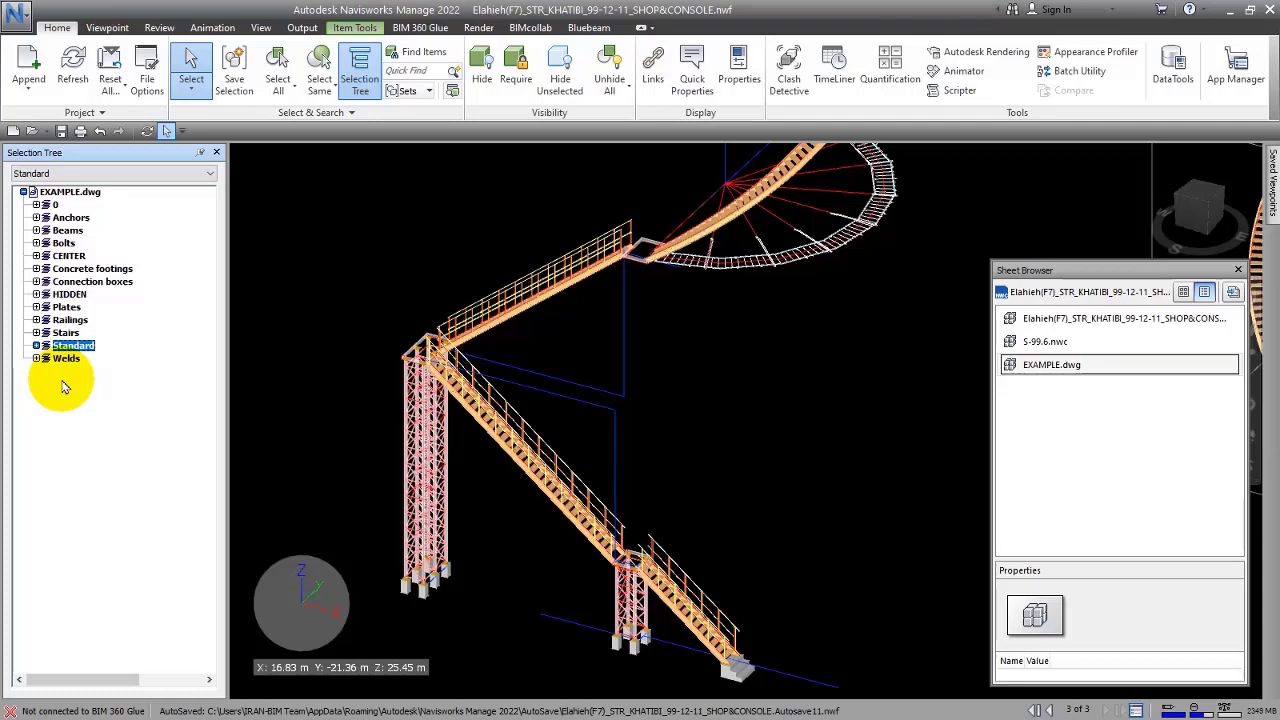
{"action": "left_click", "coordinate": [66, 359]}
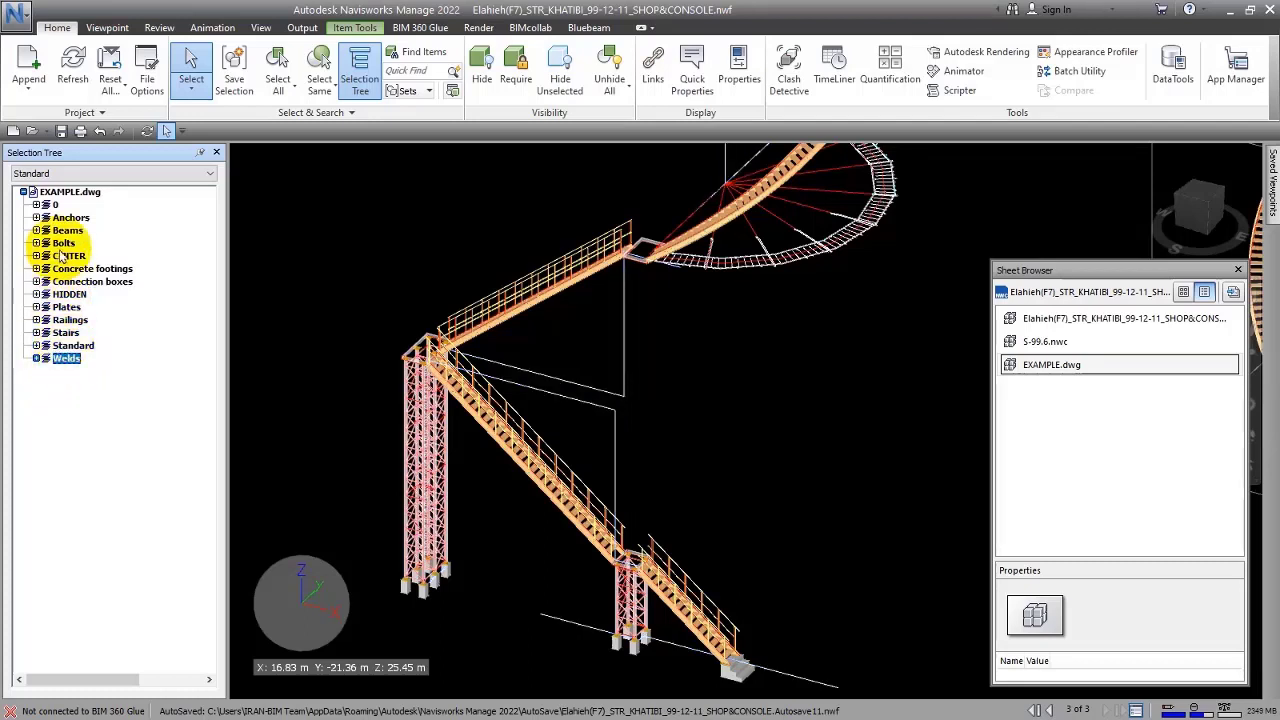
{"action": "left_click", "coordinate": [70, 218]}
{"action": "left_click", "coordinate": [87, 237]}
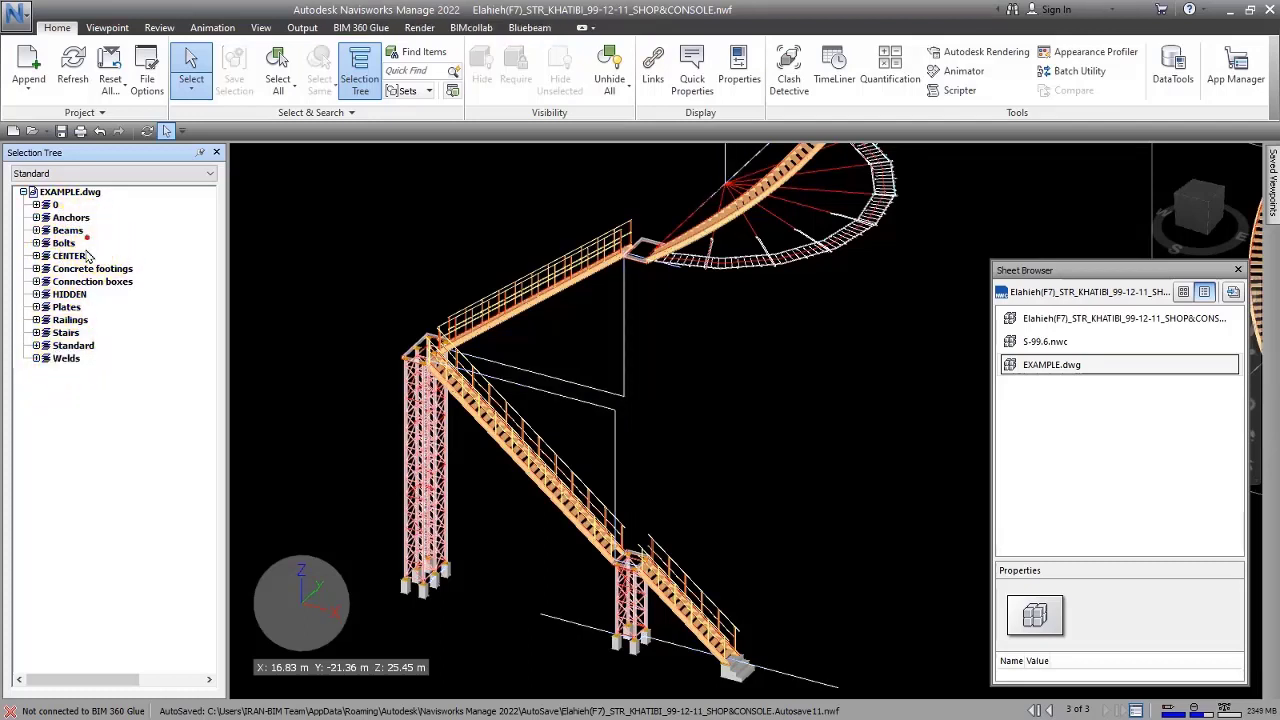
{"action": "left_click", "coordinate": [72, 295]}
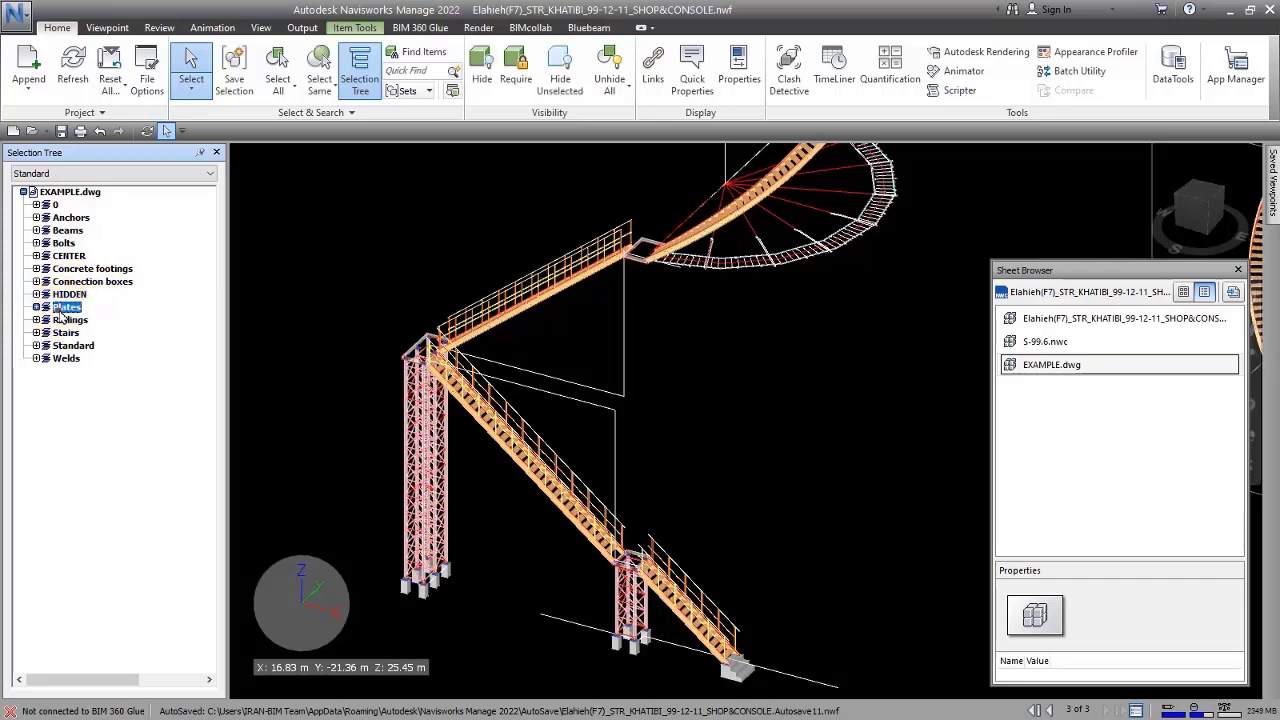
{"action": "left_click", "coordinate": [73, 345]}
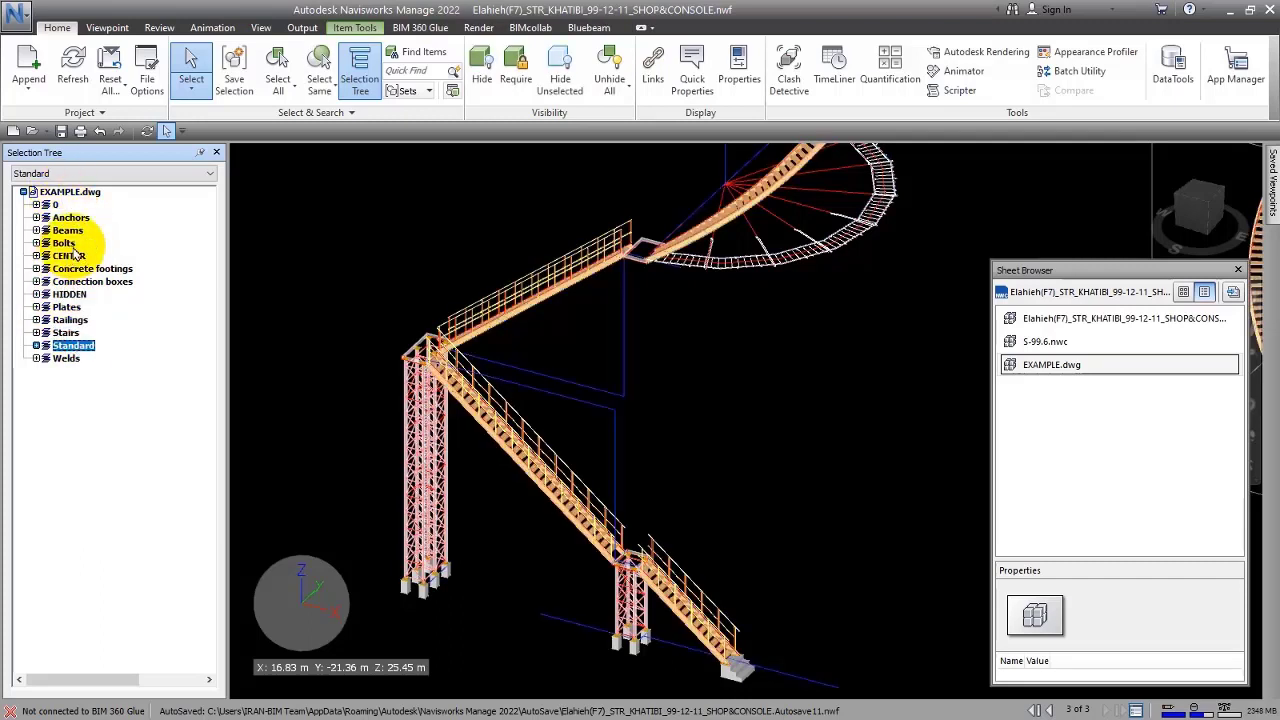
- Open the S-99.6.nwc concrete frame model from the Sheet Browser
{"action": "double_click", "coordinate": [1050, 320]}
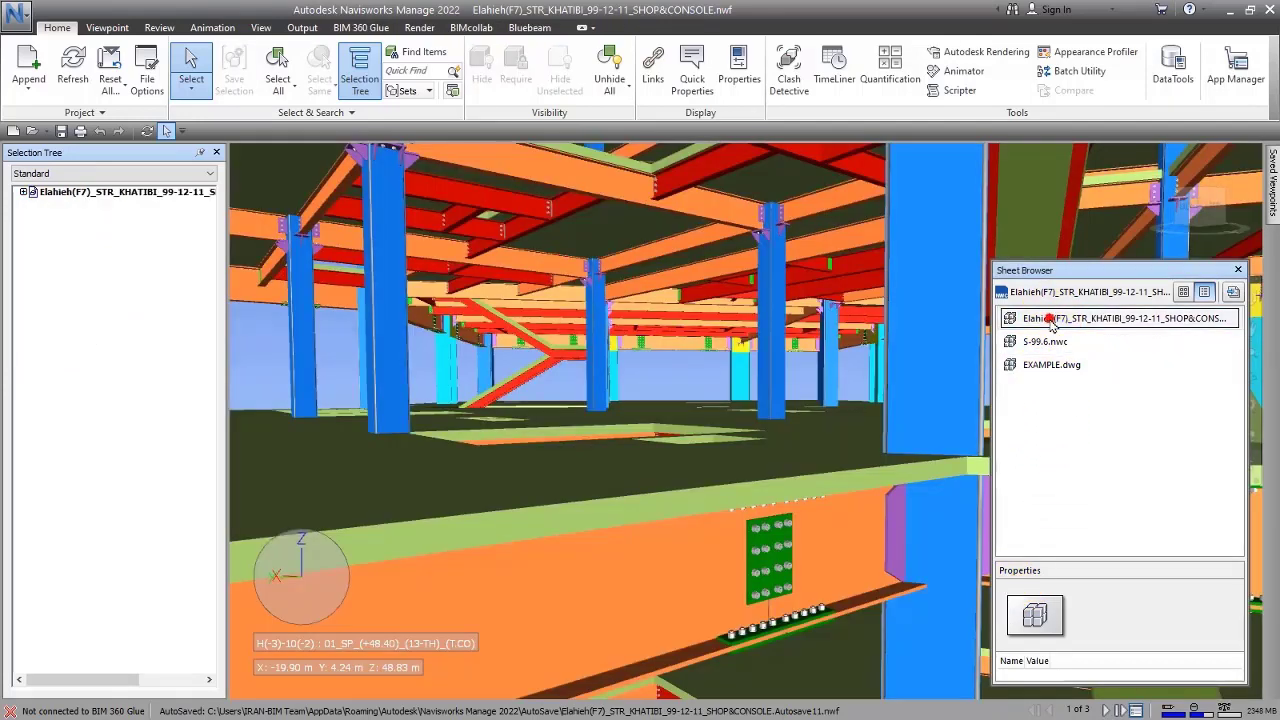
{"action": "left_click", "coordinate": [1040, 342]}
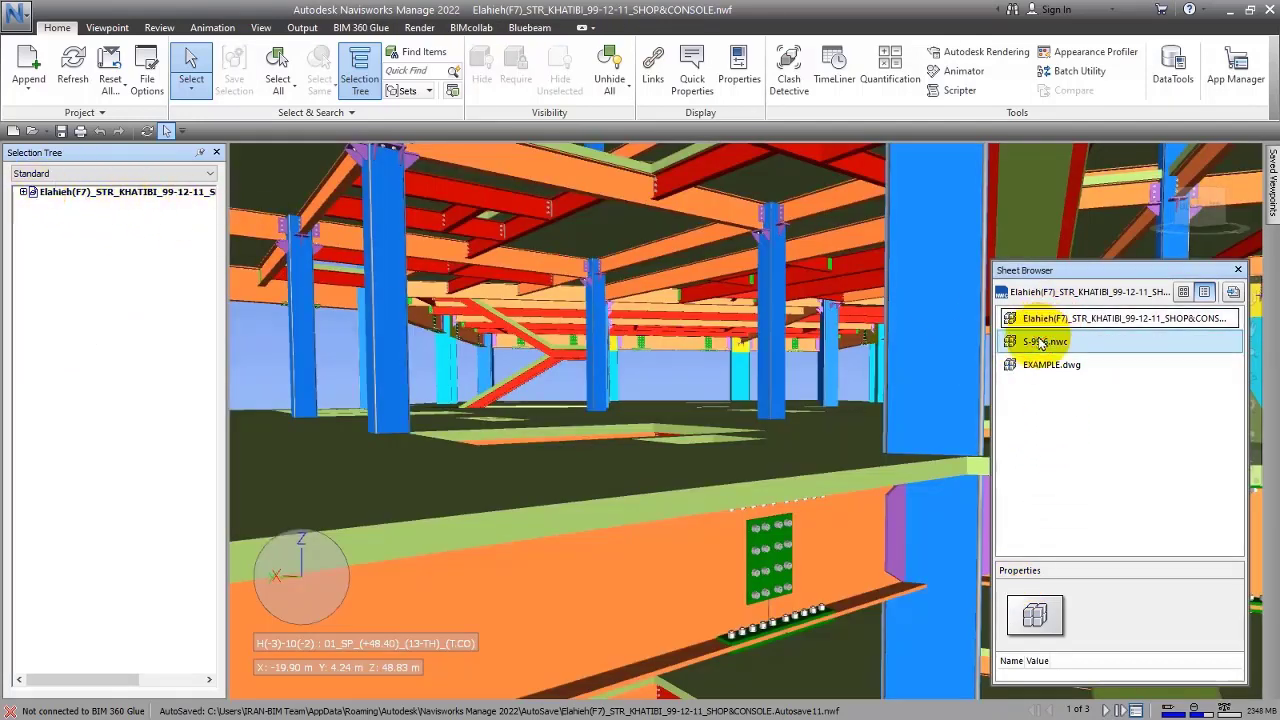
{"action": "double_click", "coordinate": [1040, 342]}
- Expand S-99.6.nwc and select levels 01_SP_FF_6.30, 01_SP_SF_10.10 and 01_SP_RF_13.90 in turn
{"action": "left_click", "coordinate": [23, 191]}
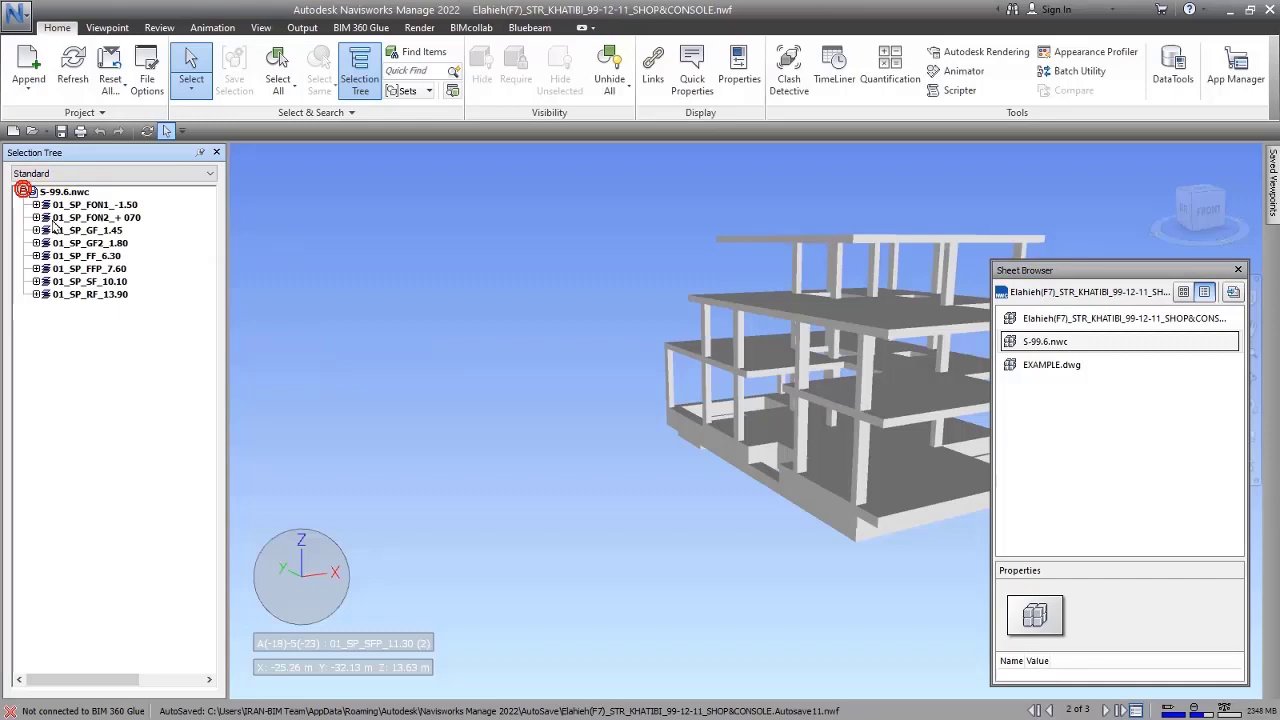
{"action": "left_click", "coordinate": [90, 204]}
{"action": "left_click", "coordinate": [88, 243]}
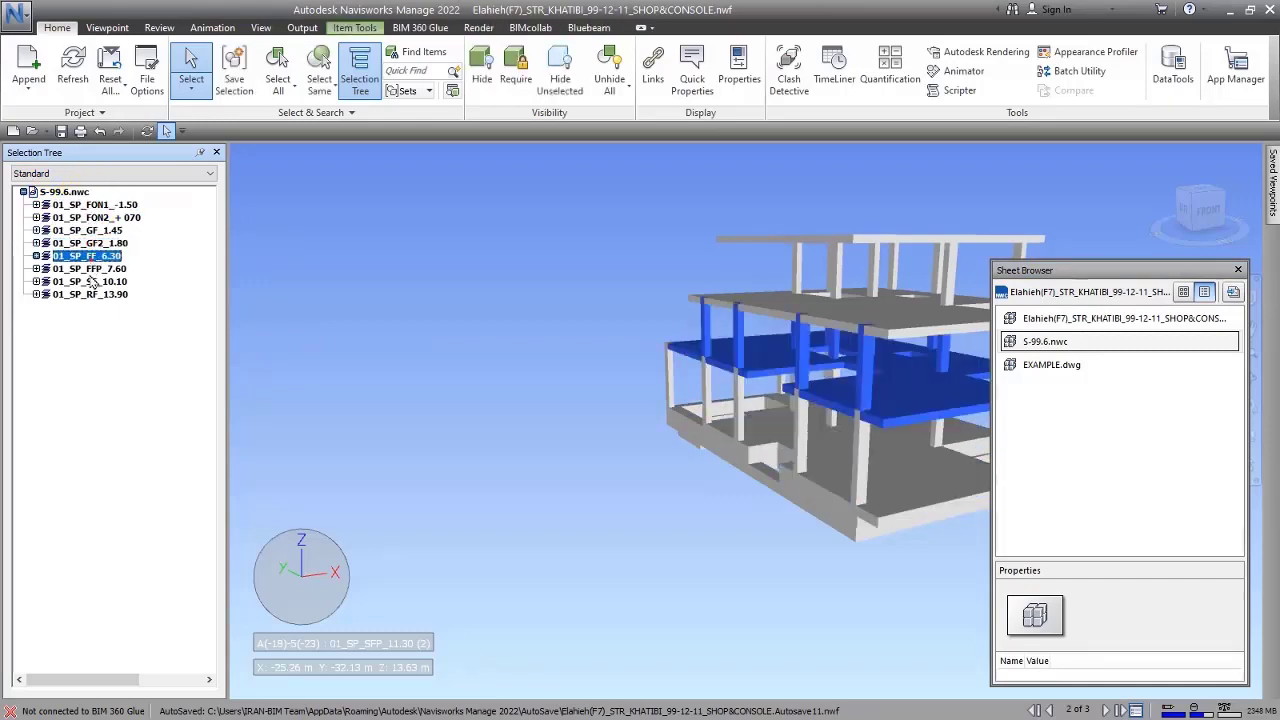
{"action": "left_click", "coordinate": [90, 282]}
{"action": "left_click", "coordinate": [84, 295]}
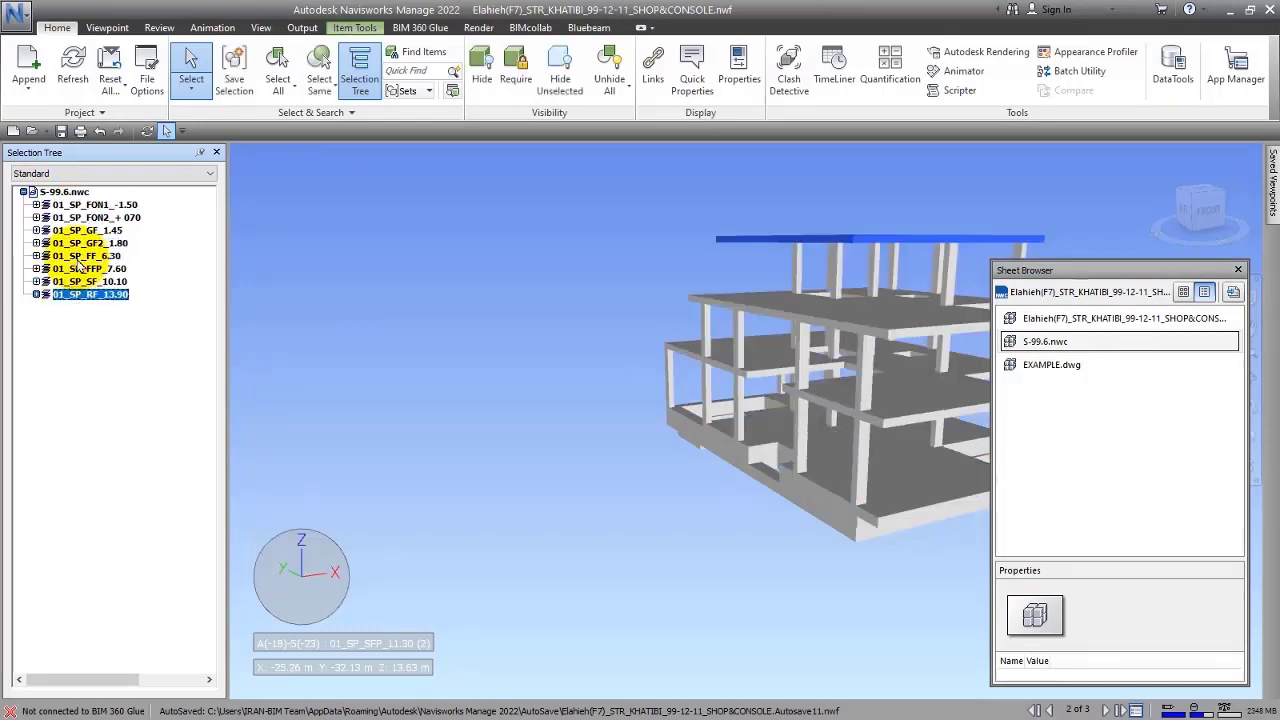
{"action": "left_click", "coordinate": [87, 256]}
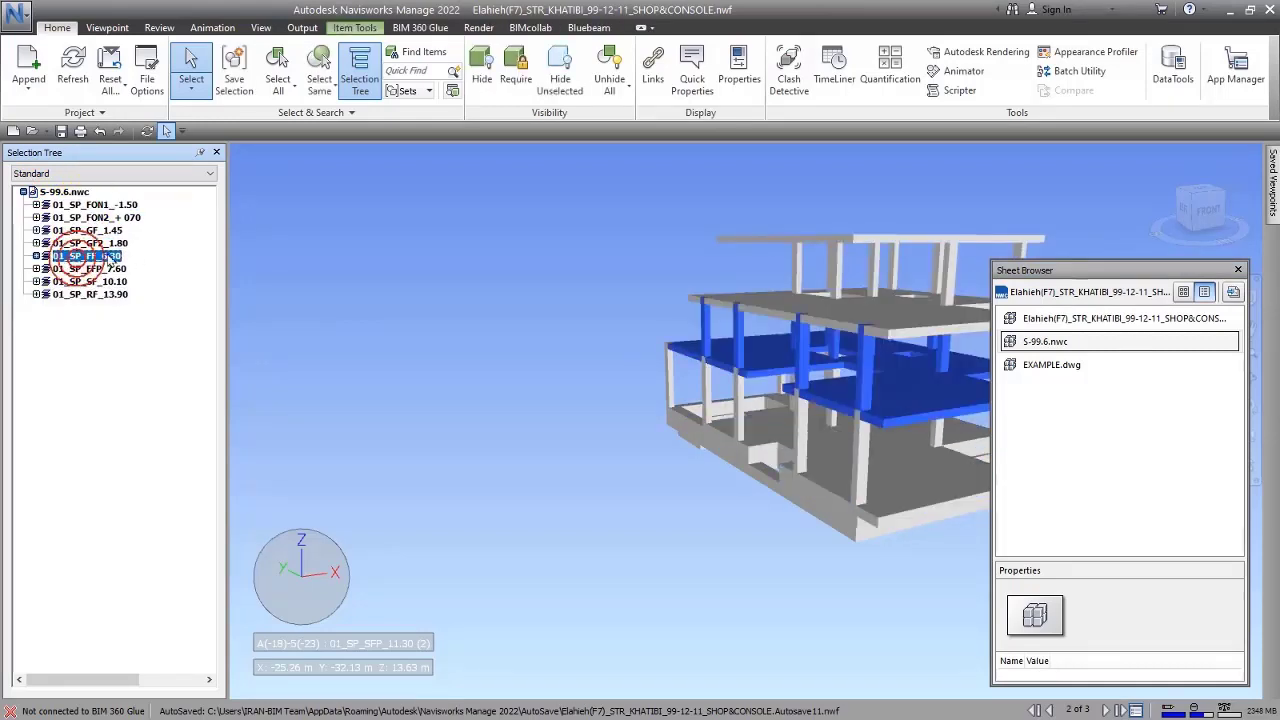
- Switch the Selection Tree to Compact mode and re-expand the S-99.6.nwc levels
{"action": "left_click", "coordinate": [44, 174]}
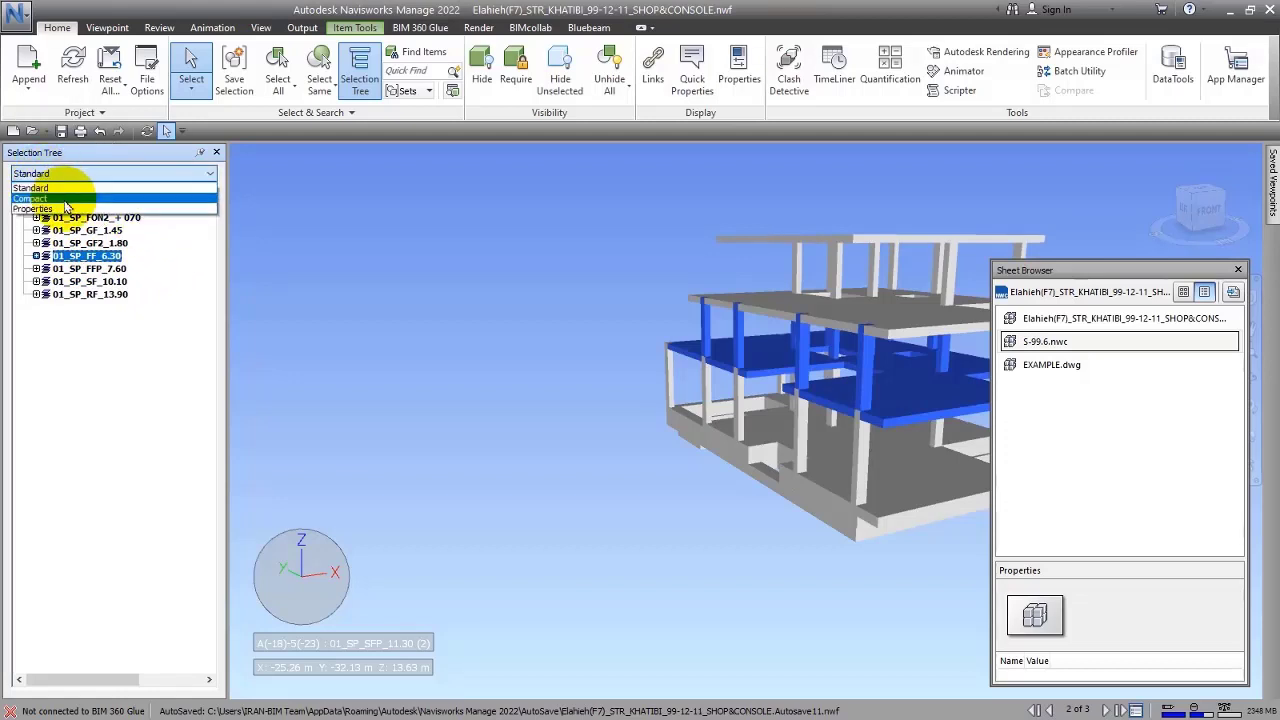
{"action": "left_click", "coordinate": [40, 198]}
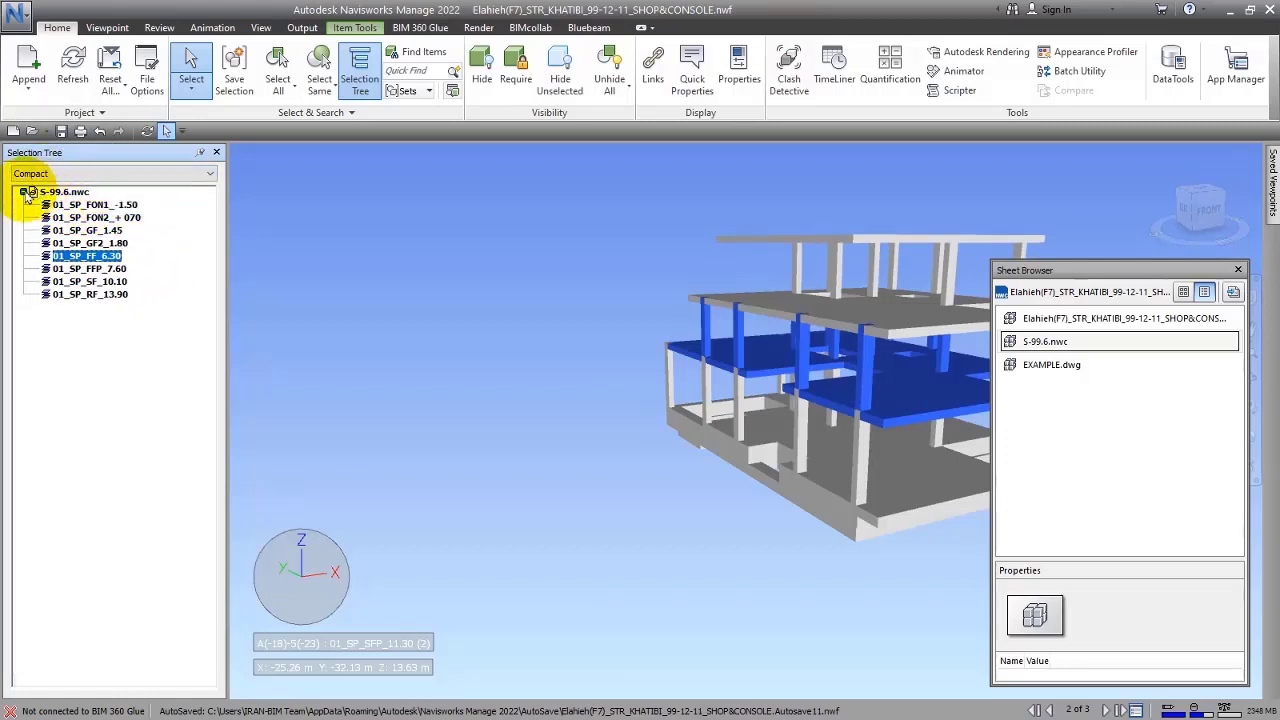
{"action": "left_click", "coordinate": [23, 191]}
{"action": "left_click", "coordinate": [62, 175]}
{"action": "left_click", "coordinate": [23, 191]}
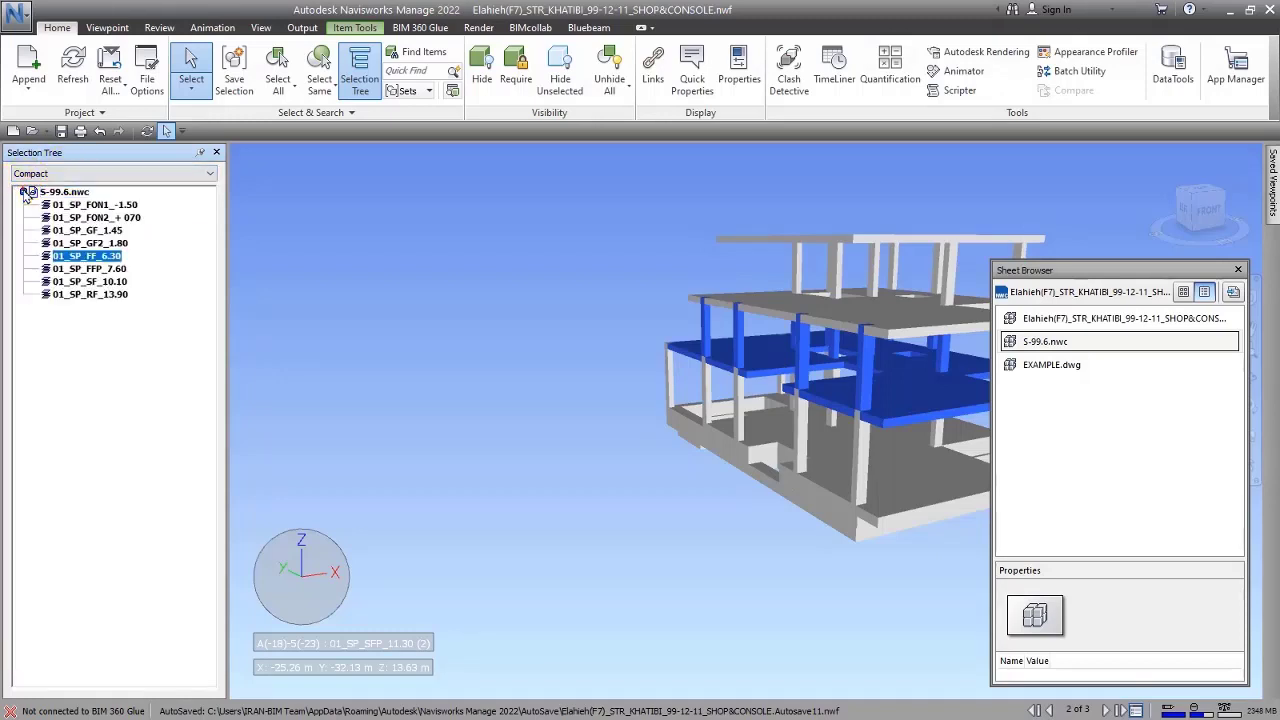
- Select levels 01_SP_GF2_1.80 and 01_SP_SF_10.10, then return the tree to Standard mode
{"action": "left_click", "coordinate": [87, 230]}
{"action": "left_click", "coordinate": [78, 282]}
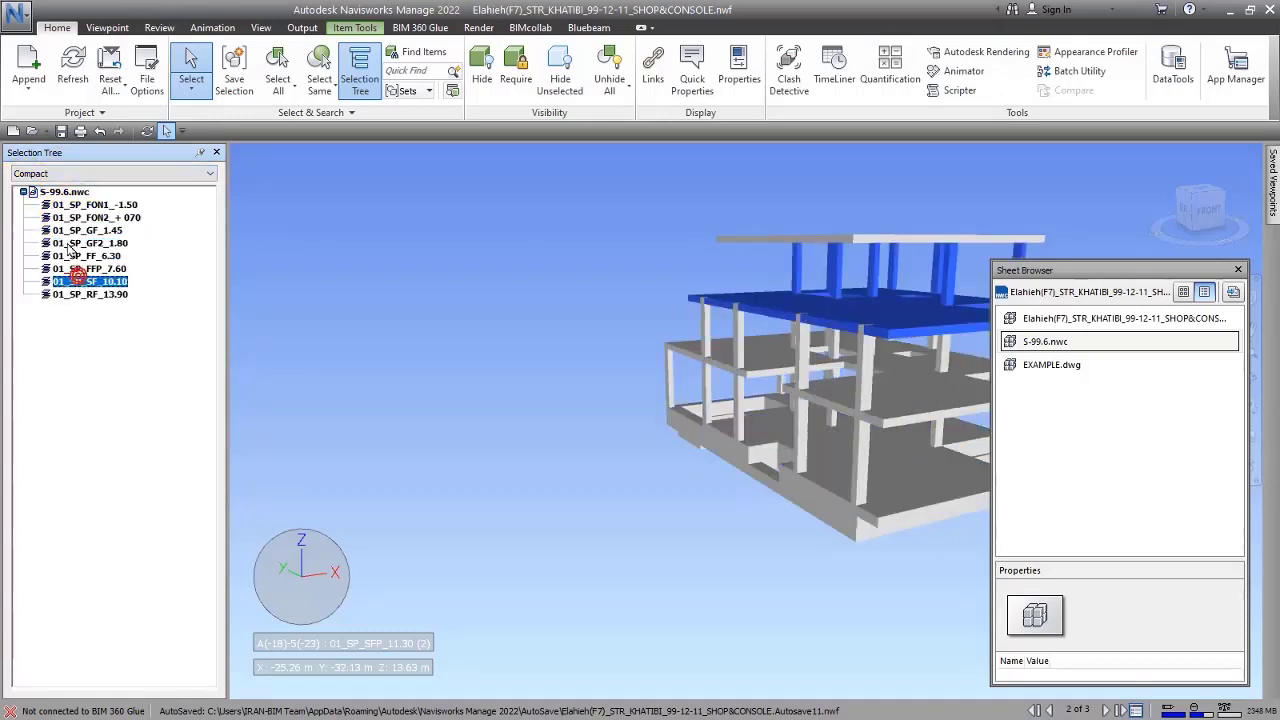
{"action": "left_click", "coordinate": [35, 174]}
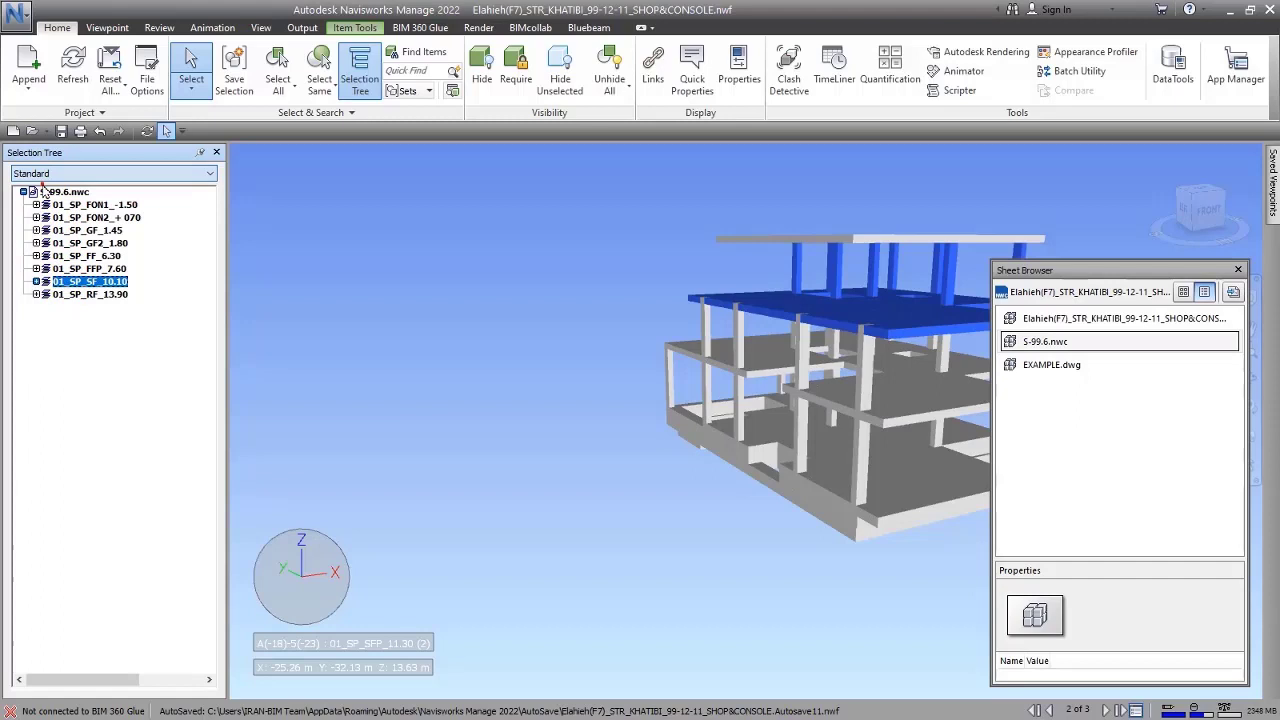
{"action": "left_click", "coordinate": [36, 282]}
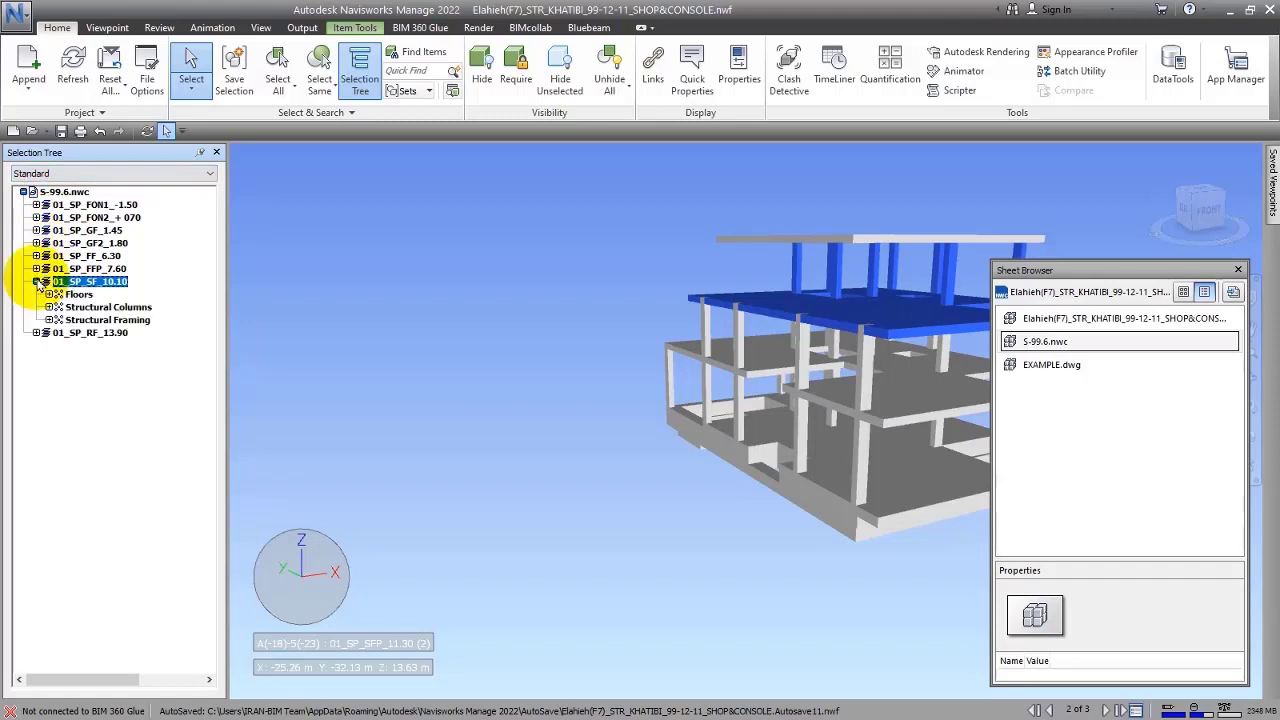
- Open EXAMPLE.dwg, expand it, and inspect the Beams layer and one ASTBEAM item
{"action": "double_click", "coordinate": [1045, 365]}
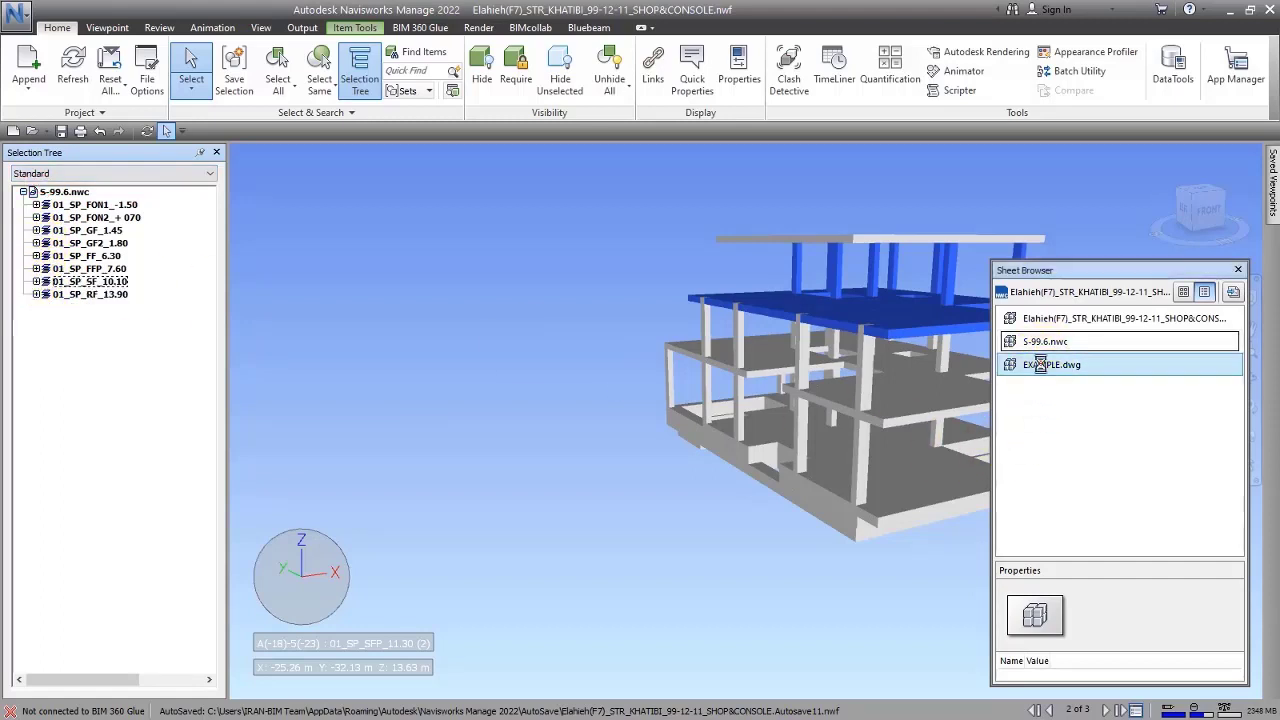
{"action": "left_click", "coordinate": [24, 193]}
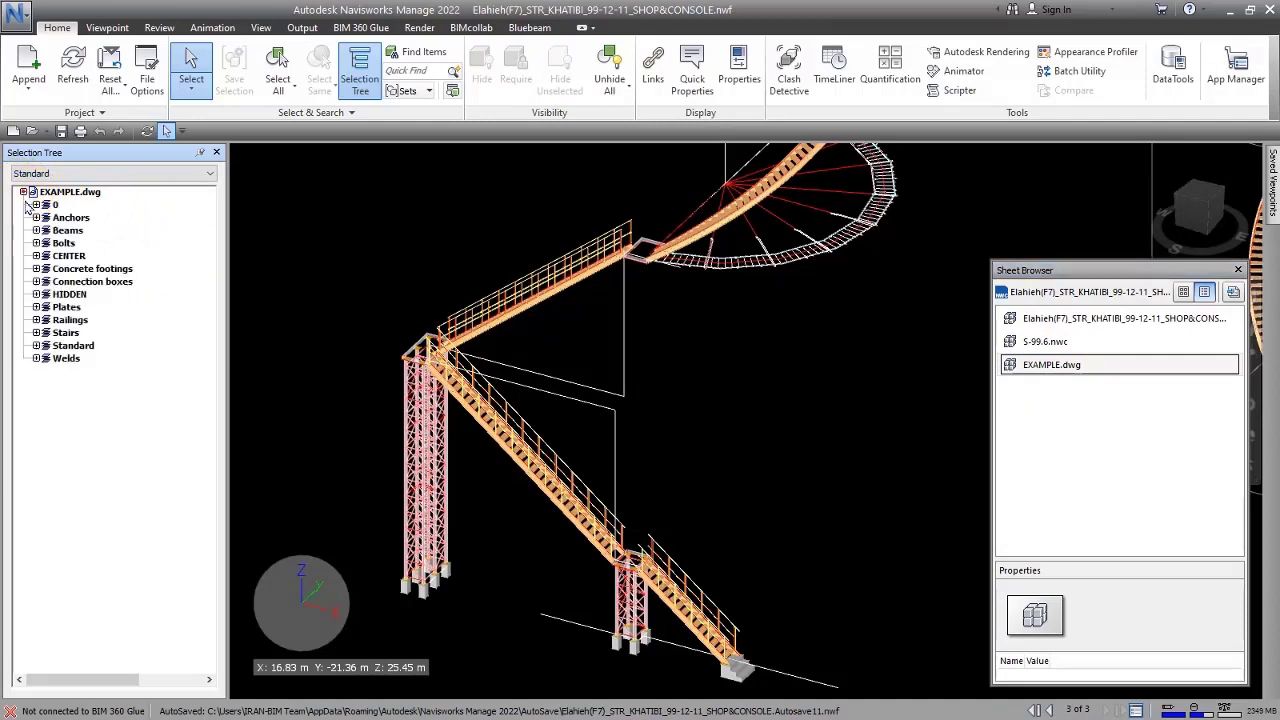
{"action": "left_click", "coordinate": [68, 232]}
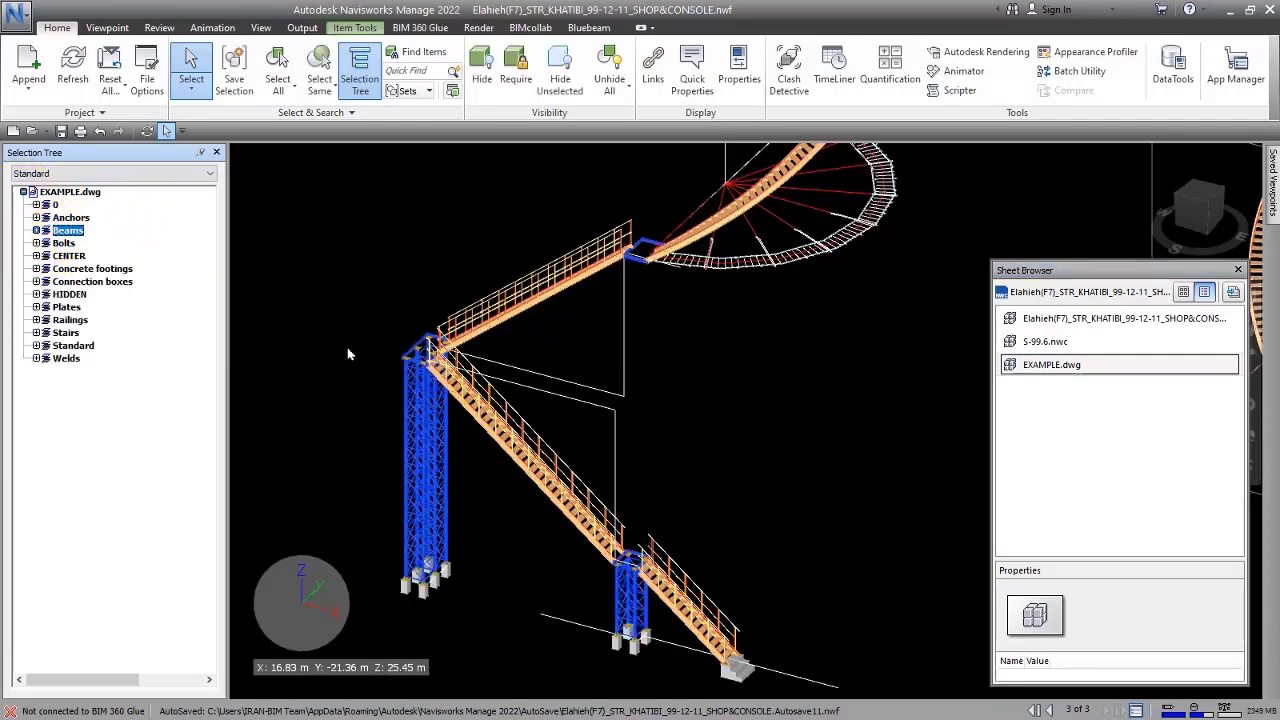
{"action": "left_click", "coordinate": [36, 230]}
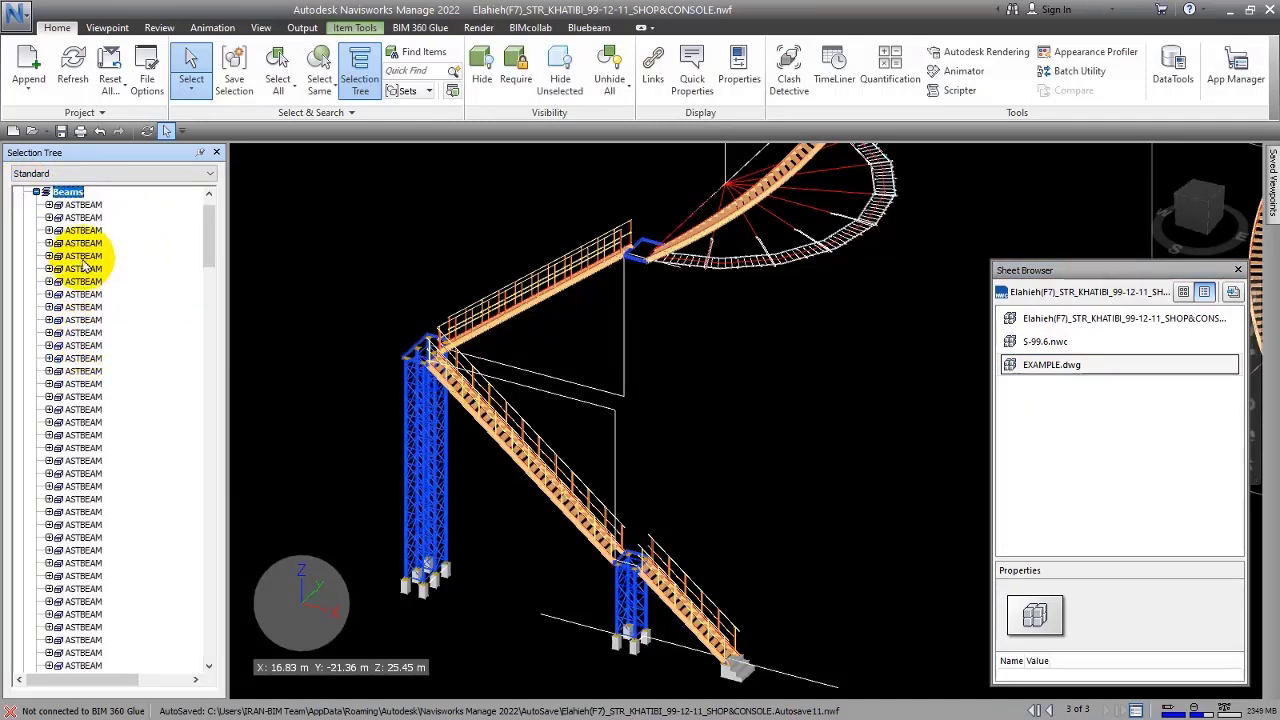
{"action": "left_click", "coordinate": [78, 217]}
{"action": "left_click", "coordinate": [36, 191]}
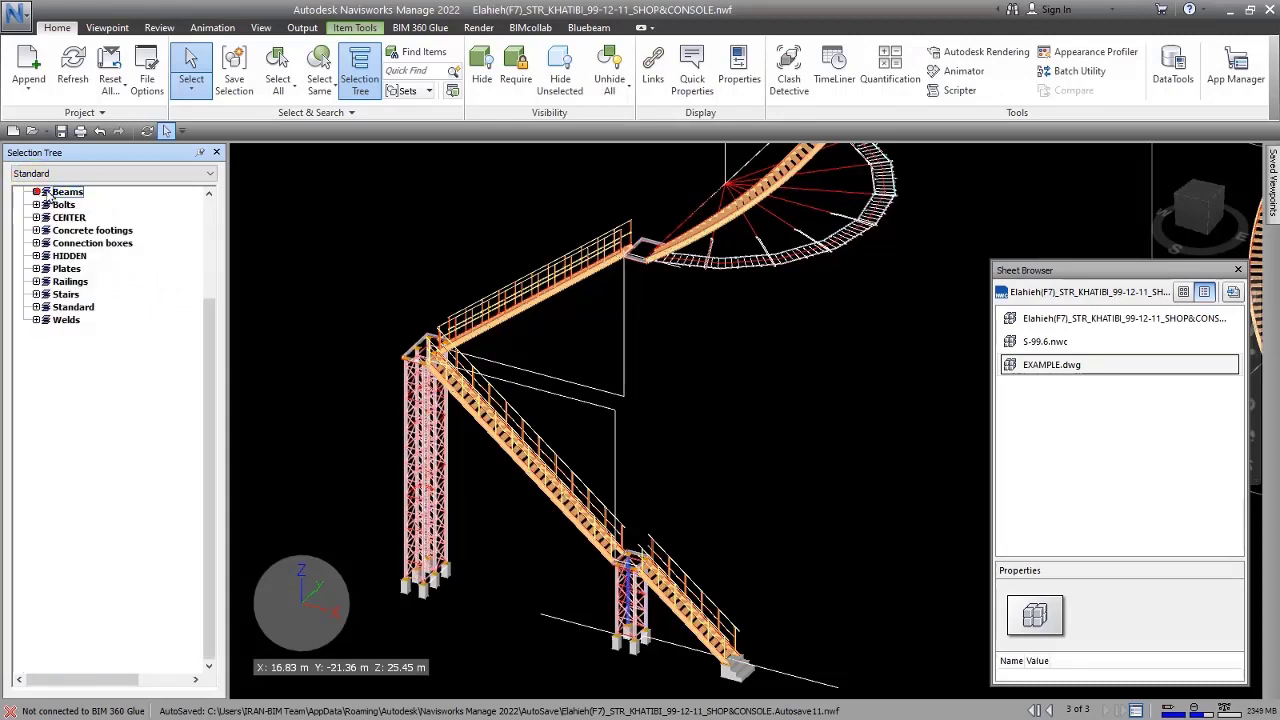
- Switch the tree to Compact mode and reselect the Beams layer
{"action": "left_click", "coordinate": [60, 173]}
{"action": "left_click", "coordinate": [38, 197]}
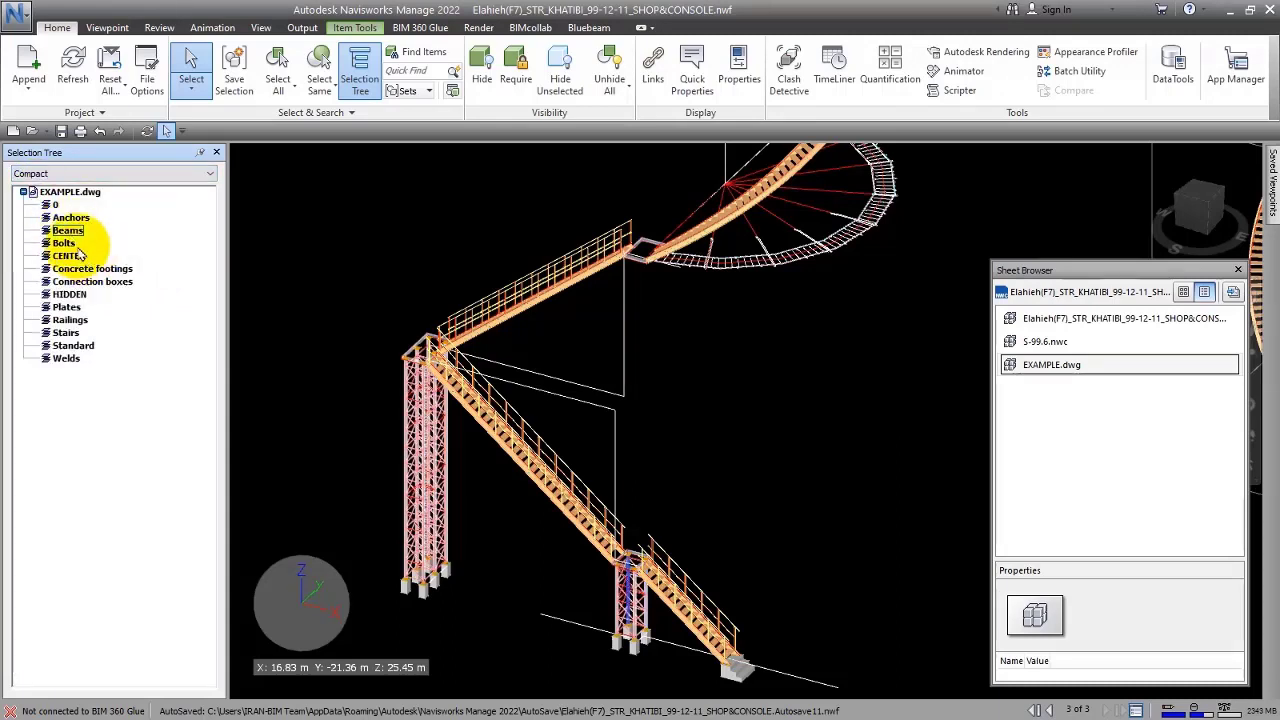
{"action": "left_click", "coordinate": [65, 231]}
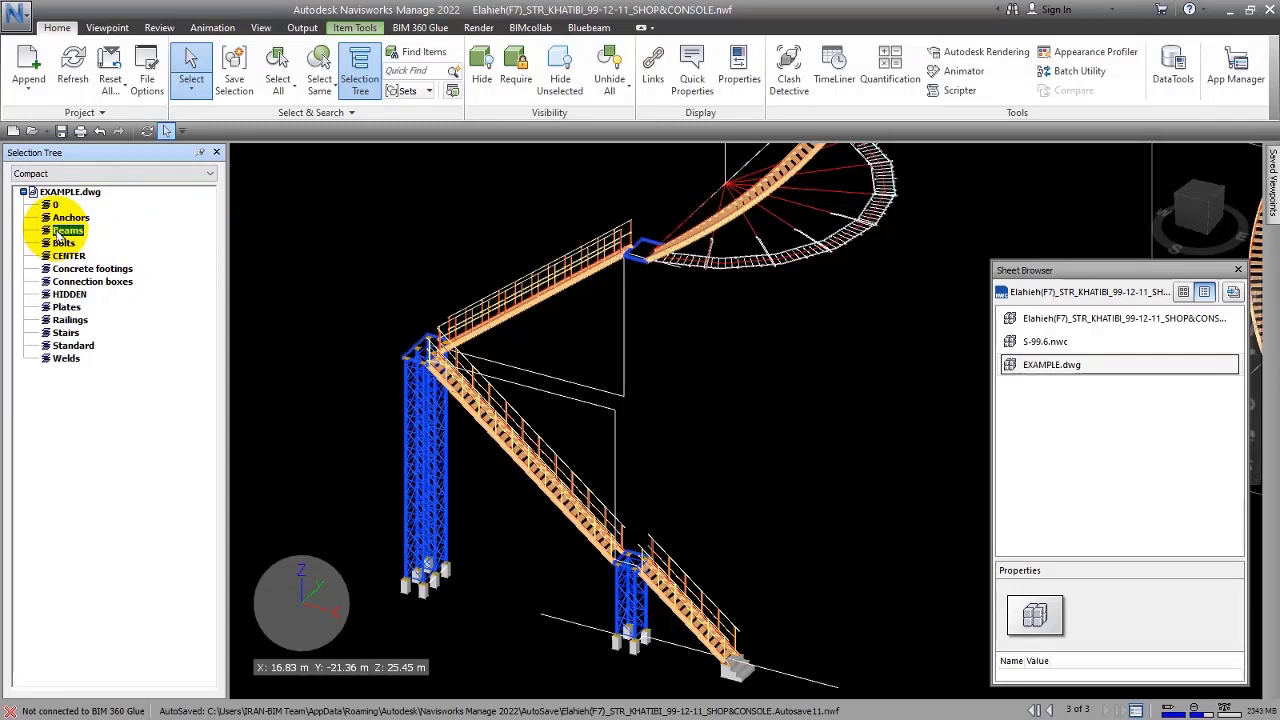
{"action": "left_click", "coordinate": [83, 176]}
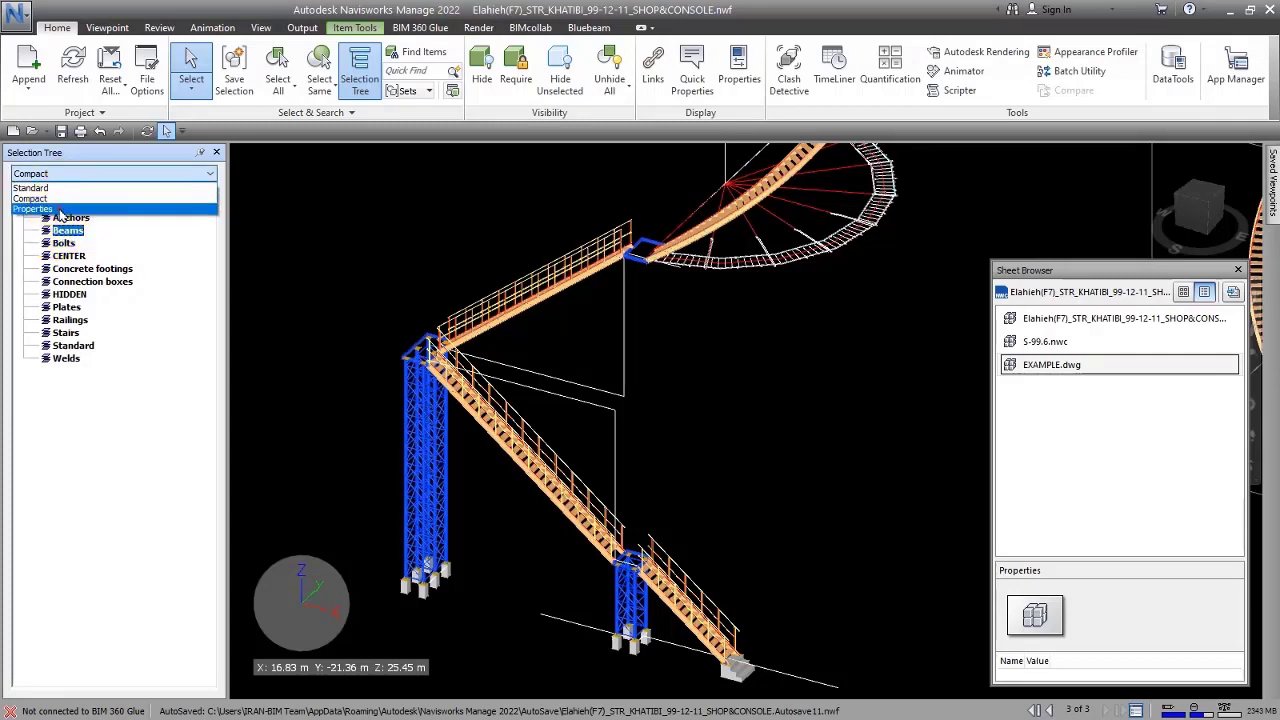
- Switch the tree to Properties mode and select the TimeLiner and Material property groups
{"action": "left_click", "coordinate": [62, 208]}
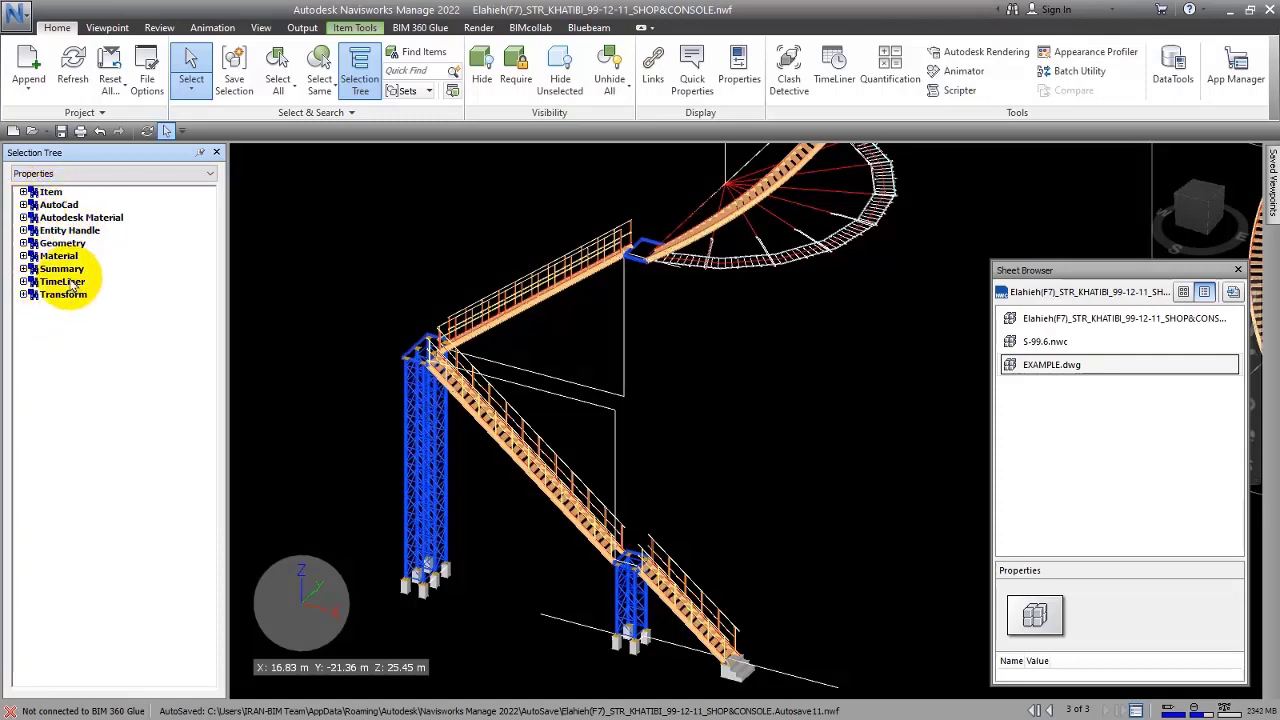
{"action": "left_click", "coordinate": [62, 282]}
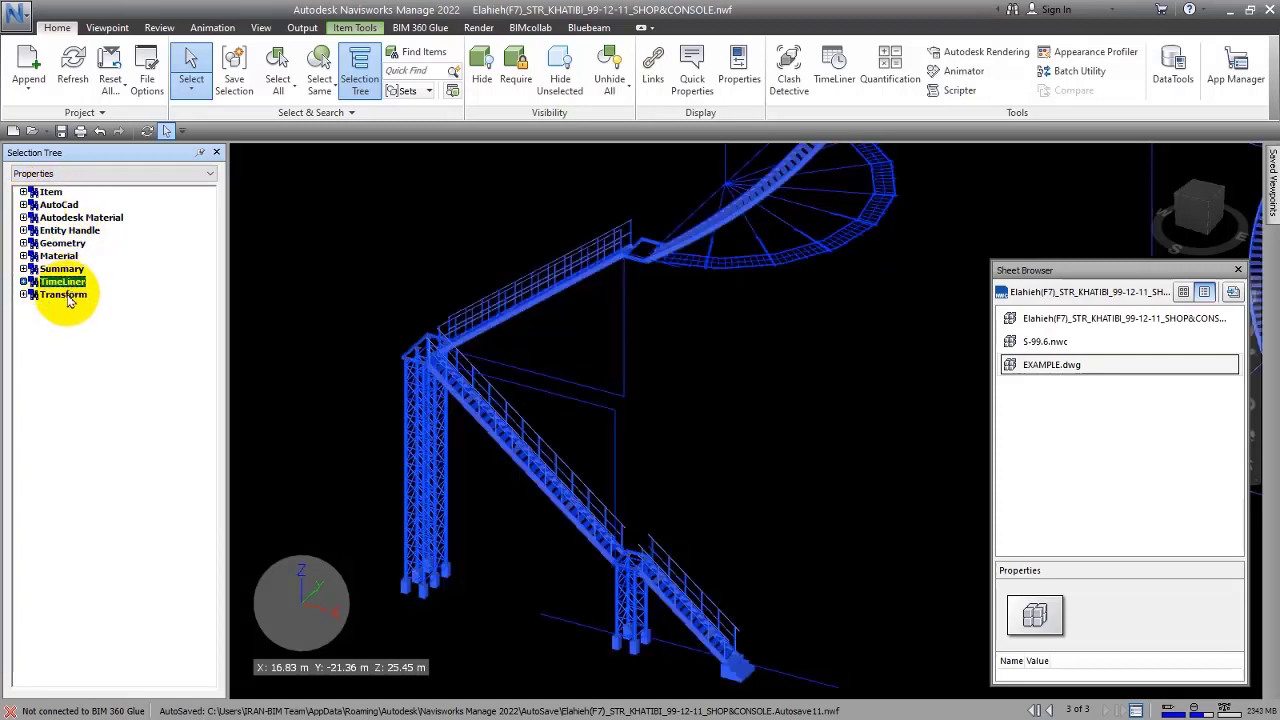
{"action": "left_click", "coordinate": [62, 287]}
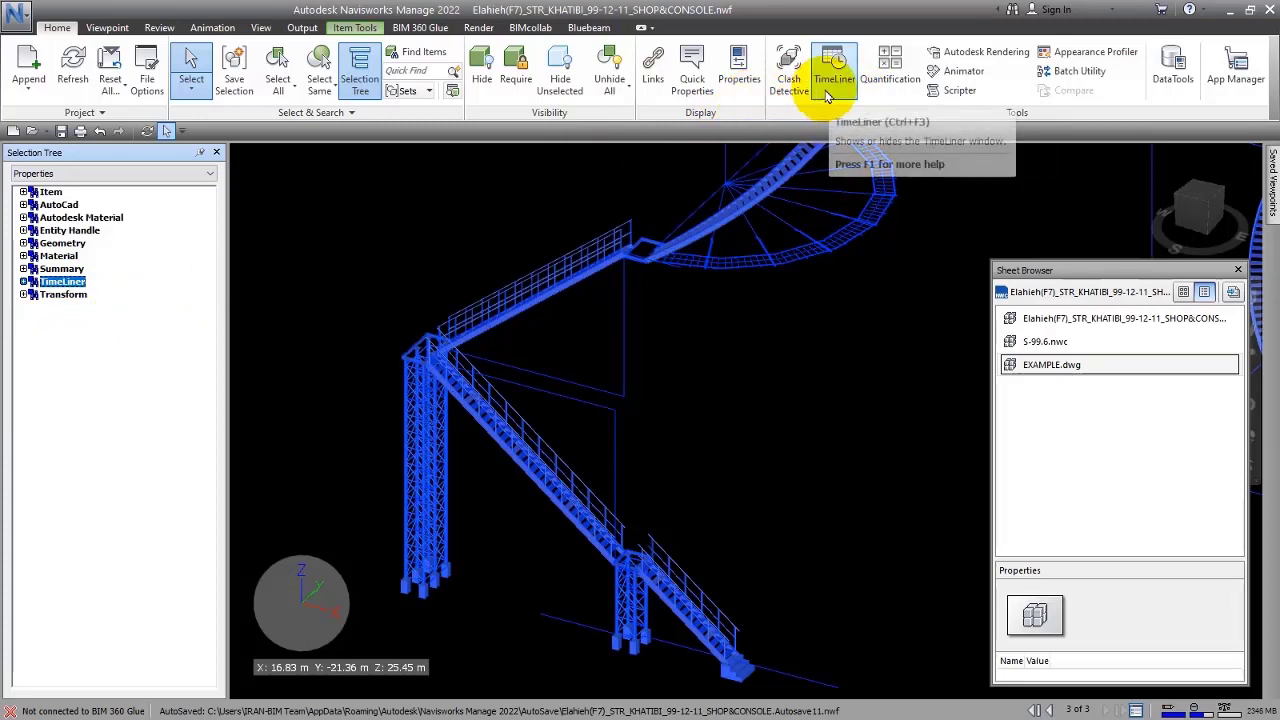
{"action": "left_click", "coordinate": [58, 257]}
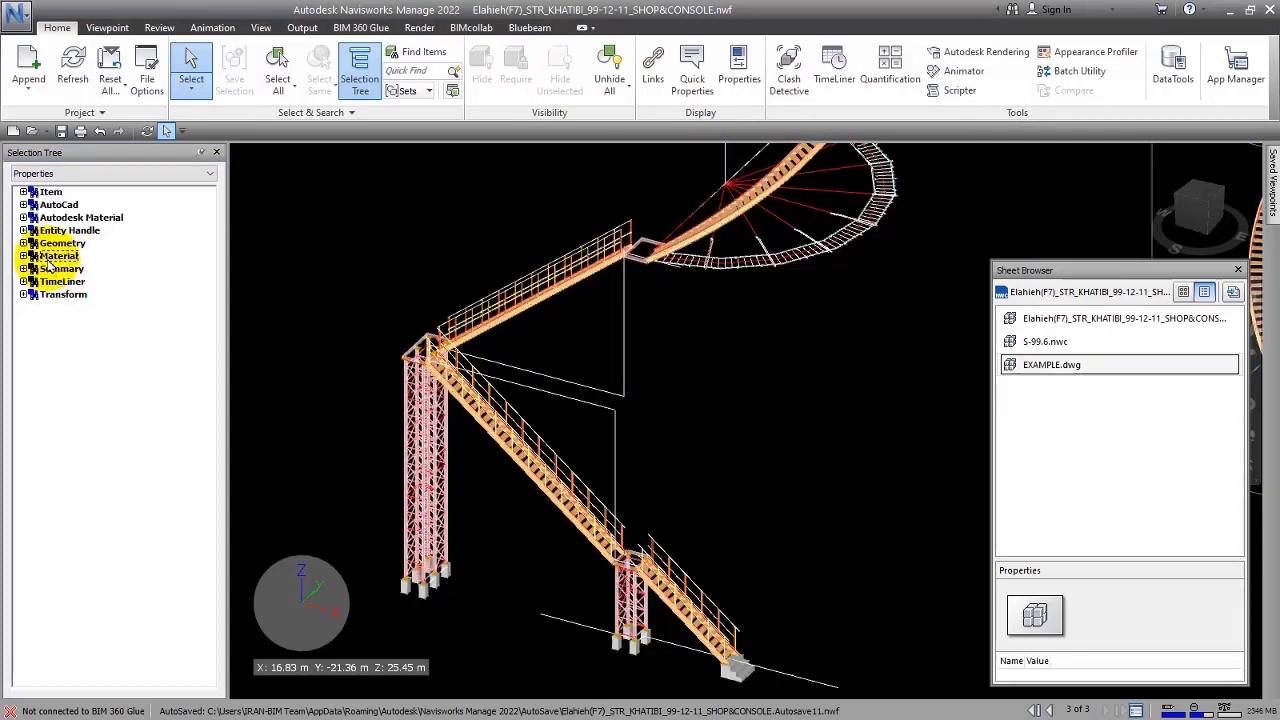
- Expand Material and select its Ambient.Blue, Name, Specular.Red and Transparency properties
{"action": "left_click", "coordinate": [23, 256]}
{"action": "left_click", "coordinate": [73, 269]}
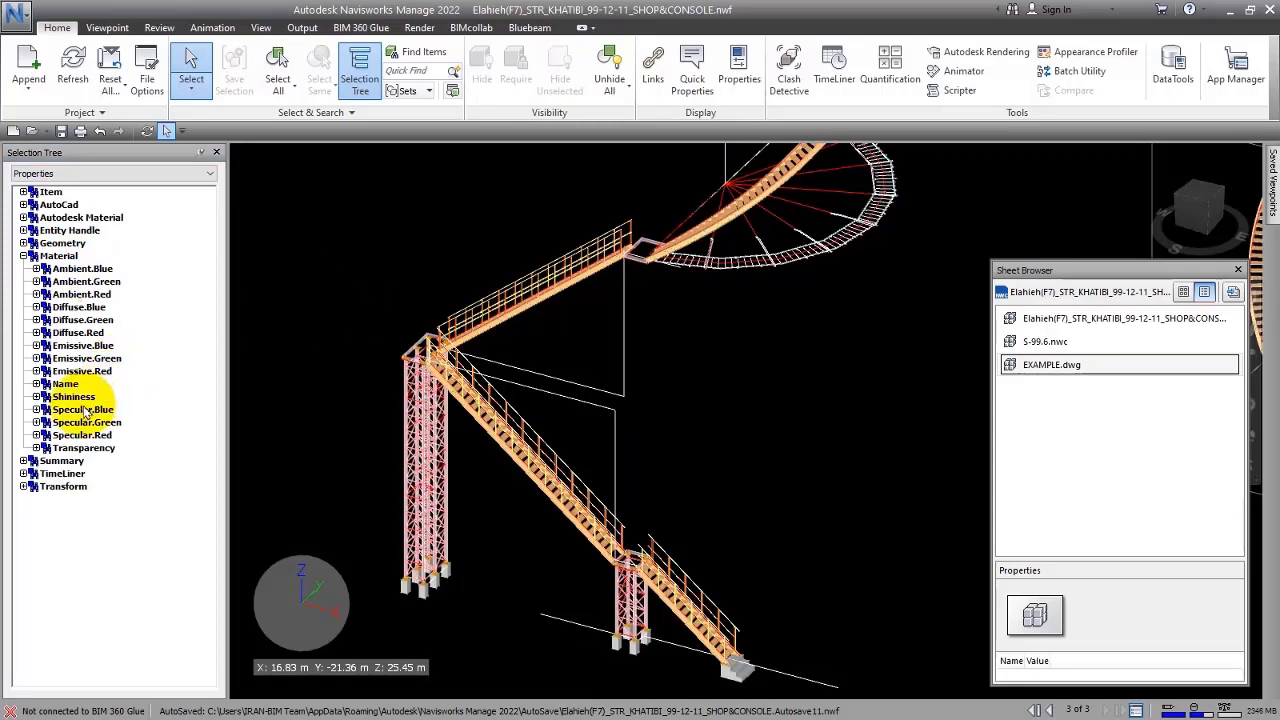
{"action": "left_click", "coordinate": [64, 385]}
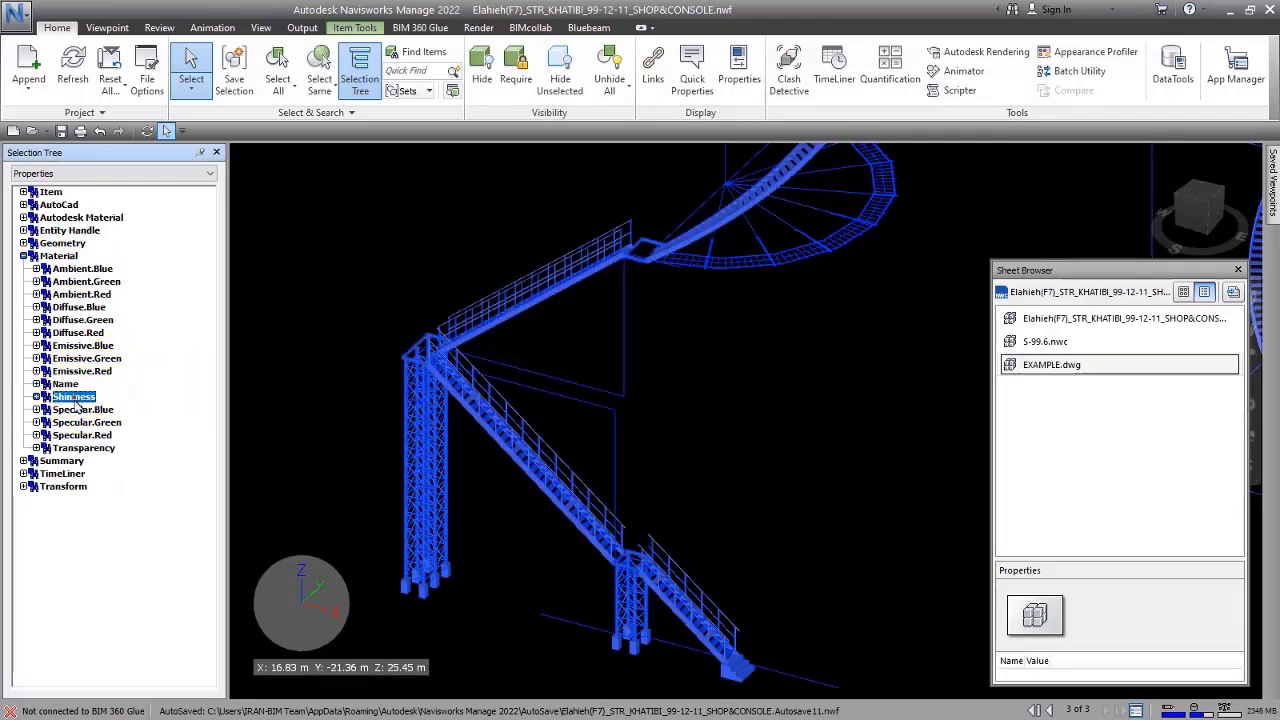
{"action": "left_click", "coordinate": [276, 416]}
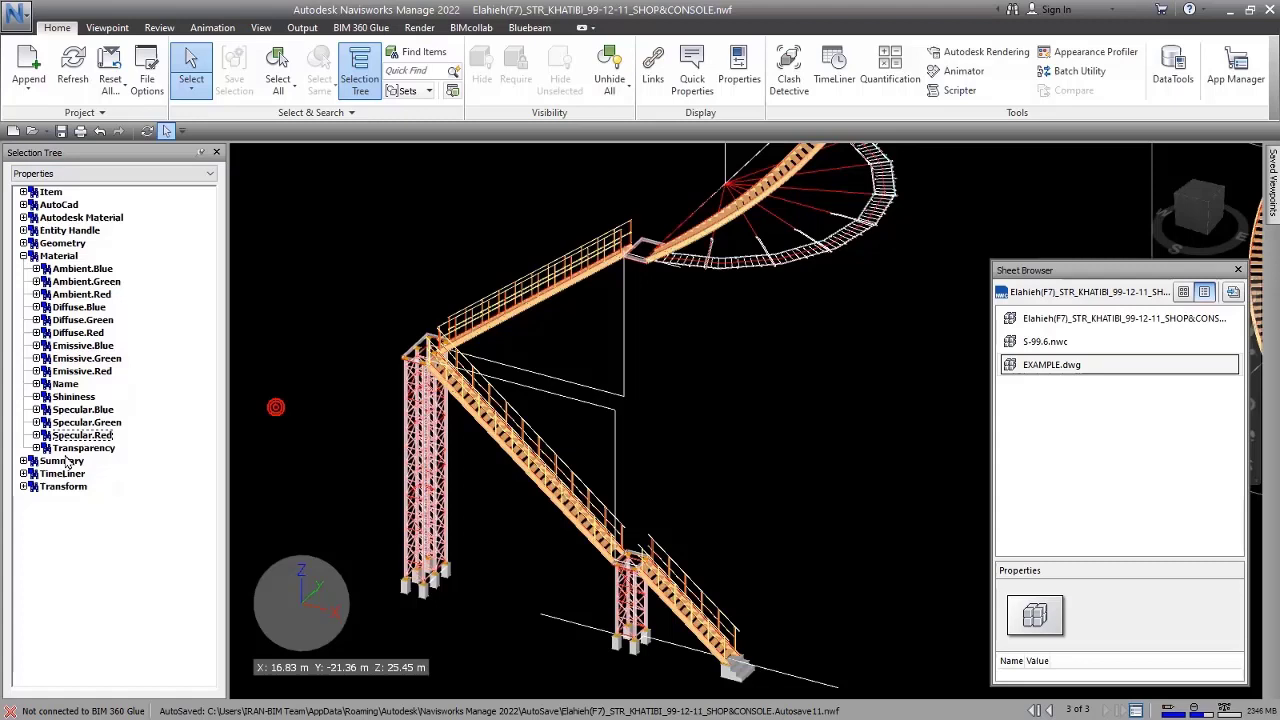
{"action": "left_click", "coordinate": [76, 450]}
{"action": "left_click", "coordinate": [63, 372]}
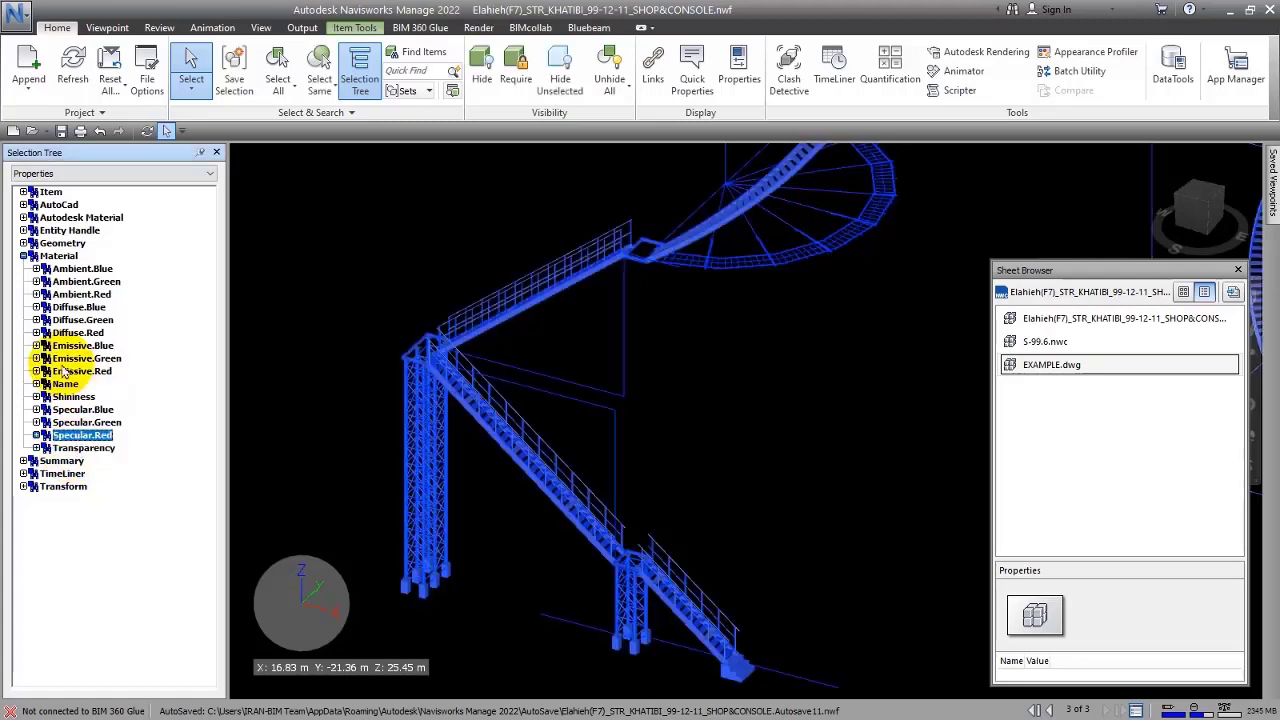
- Select objects by Diffuse.Red values 0.00, 0.75 and 1.00, then reopen the main structural sheet
{"action": "left_click", "coordinate": [36, 345]}
{"action": "left_click", "coordinate": [36, 345]}
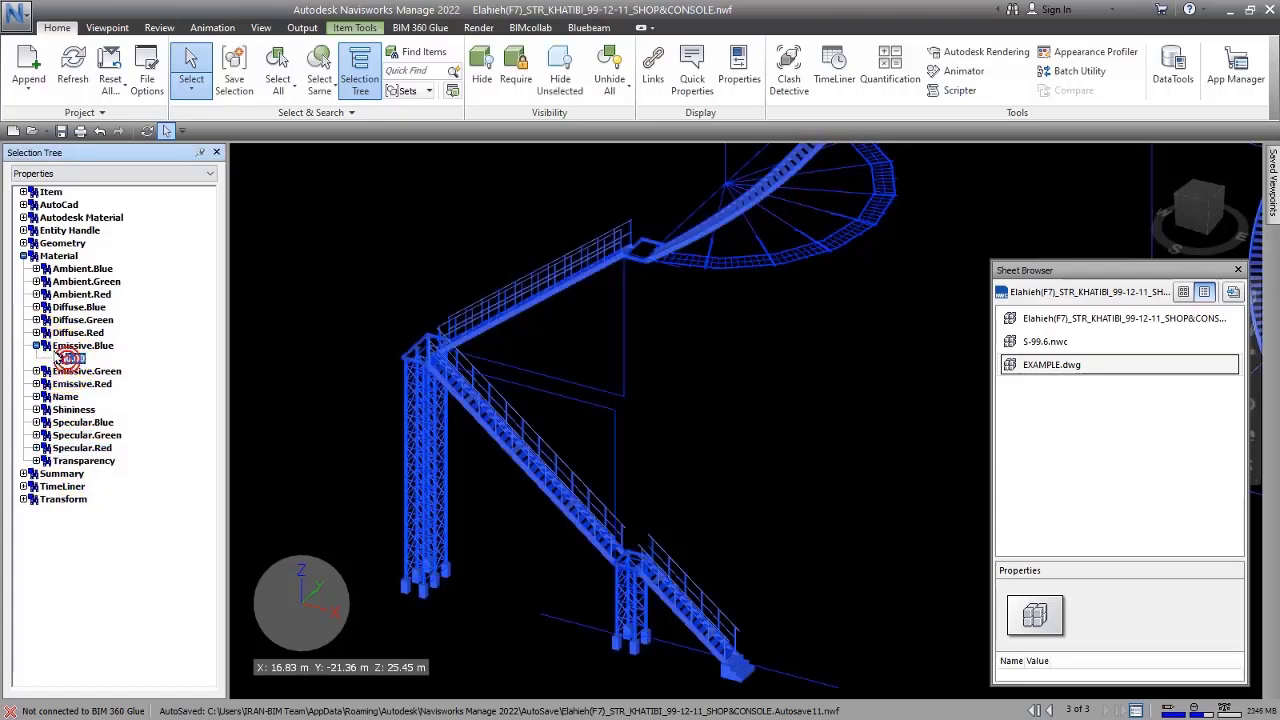
{"action": "left_click", "coordinate": [70, 354]}
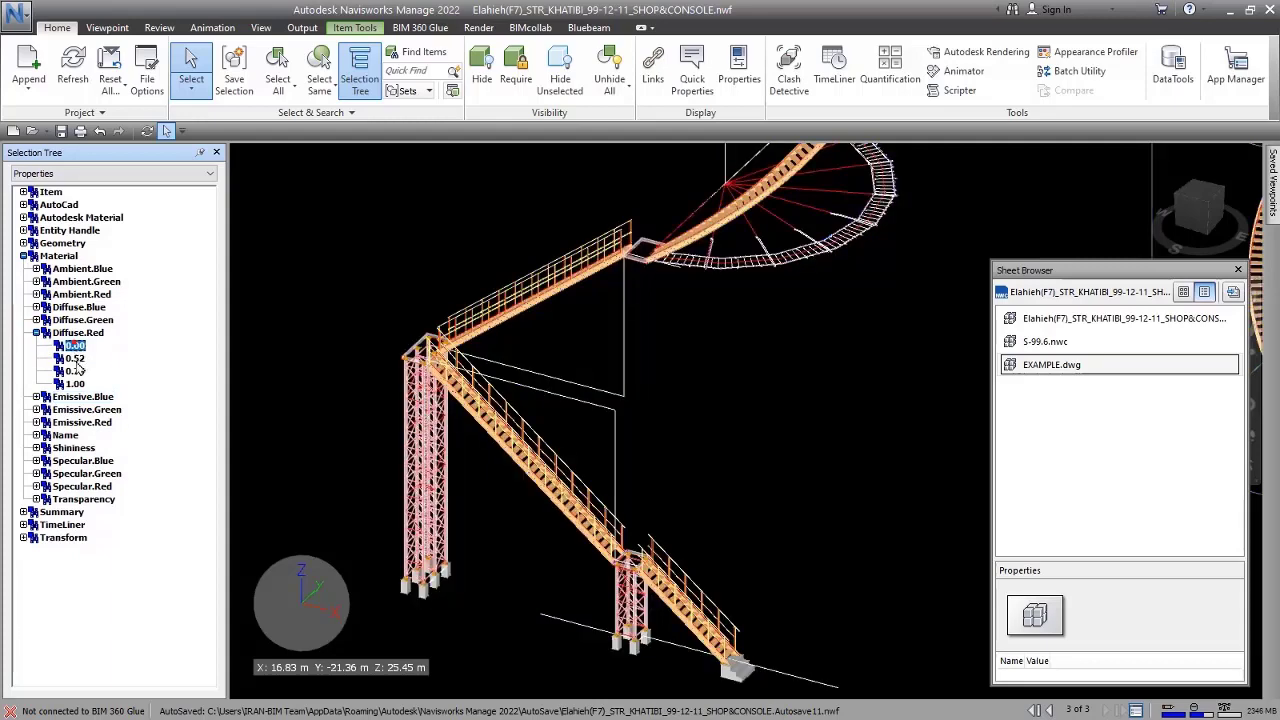
{"action": "left_click", "coordinate": [77, 371]}
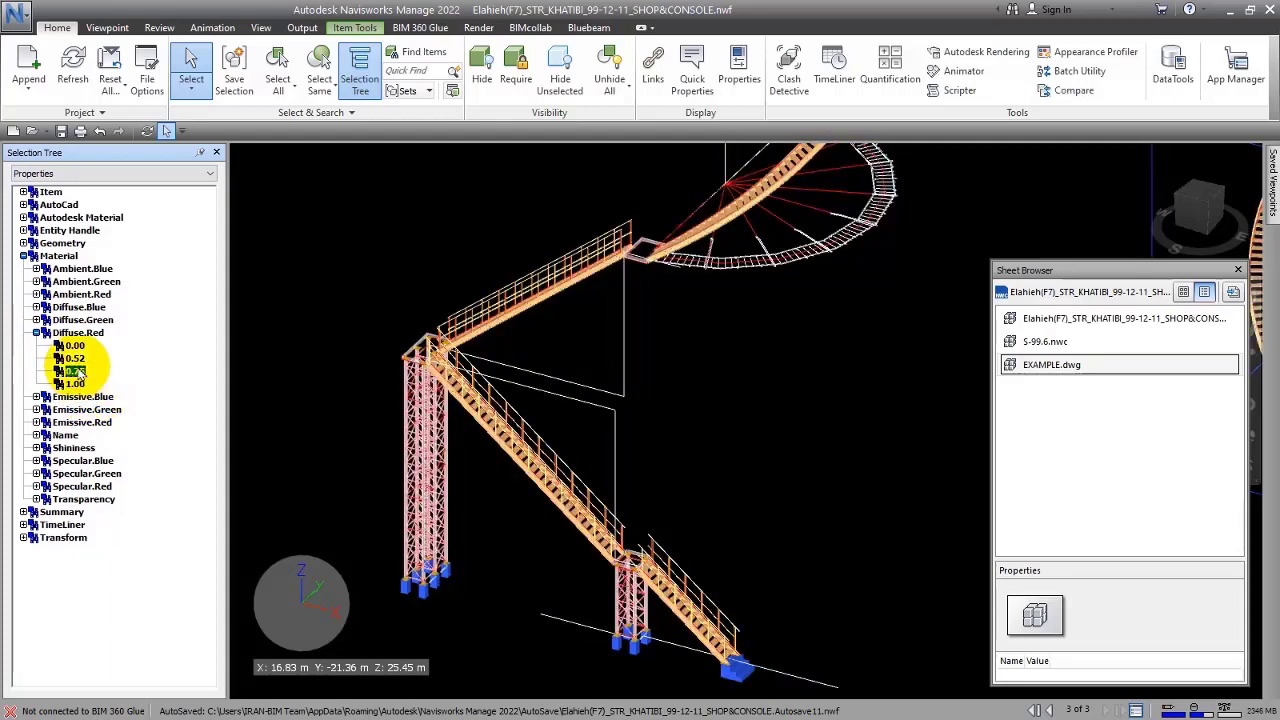
{"action": "left_click", "coordinate": [76, 333]}
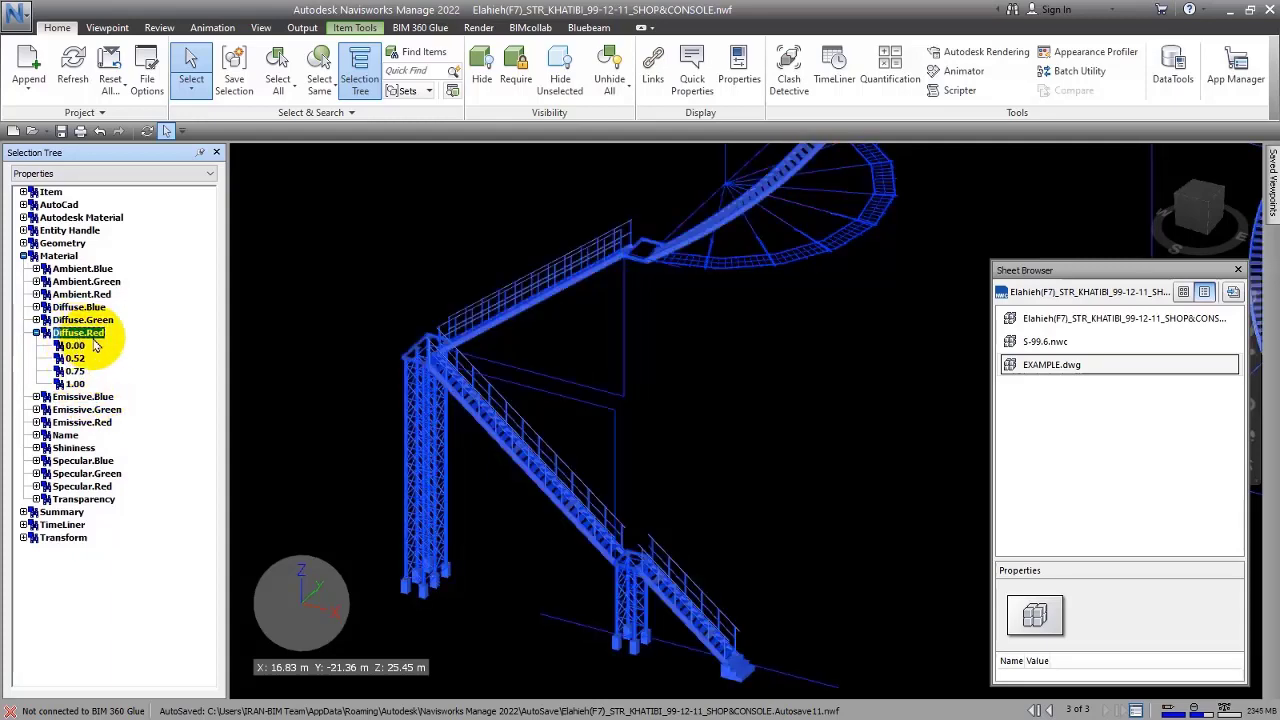
{"action": "key", "text": "Down"}
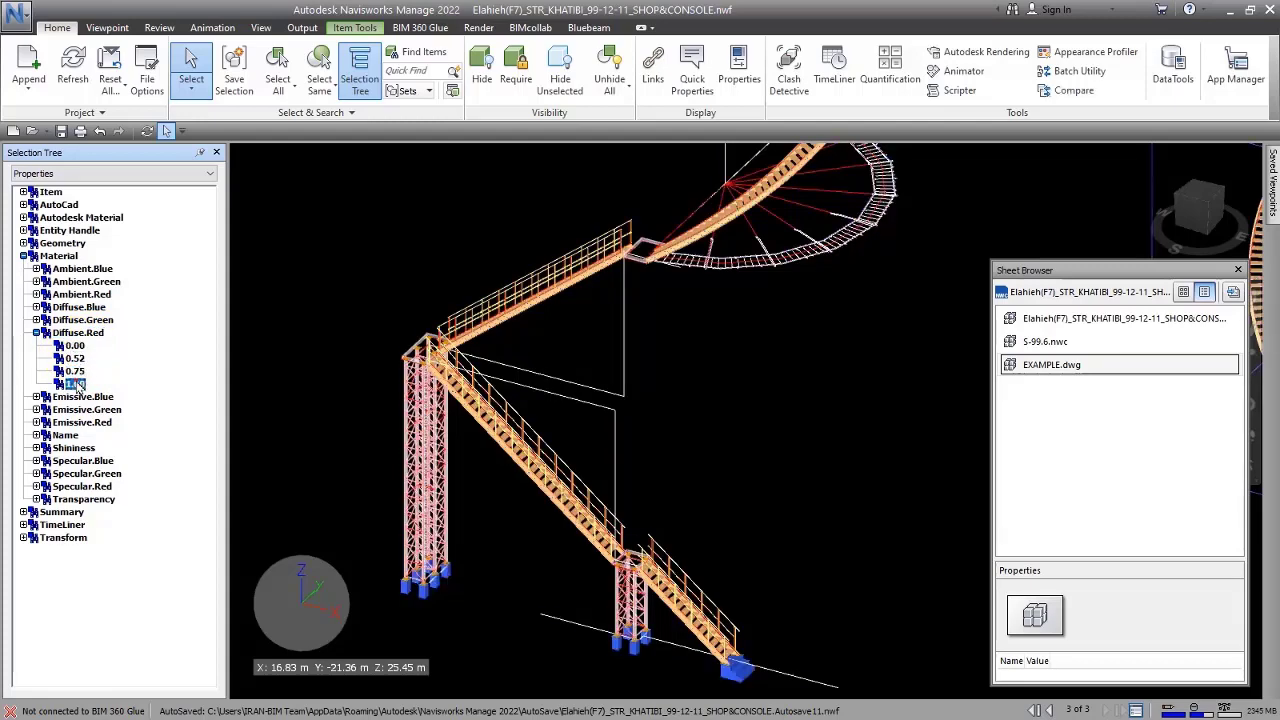
{"action": "left_click", "coordinate": [76, 333]}
{"action": "double_click", "coordinate": [72, 257]}
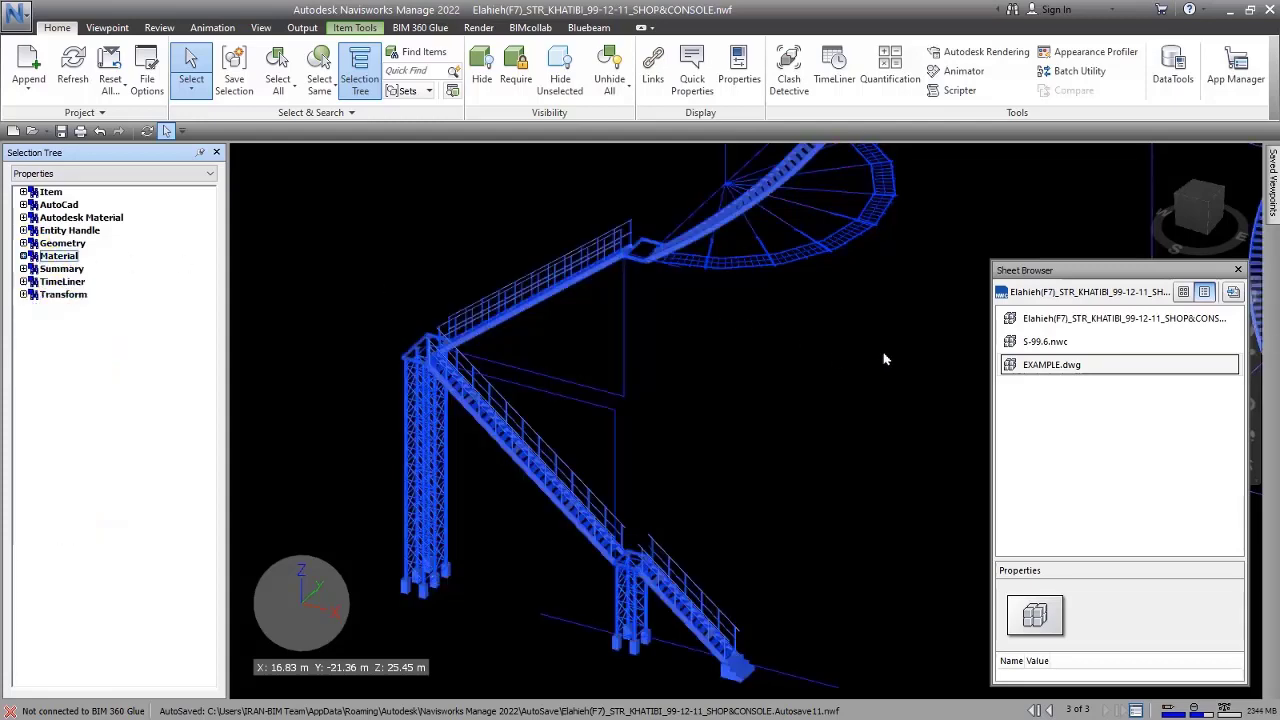
{"action": "double_click", "coordinate": [1058, 318]}
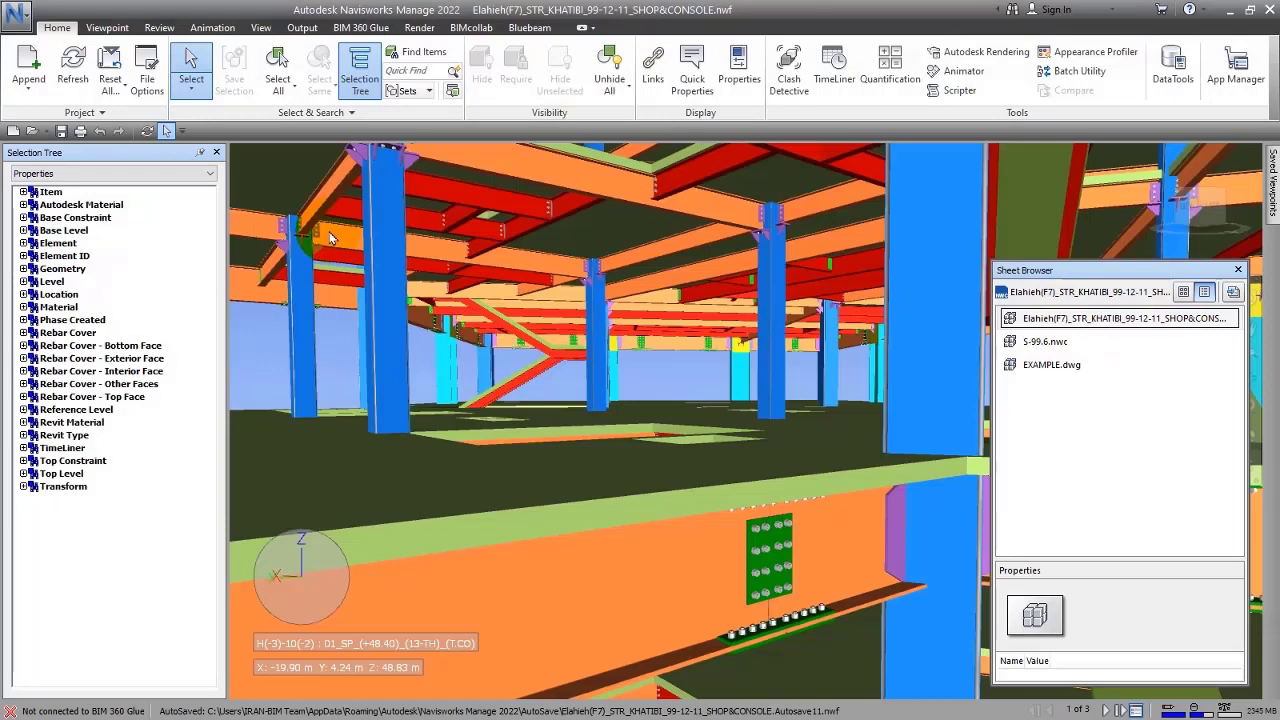
- Select Revit Type items, then expand Top Level and its Structural property to show No
{"action": "left_click", "coordinate": [101, 207]}
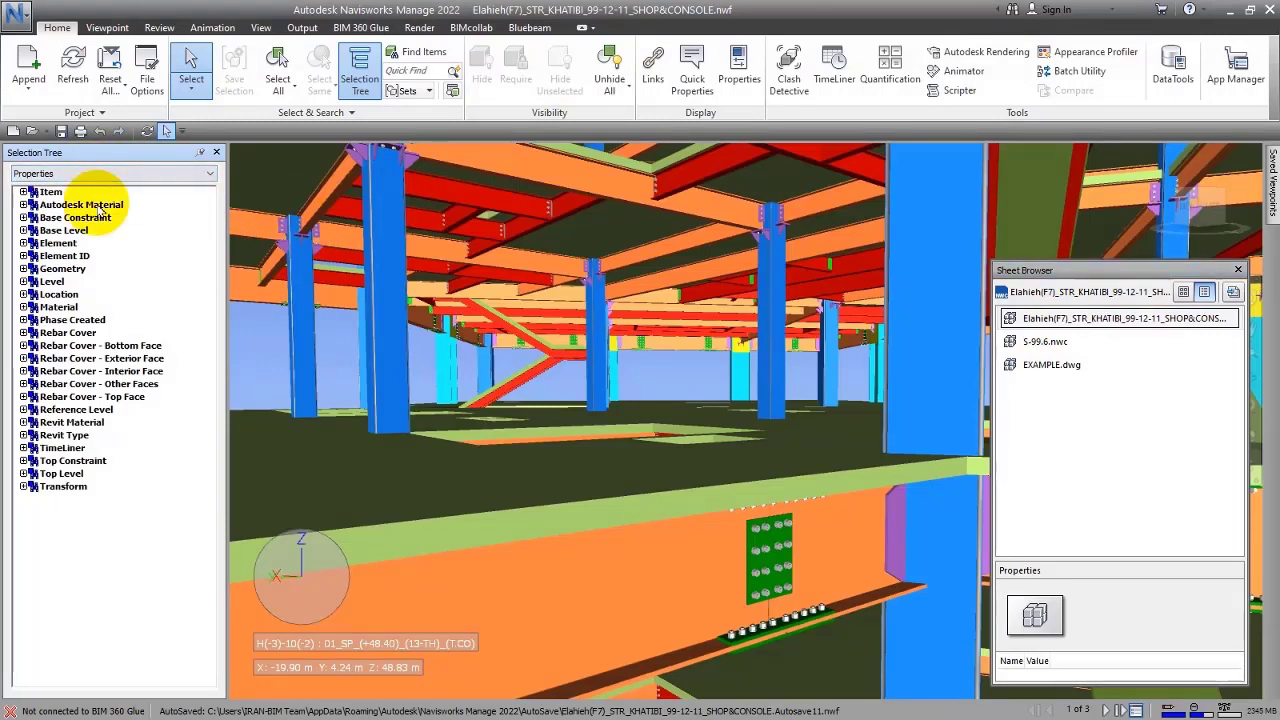
{"action": "left_click", "coordinate": [77, 436]}
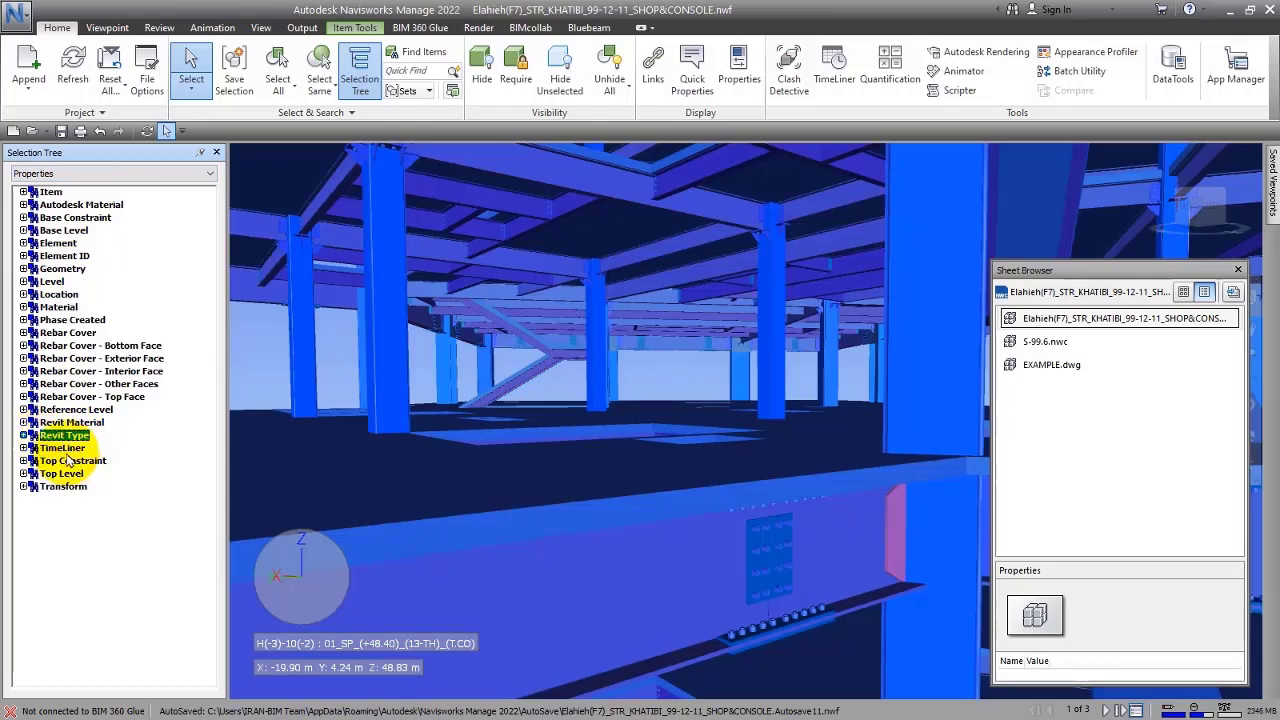
{"action": "left_click", "coordinate": [57, 475]}
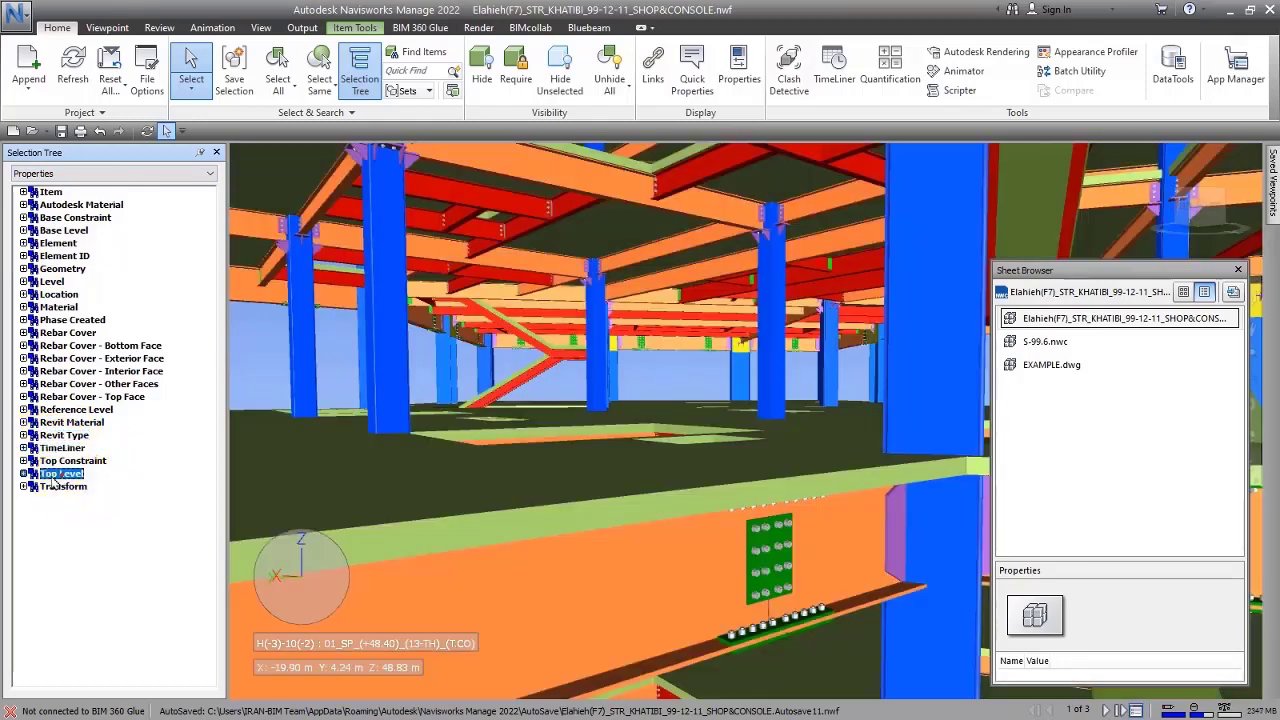
{"action": "left_click", "coordinate": [24, 474]}
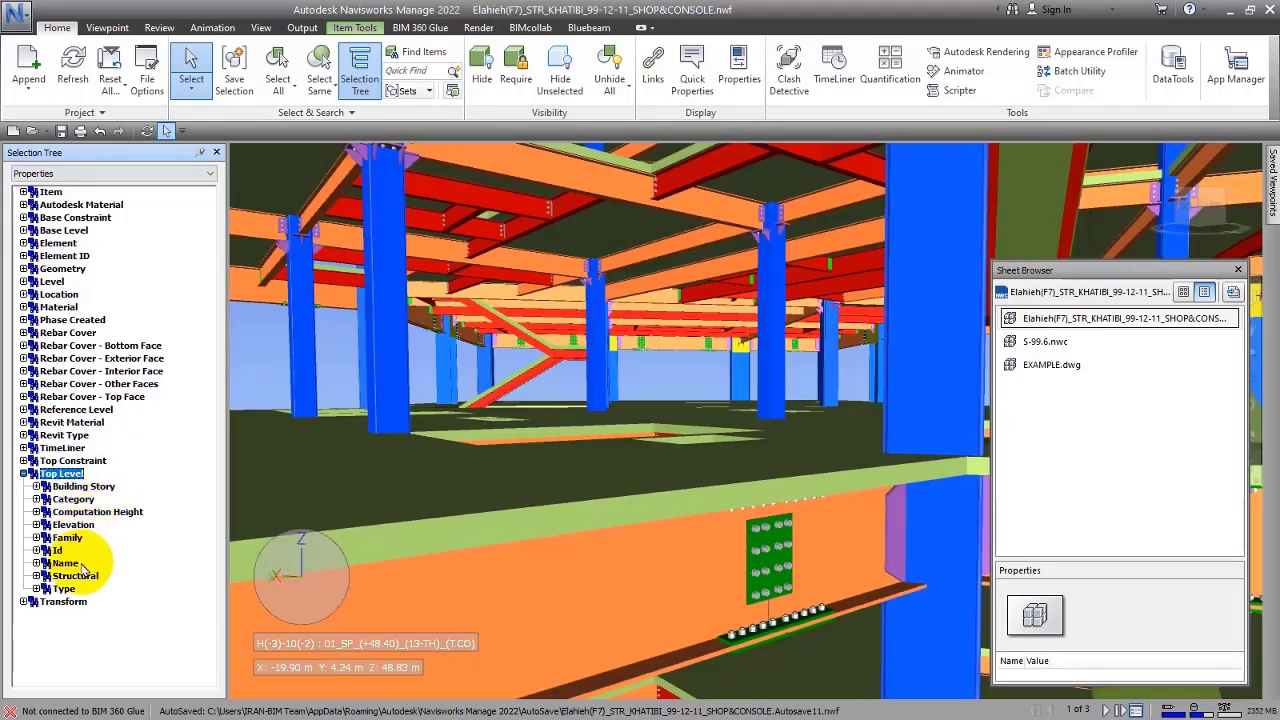
{"action": "left_click", "coordinate": [40, 577]}
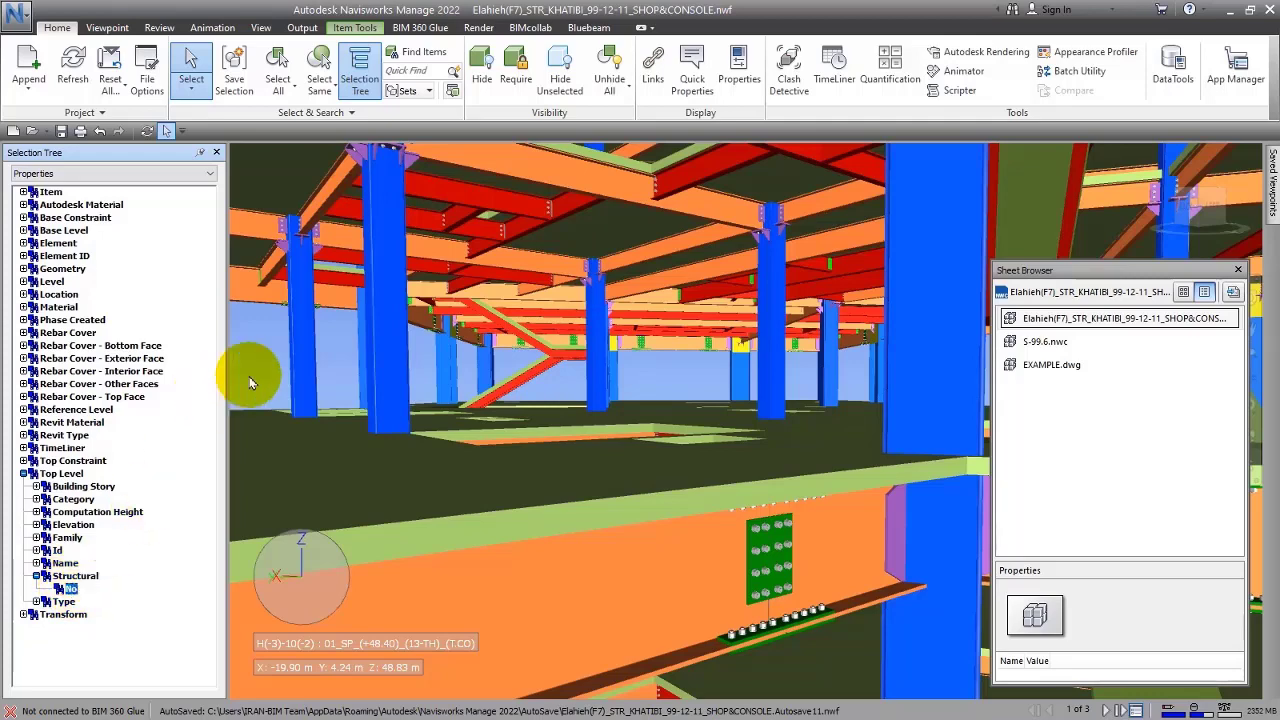
- Show the Properties panel and select the columns whose Top Level Structural value is No
{"action": "left_click", "coordinate": [736, 76]}
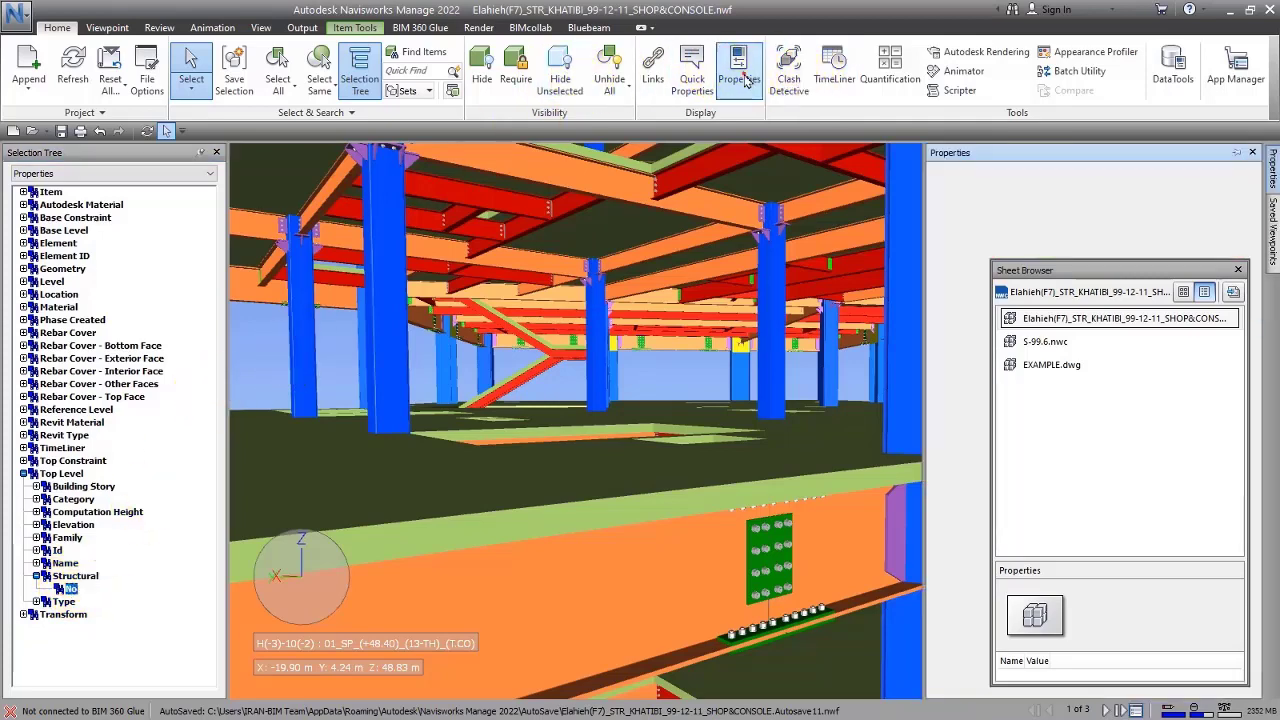
{"action": "left_click_drag", "start_coordinate": [1105, 270], "coordinate": [825, 251]}
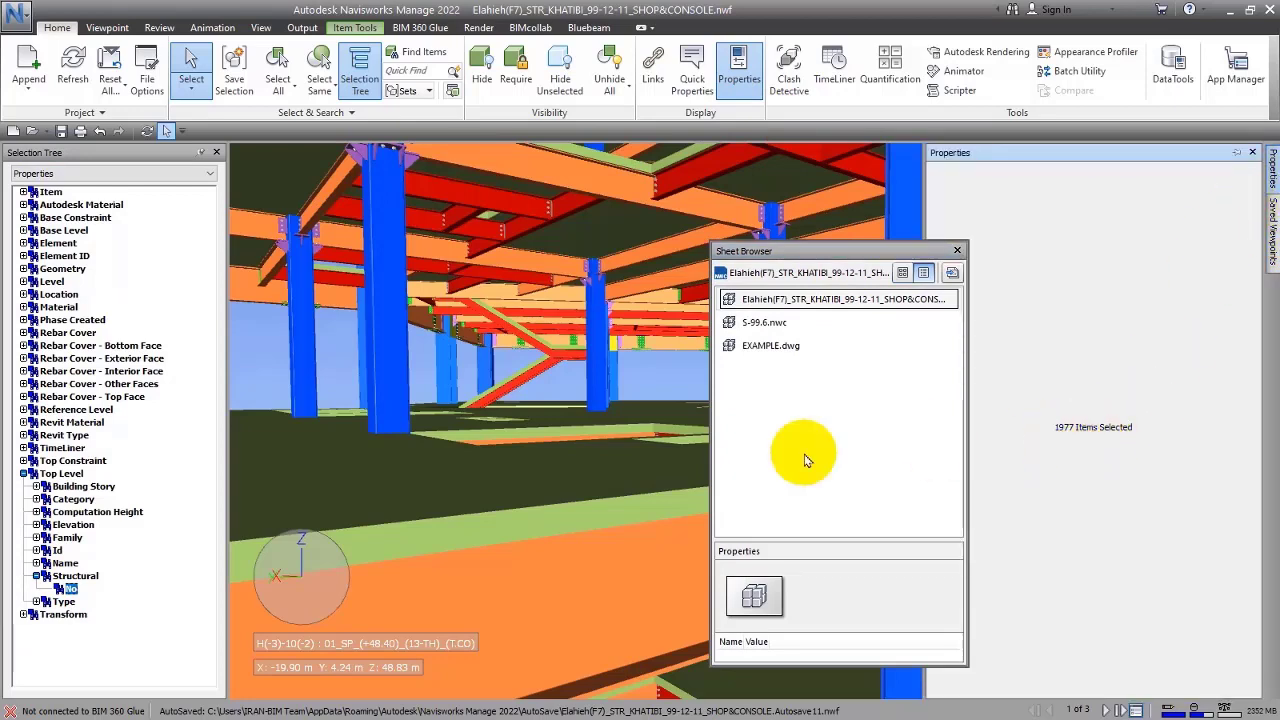
{"action": "left_click", "coordinate": [76, 577]}
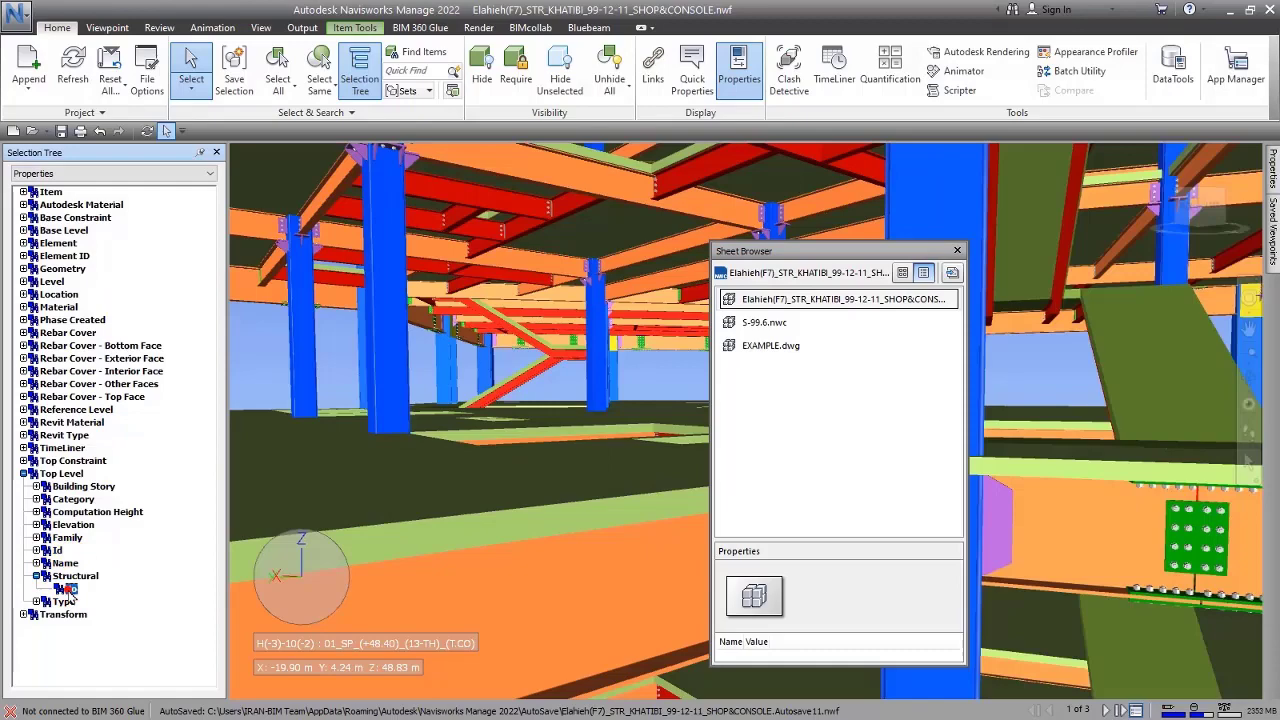
{"action": "left_click", "coordinate": [1197, 197]}
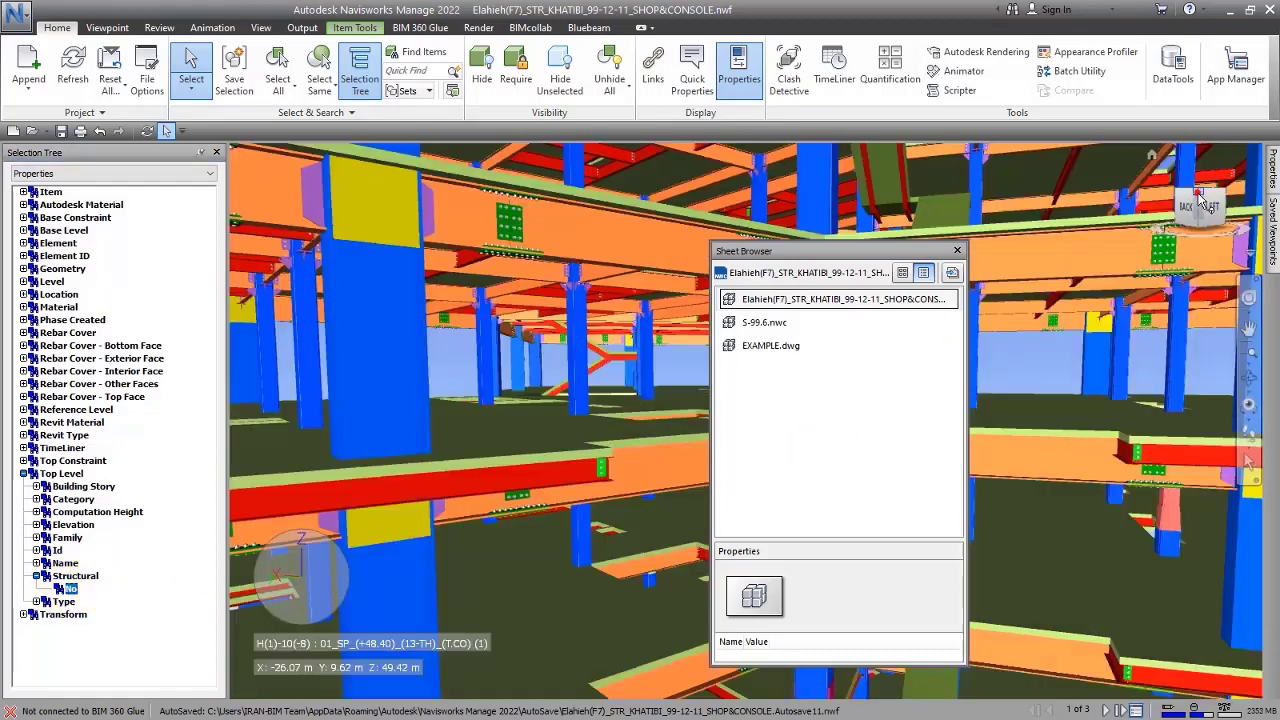
- Hide unselected elements, then orbit and zoom into the isolated columns' bolted connection
{"action": "left_click_drag", "start_coordinate": [828, 250], "coordinate": [1004, 274]}
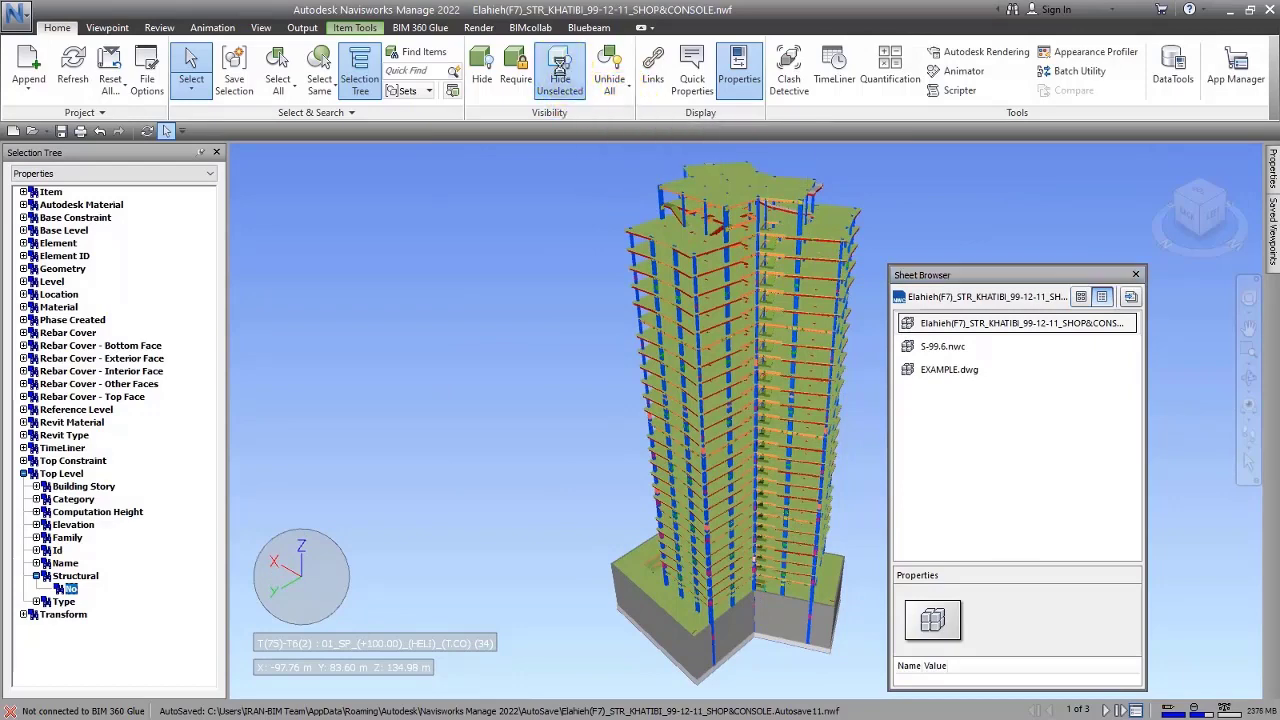
{"action": "left_click", "coordinate": [560, 80]}
{"action": "scroll", "coordinate": [700, 400], "scroll_direction": "up", "scroll_amount": 2}
{"action": "mouse_move", "coordinate": [750, 474]}
{"action": "middle_mouse_down", "text": "shift"}
{"action": "mouse_move", "coordinate": [783, 428]}
{"action": "mouse_move", "coordinate": [725, 522]}
{"action": "mouse_move", "coordinate": [694, 323]}
{"action": "middle_mouse_up", "text": "shift"}
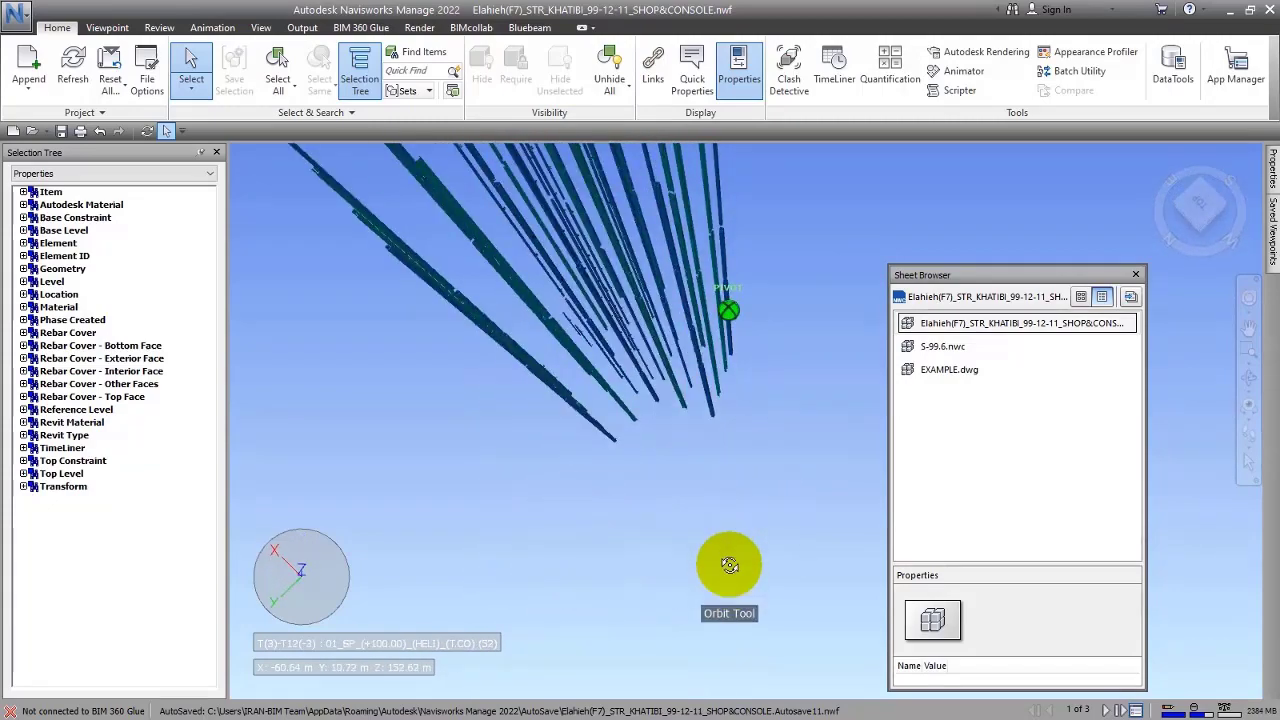
{"action": "scroll", "coordinate": [708, 265], "scroll_direction": "up", "scroll_amount": 2}
{"action": "scroll", "coordinate": [708, 265], "scroll_direction": "up", "scroll_amount": 2}
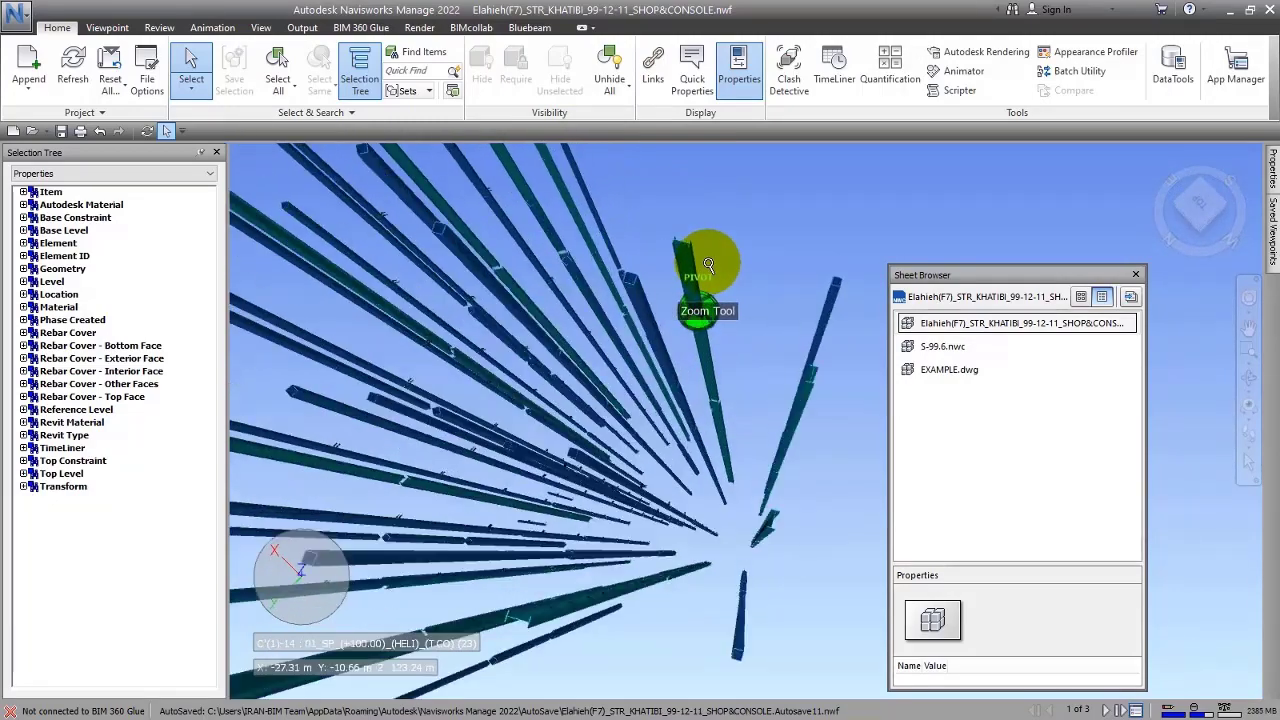
{"action": "scroll", "coordinate": [710, 280], "scroll_direction": "up", "scroll_amount": 2}
{"action": "scroll", "coordinate": [715, 300], "scroll_direction": "up", "scroll_amount": 2}
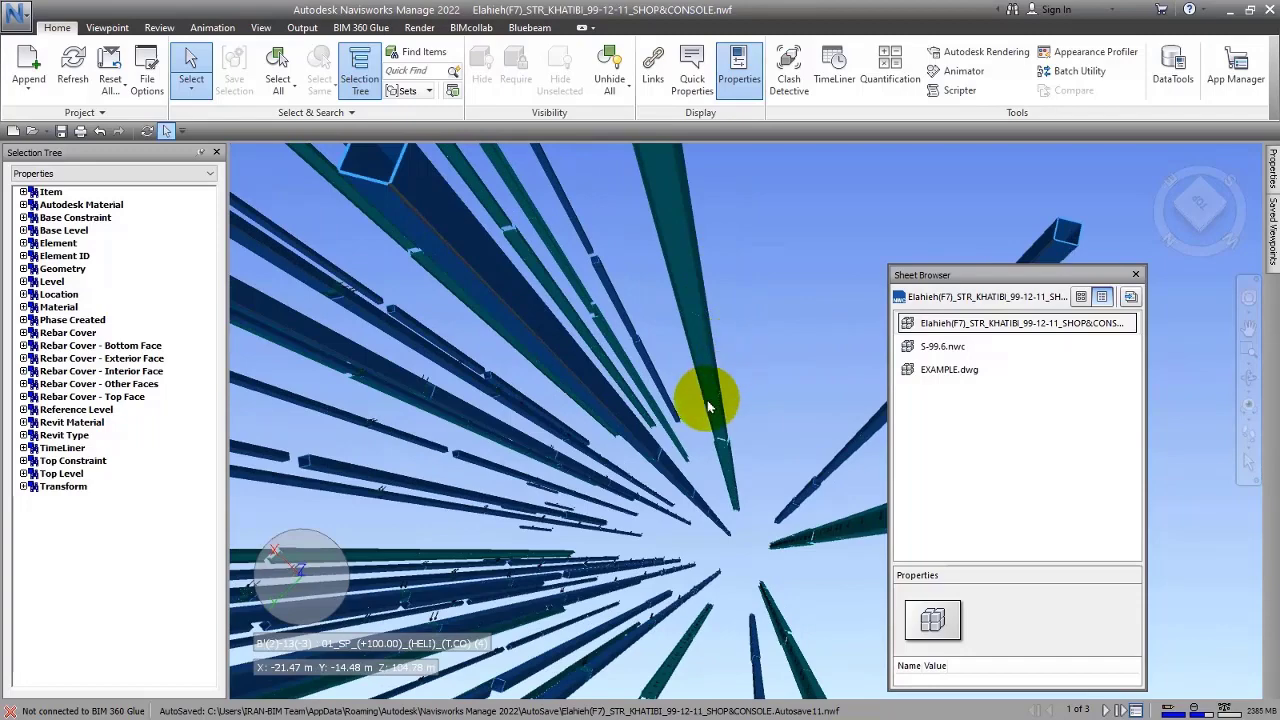
{"action": "scroll", "coordinate": [708, 334], "scroll_direction": "up", "scroll_amount": 2}
{"action": "scroll", "coordinate": [708, 334], "scroll_direction": "up", "scroll_amount": 2}
{"action": "scroll", "coordinate": [632, 155], "scroll_direction": "up", "scroll_amount": 2}
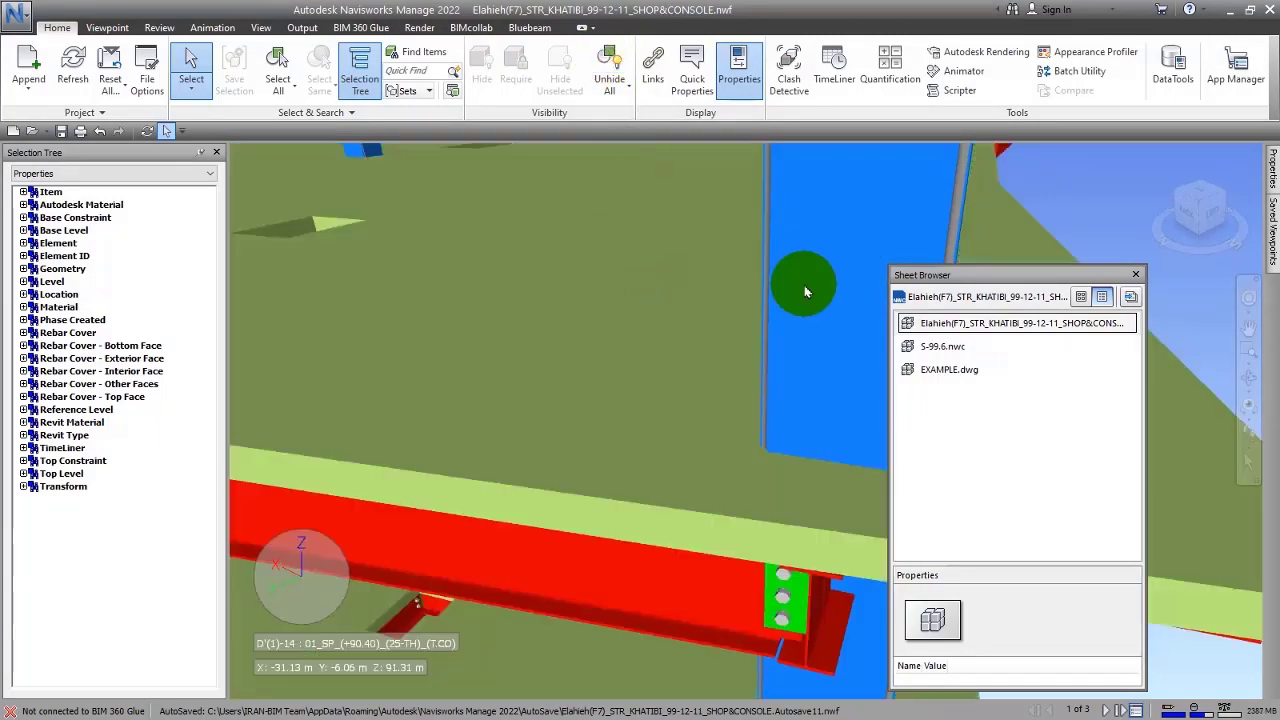
- Open S-99.6.nwc, orbit the concrete frame, and select then clear the TimeLiner items
{"action": "left_click", "coordinate": [60, 173]}
{"action": "left_click", "coordinate": [915, 258]}
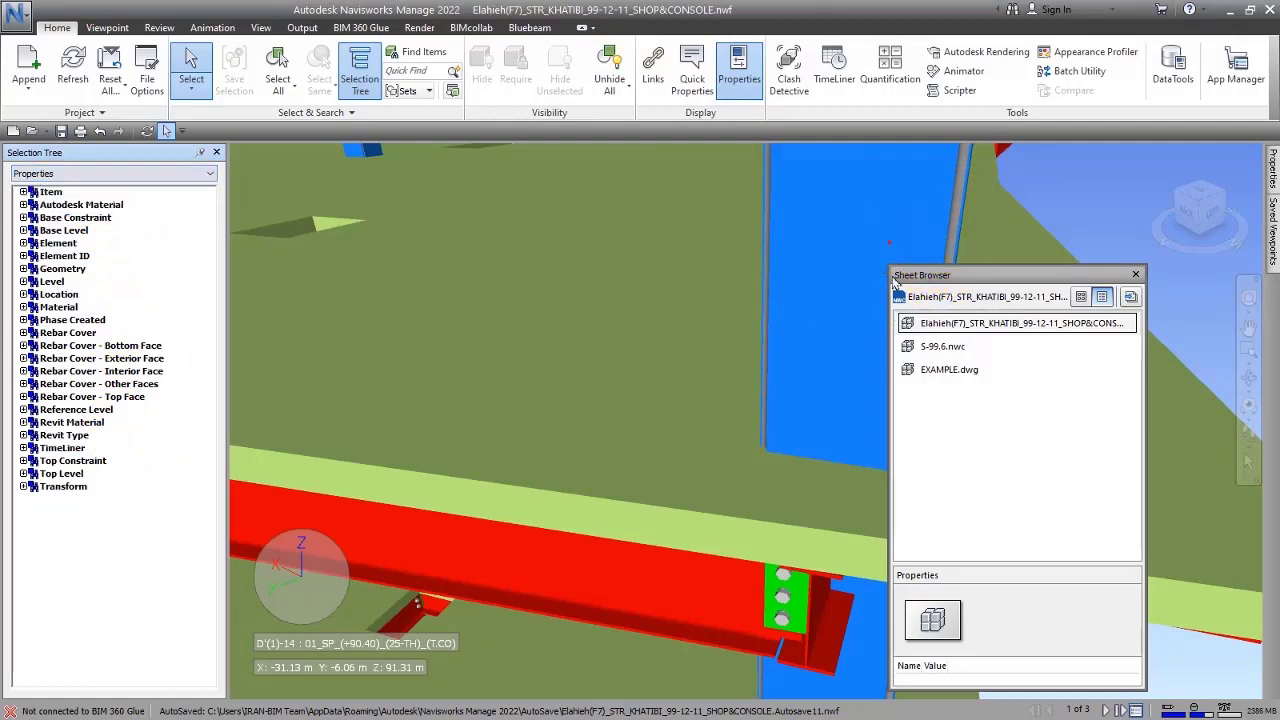
{"action": "double_click", "coordinate": [943, 348]}
{"action": "middle_click_drag", "start_coordinate": [586, 371], "coordinate": [447, 353], "text": "shift"}
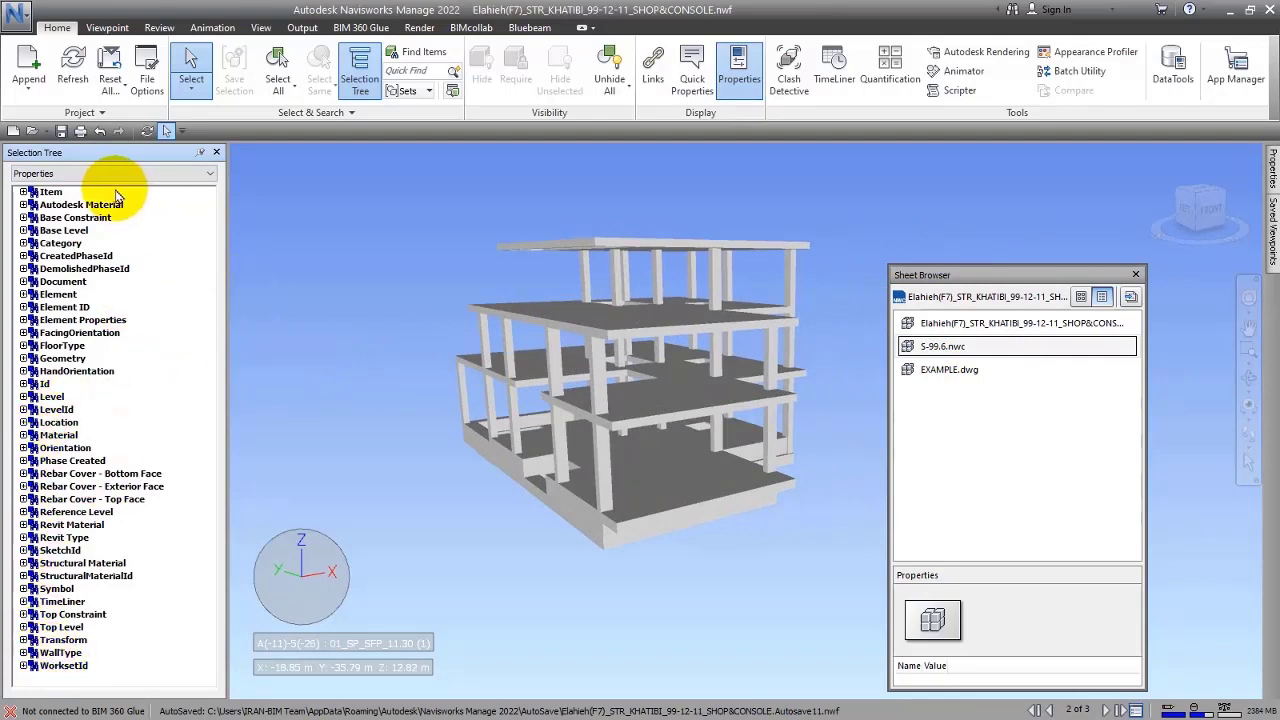
{"action": "left_click", "coordinate": [60, 602]}
{"action": "left_click", "coordinate": [168, 595]}
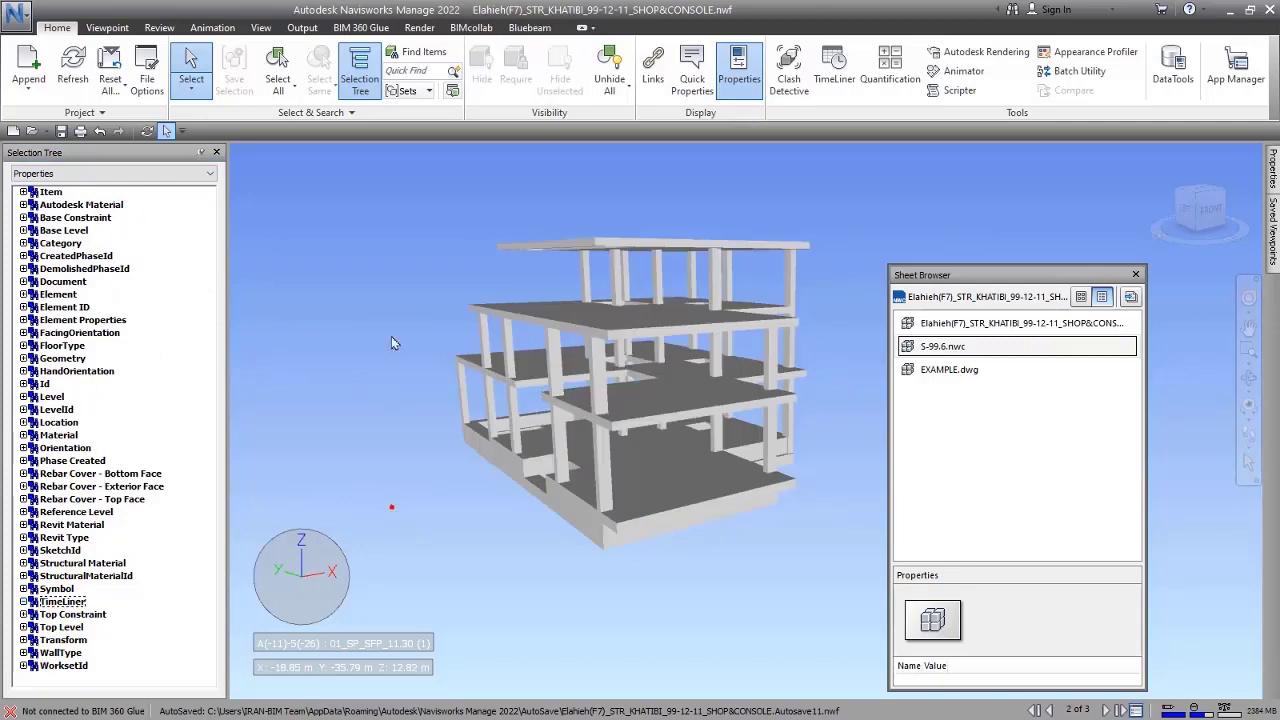
- Open TimeLiner, switch the tree to Compact mode, and browse levels FON1, GF2 and FFP
{"action": "left_click", "coordinate": [828, 85]}
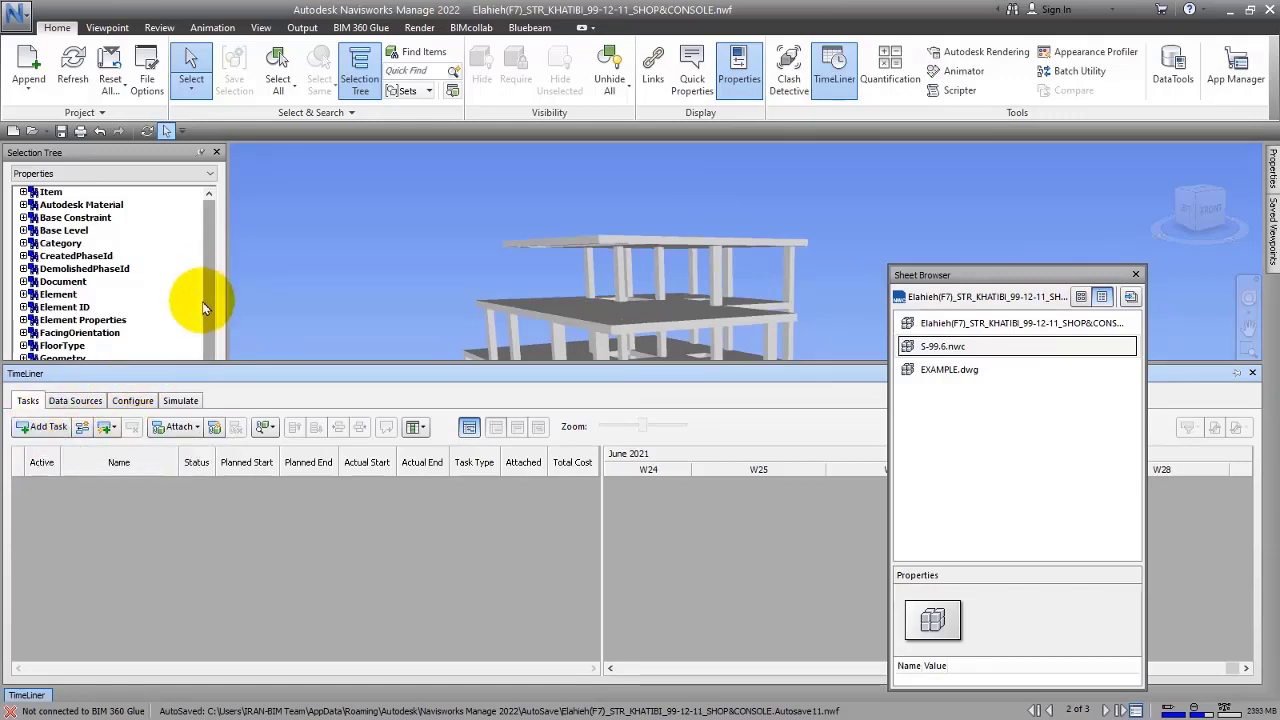
{"action": "left_click", "coordinate": [178, 174]}
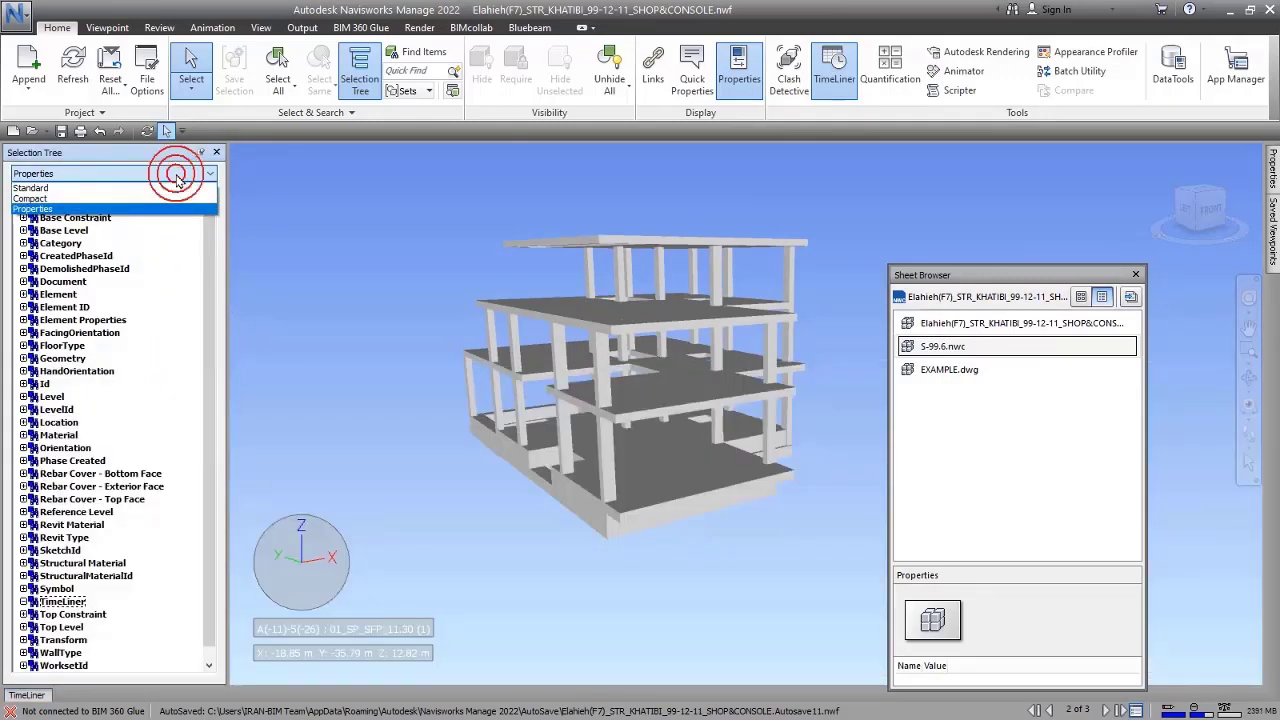
{"action": "left_click", "coordinate": [30, 198]}
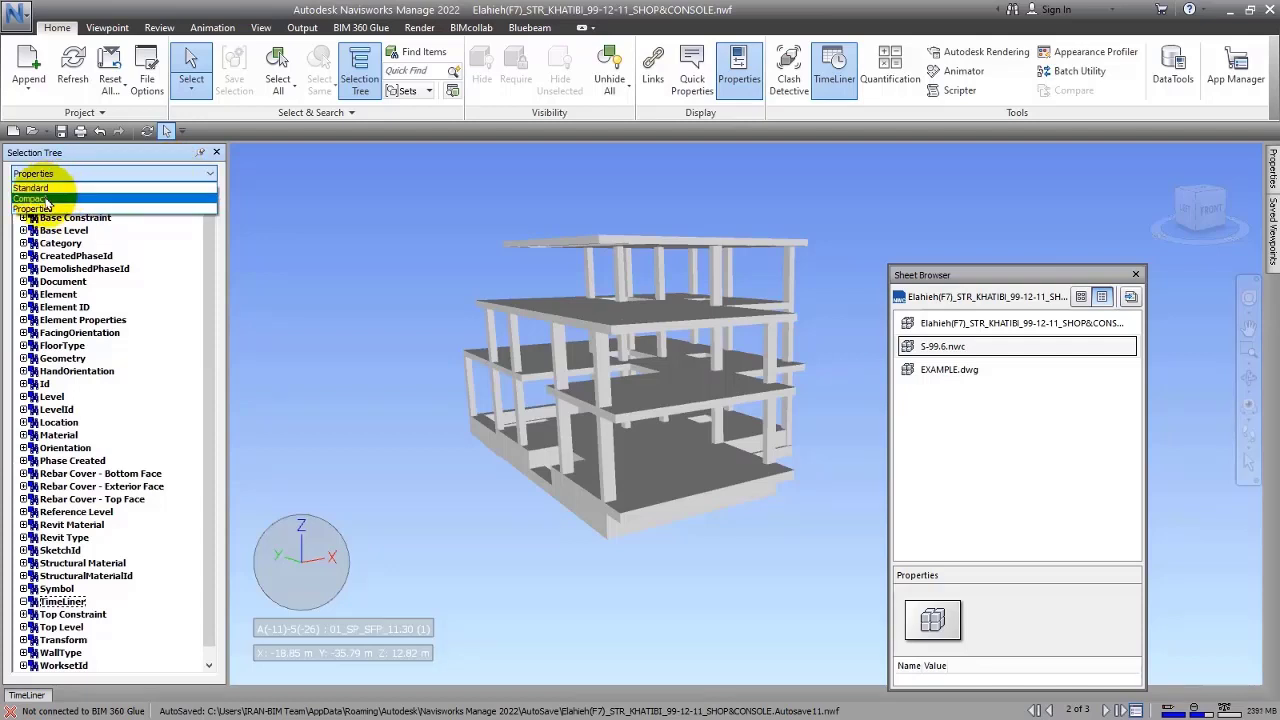
{"action": "left_click", "coordinate": [23, 191]}
{"action": "left_click", "coordinate": [93, 205]}
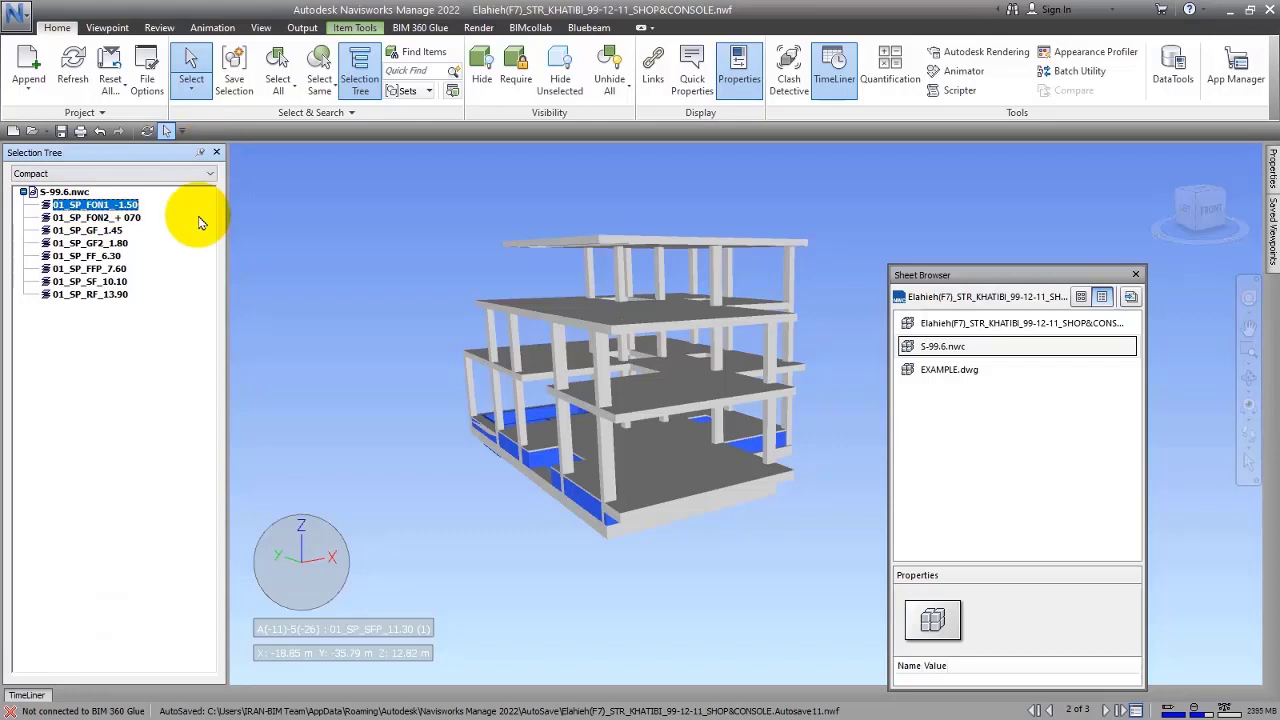
{"action": "left_click", "coordinate": [96, 217]}
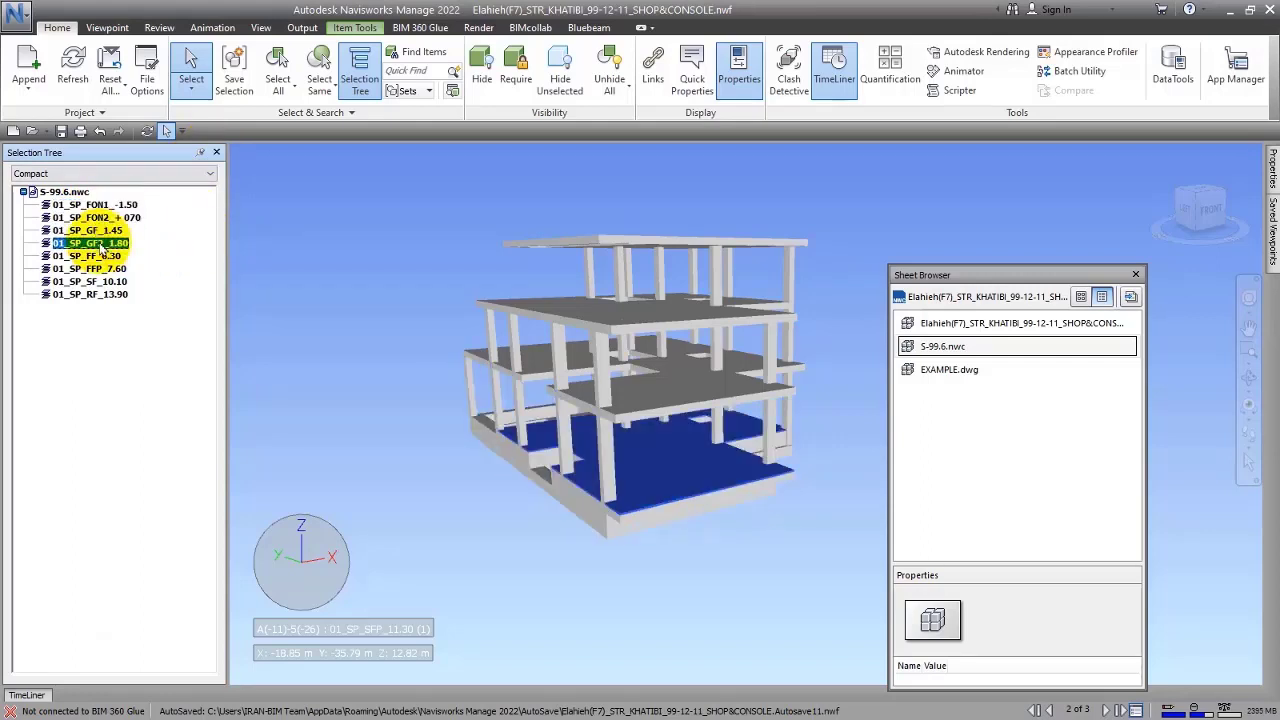
{"action": "left_click", "coordinate": [87, 256]}
{"action": "left_click", "coordinate": [95, 305]}
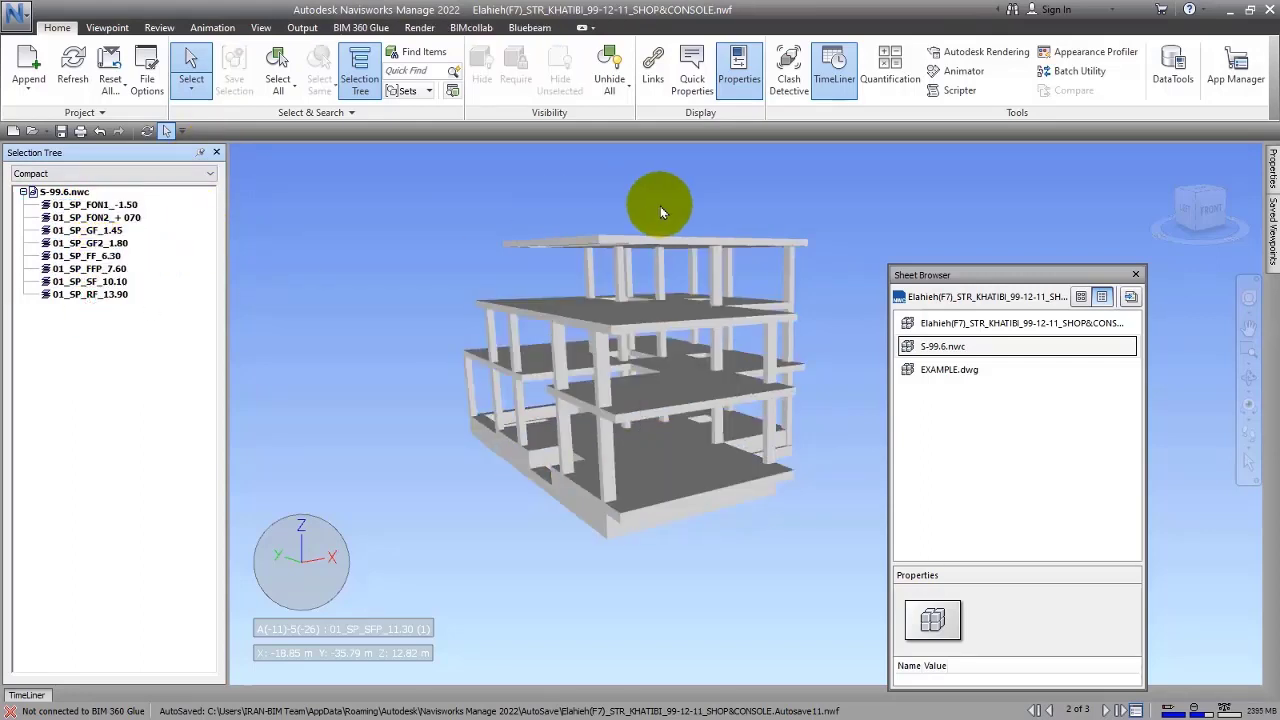
- Reopen TimeLiner, close the sheet list, add tasks up to eight, and select them all
{"action": "left_click", "coordinate": [27, 695]}
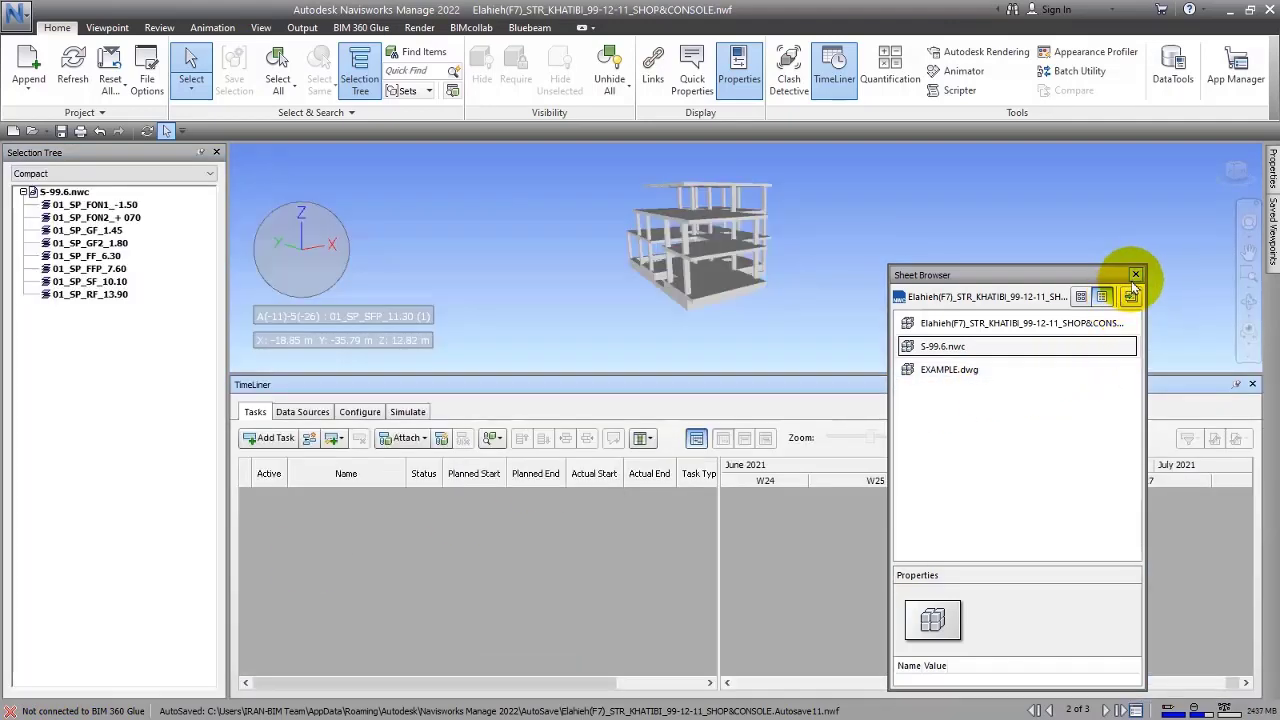
{"action": "left_click", "coordinate": [1135, 275]}
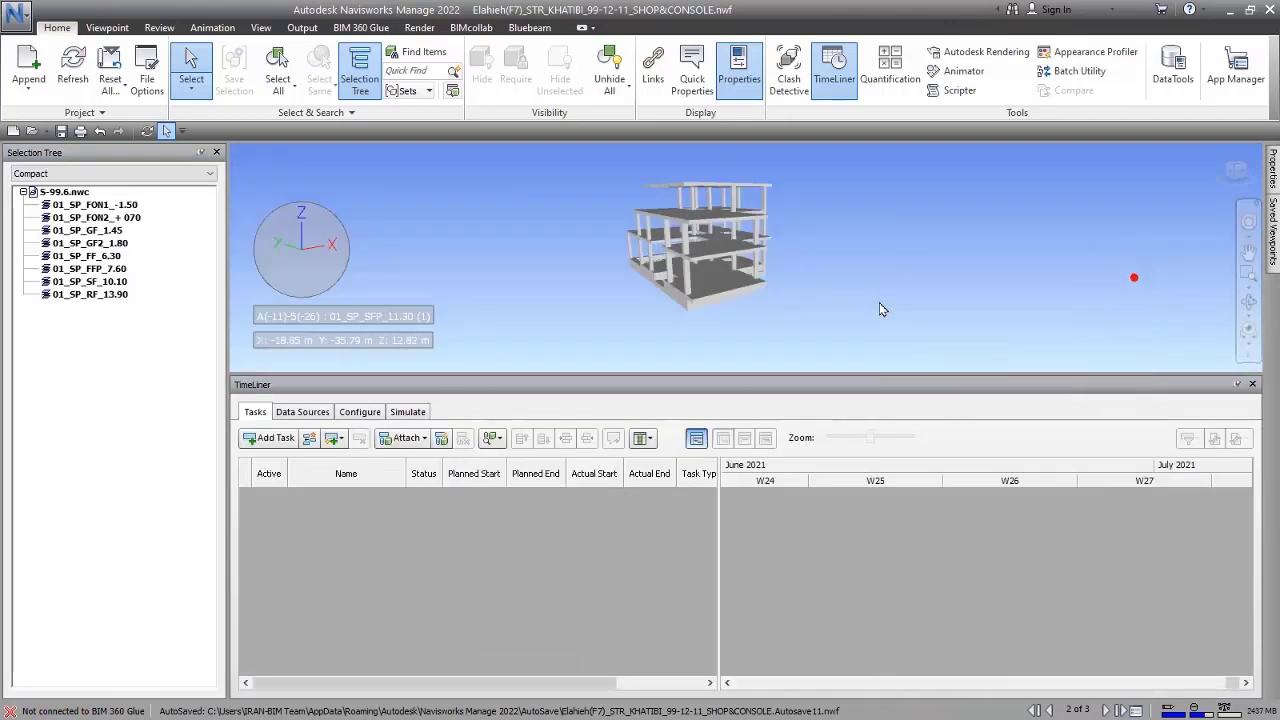
{"action": "left_click", "coordinate": [278, 440]}
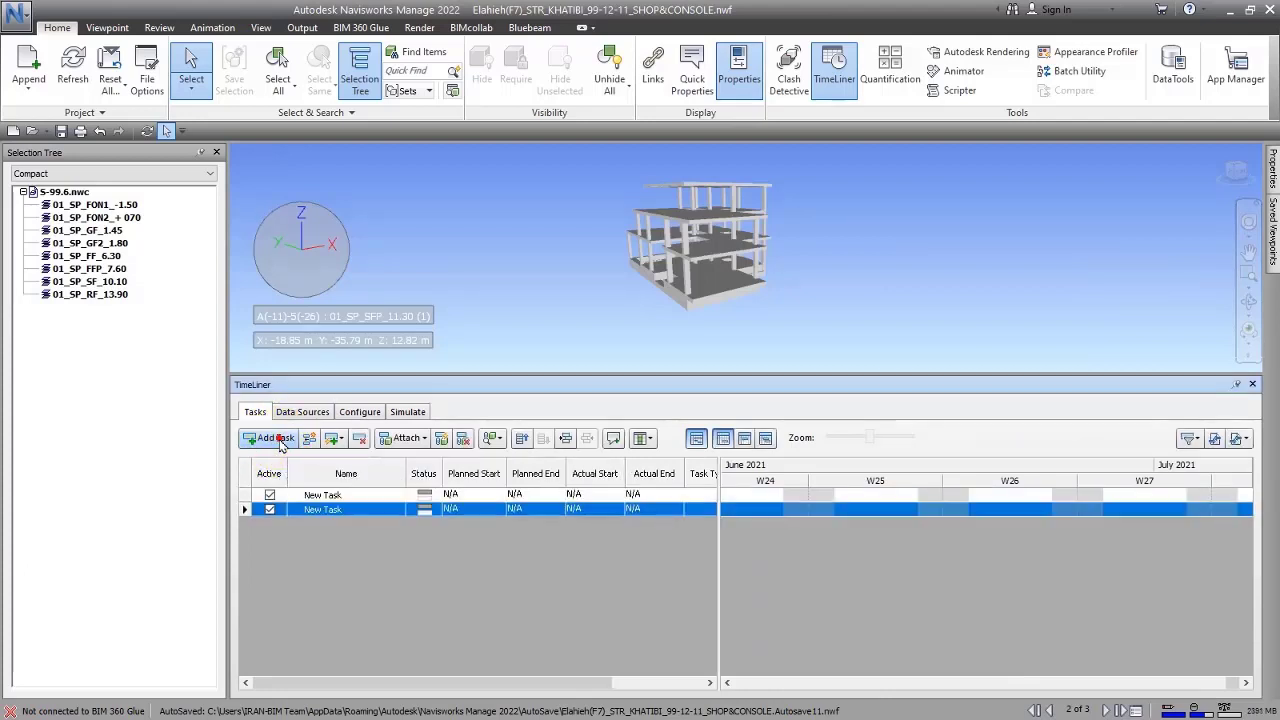
{"action": "left_click", "coordinate": [280, 442]}
{"action": "left_click", "coordinate": [280, 442]}
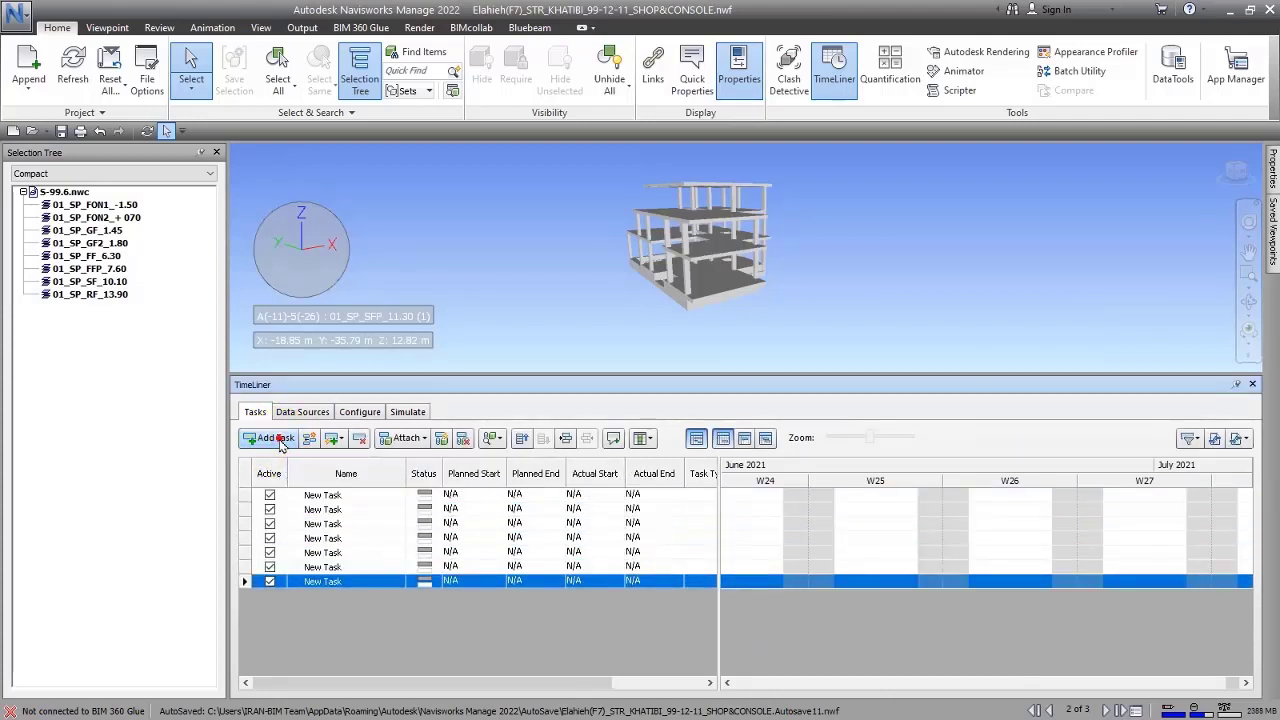
{"action": "left_click", "coordinate": [280, 442]}
{"action": "left_click", "coordinate": [283, 495]}
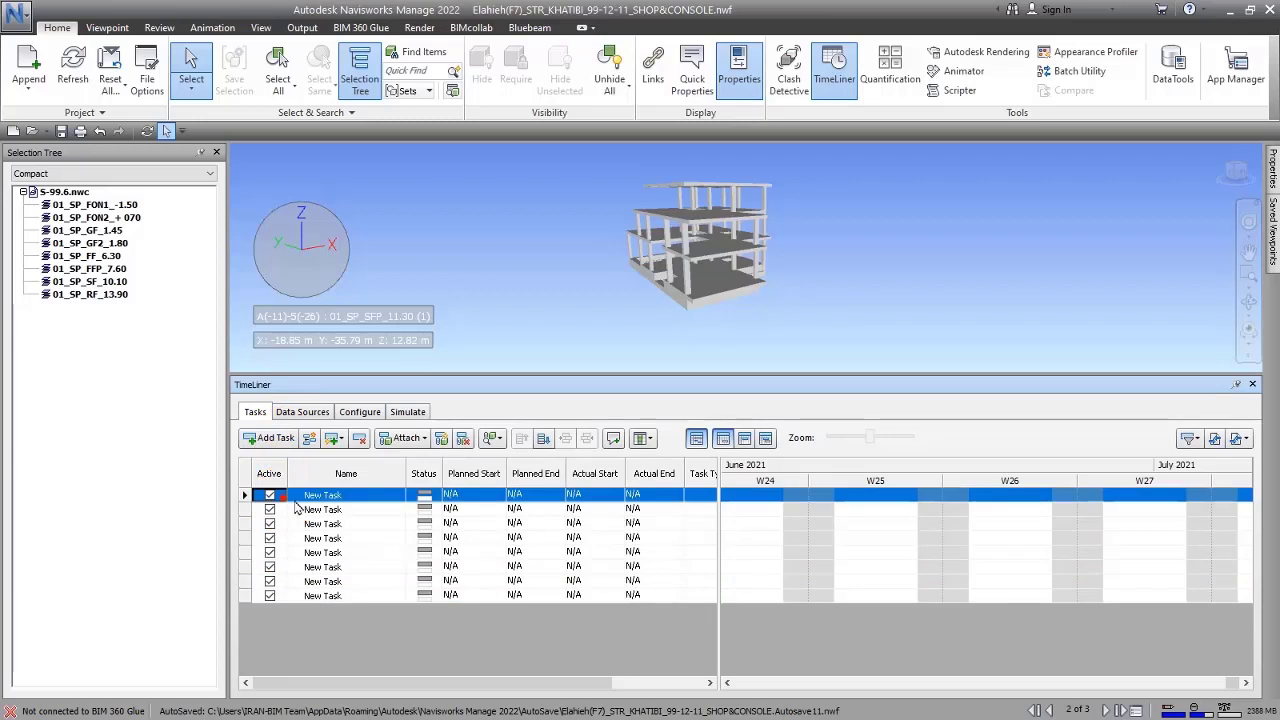
{"action": "left_click", "coordinate": [325, 596], "text": "shift"}
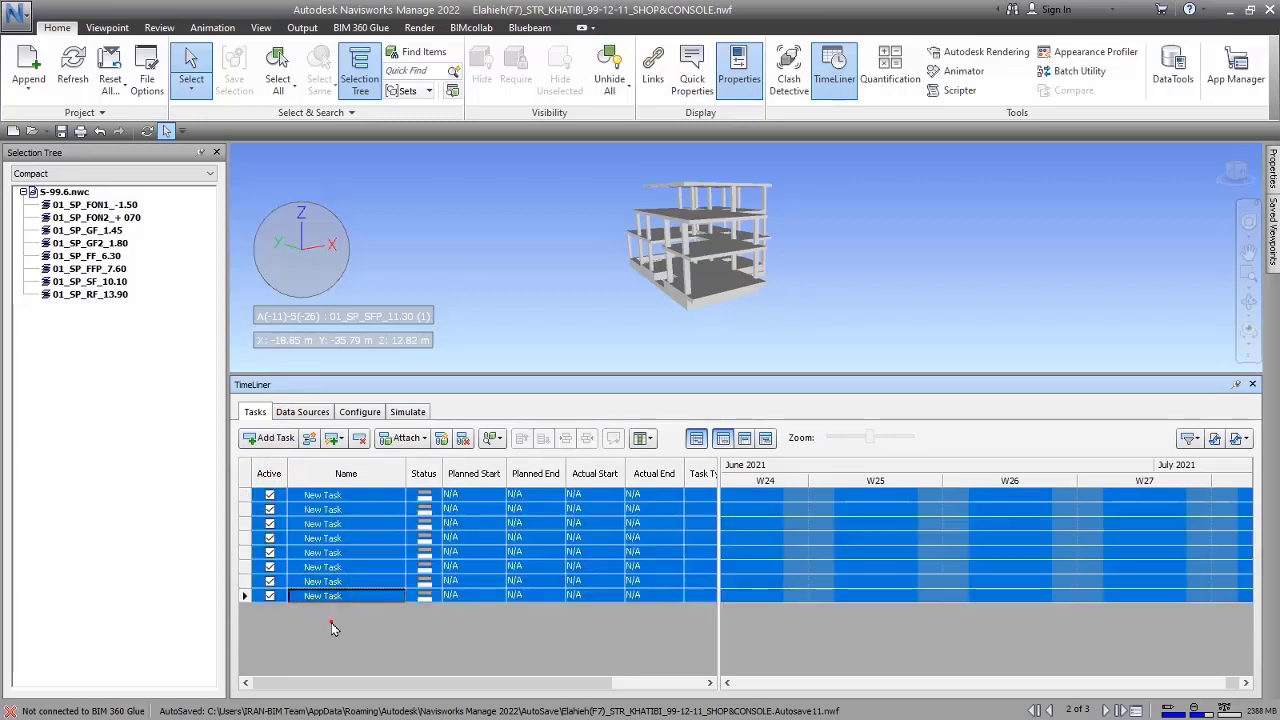
- Attach the FON1, FON2 and GF levels to the first three TimeLiner tasks
{"action": "left_click", "coordinate": [325, 497]}
{"action": "left_click", "coordinate": [120, 205]}
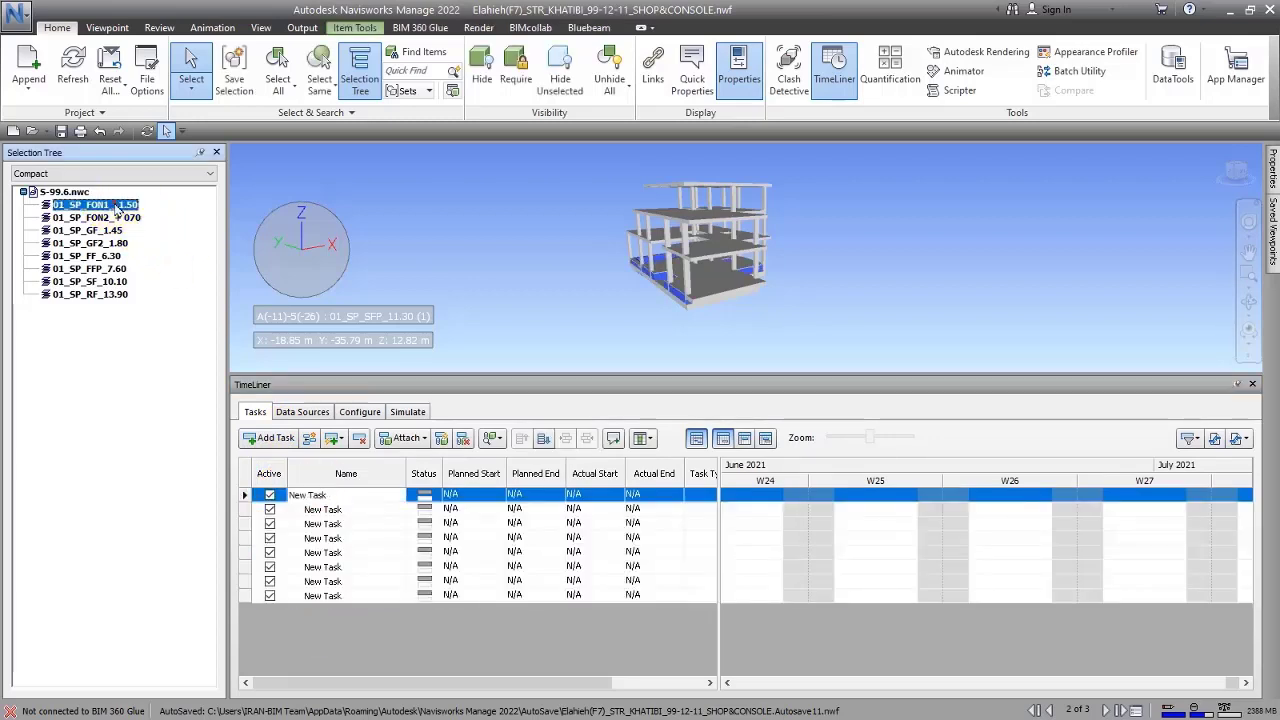
{"action": "left_click", "coordinate": [318, 495]}
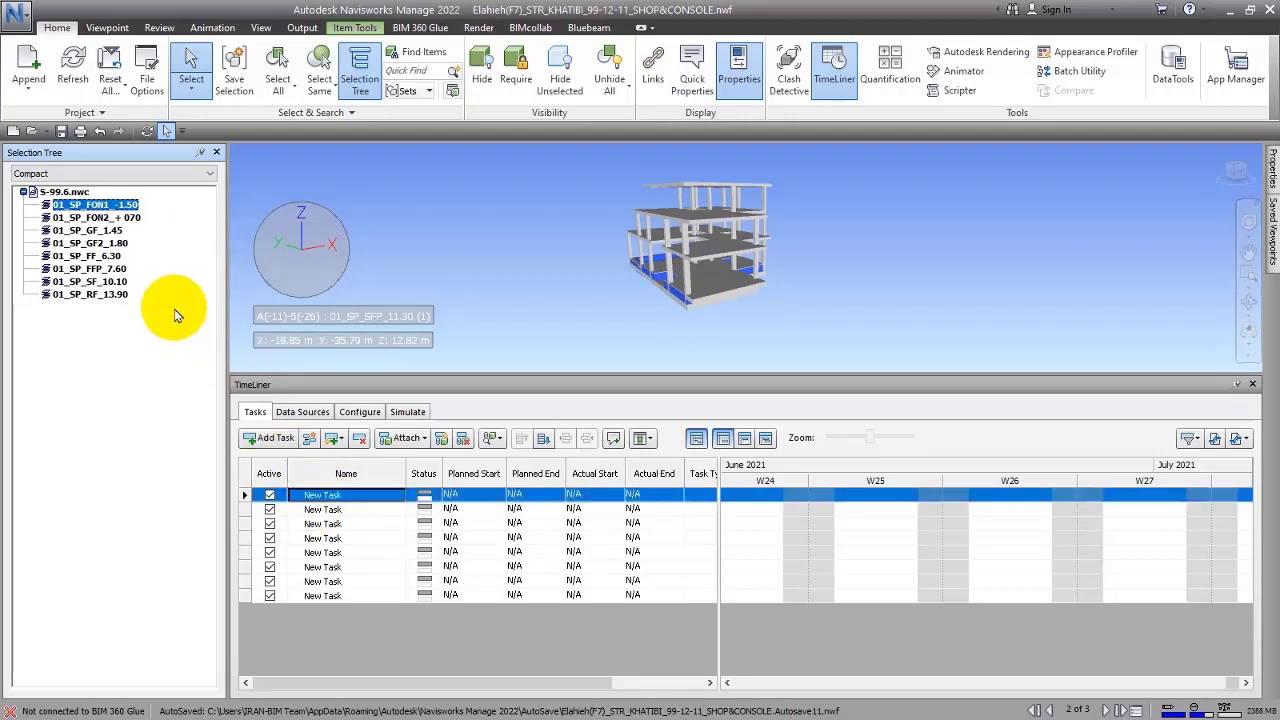
{"action": "left_click", "coordinate": [128, 218]}
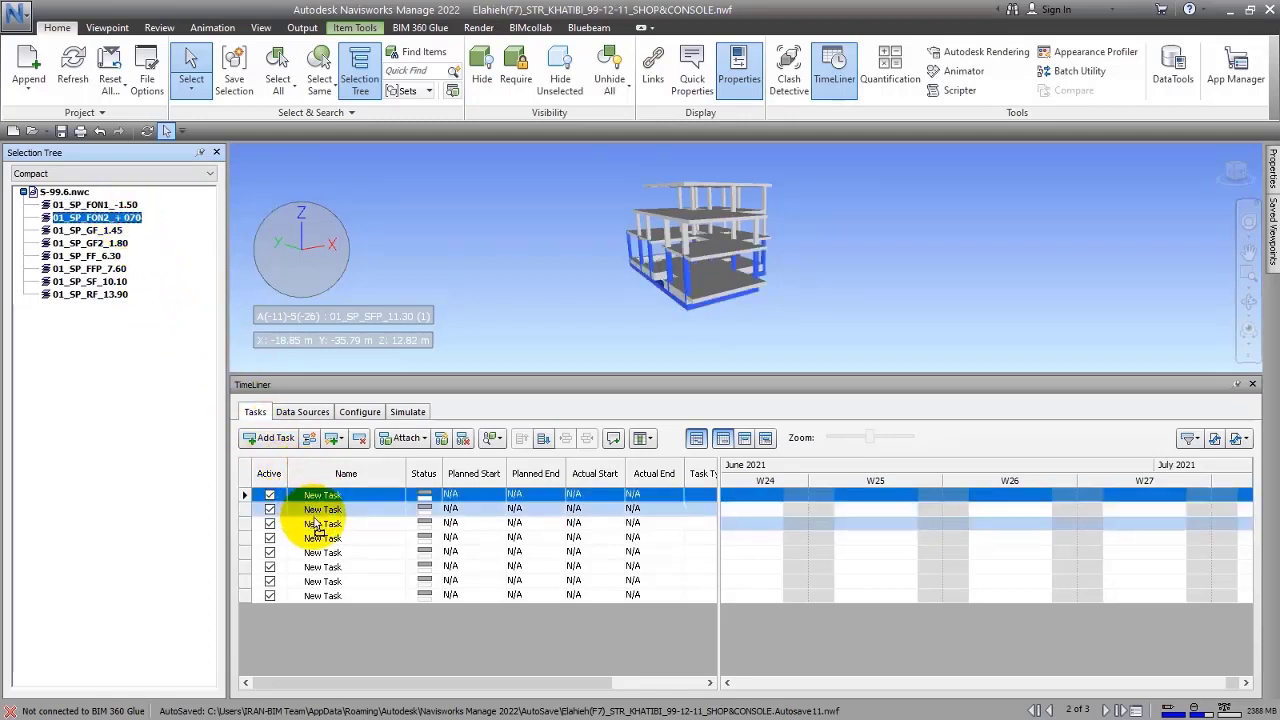
{"action": "left_click", "coordinate": [100, 231]}
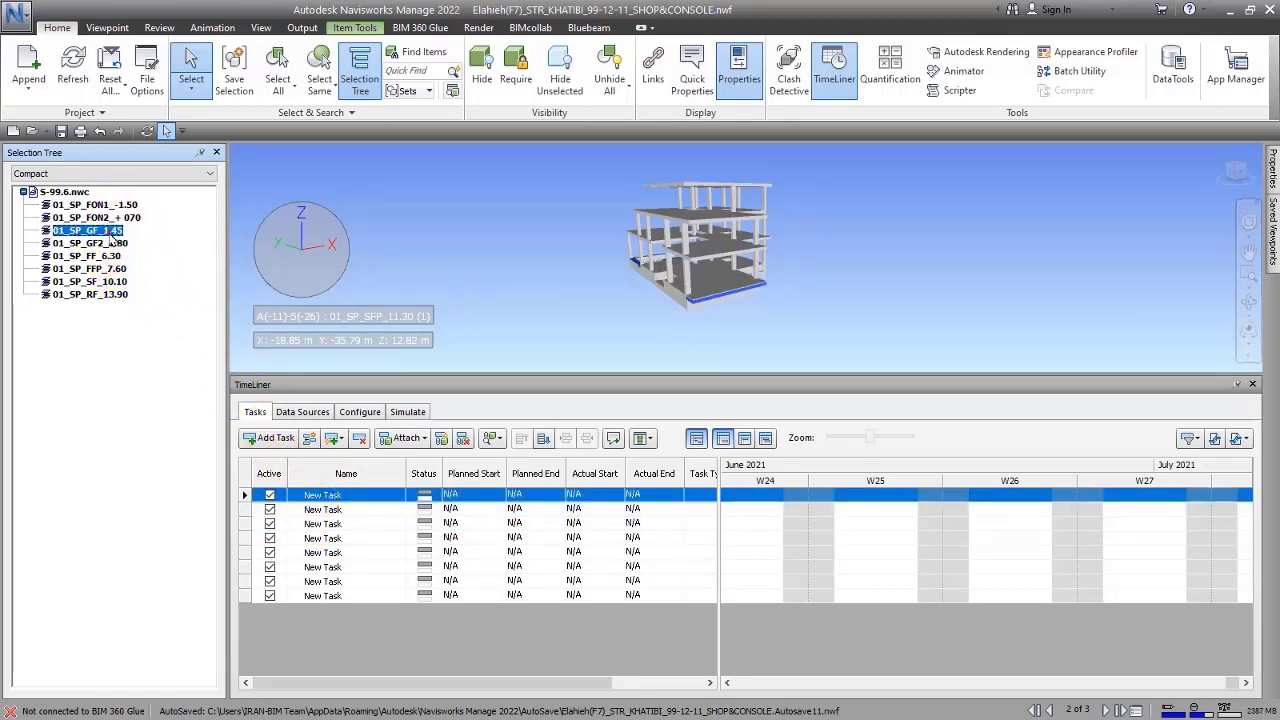
{"action": "left_click_drag", "start_coordinate": [165, 286], "coordinate": [328, 531]}
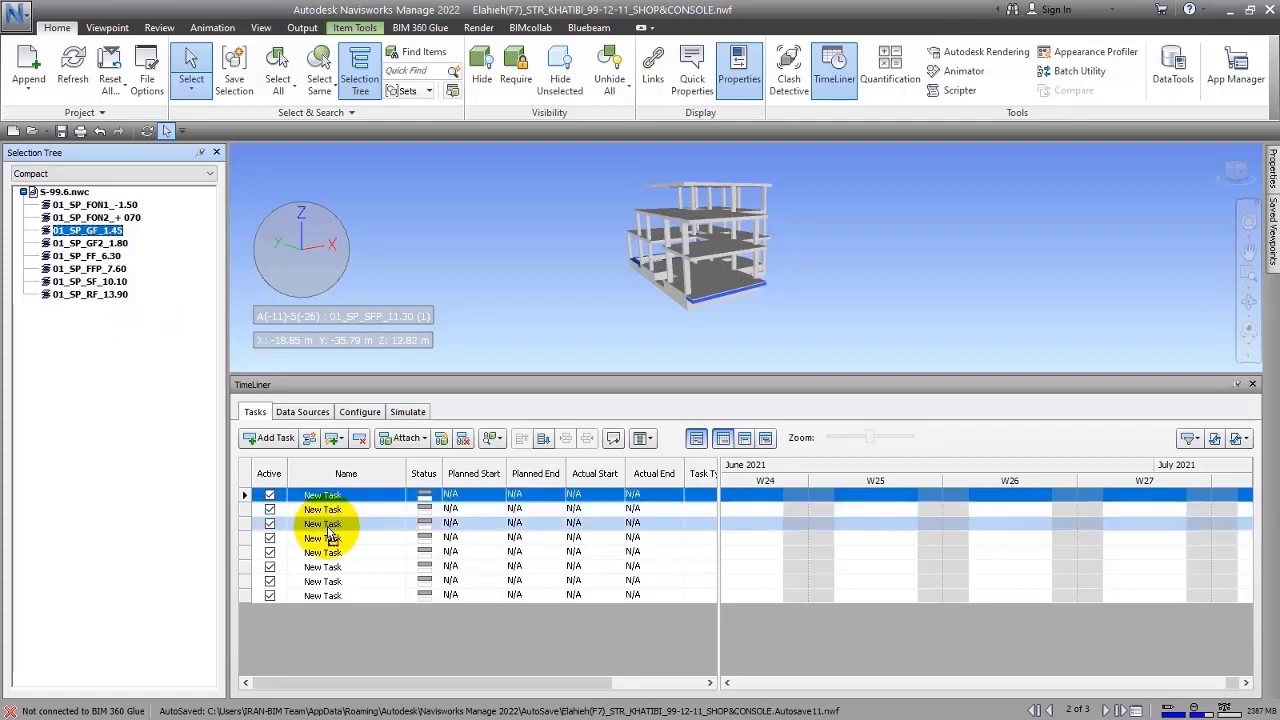
- Attach the GF2, FF, FFP, SF and RF roof levels to the remaining tasks
{"action": "left_click", "coordinate": [330, 537]}
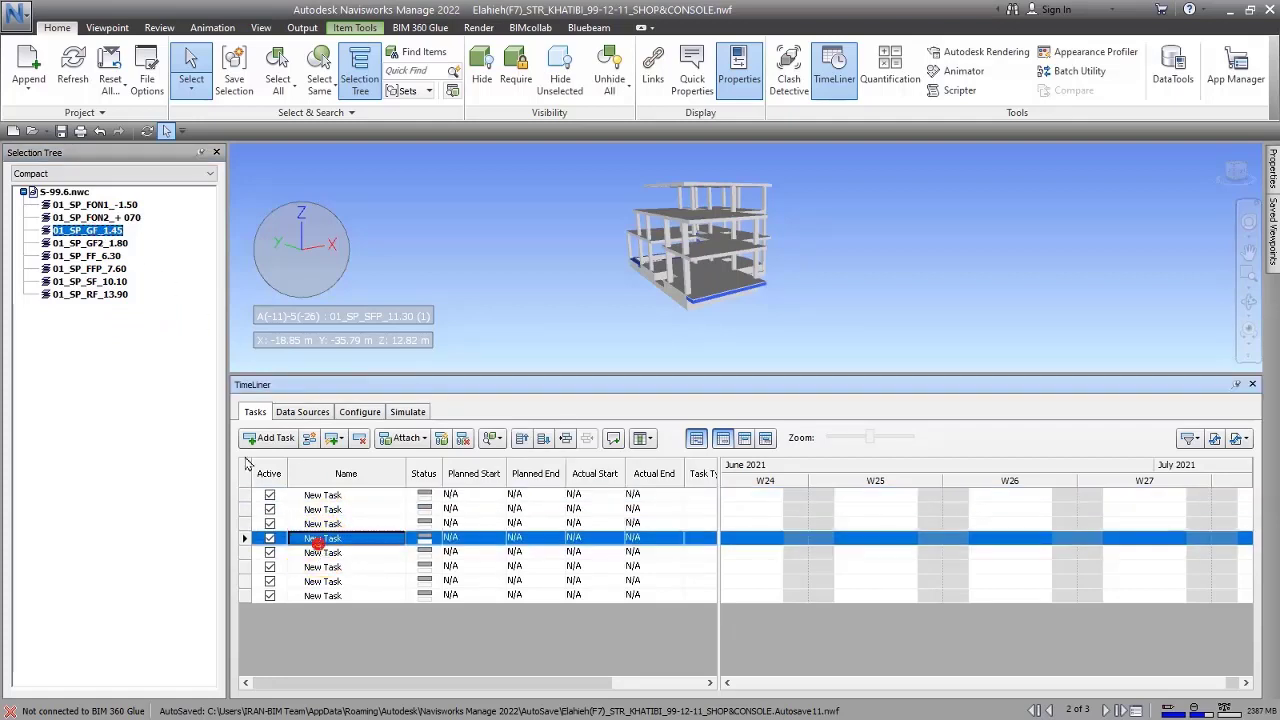
{"action": "left_click", "coordinate": [105, 245]}
{"action": "mouse_move", "coordinate": [110, 245]}
{"action": "left_mouse_down"}
{"action": "mouse_move", "coordinate": [330, 540]}
{"action": "mouse_move", "coordinate": [322, 553]}
{"action": "left_mouse_up"}
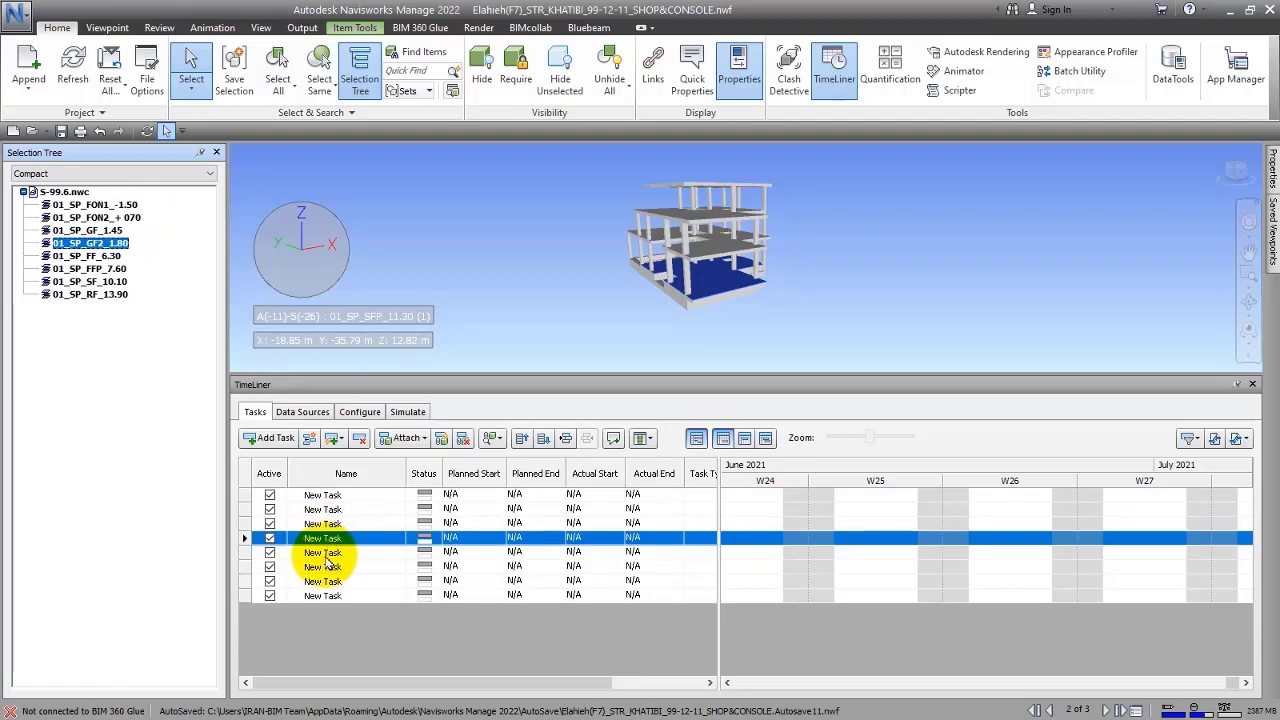
{"action": "left_click", "coordinate": [86, 256]}
{"action": "left_click_drag", "start_coordinate": [88, 256], "coordinate": [320, 566]}
{"action": "left_click", "coordinate": [90, 268]}
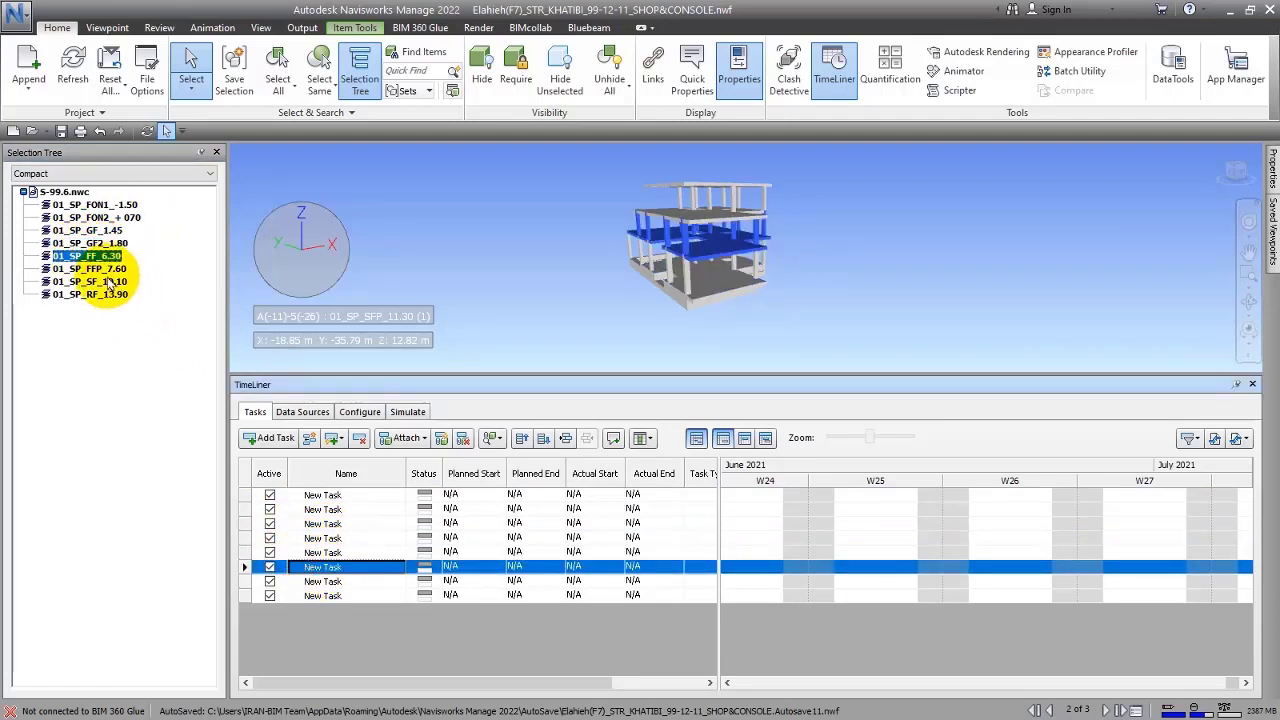
{"action": "left_click_drag", "start_coordinate": [92, 268], "coordinate": [322, 582]}
{"action": "left_click", "coordinate": [90, 281]}
{"action": "mouse_move", "coordinate": [92, 281]}
{"action": "left_mouse_down"}
{"action": "mouse_move", "coordinate": [189, 351]}
{"action": "mouse_move", "coordinate": [322, 595]}
{"action": "left_mouse_up"}
{"action": "left_click", "coordinate": [90, 294]}
{"action": "left_click_drag", "start_coordinate": [90, 294], "coordinate": [315, 600]}
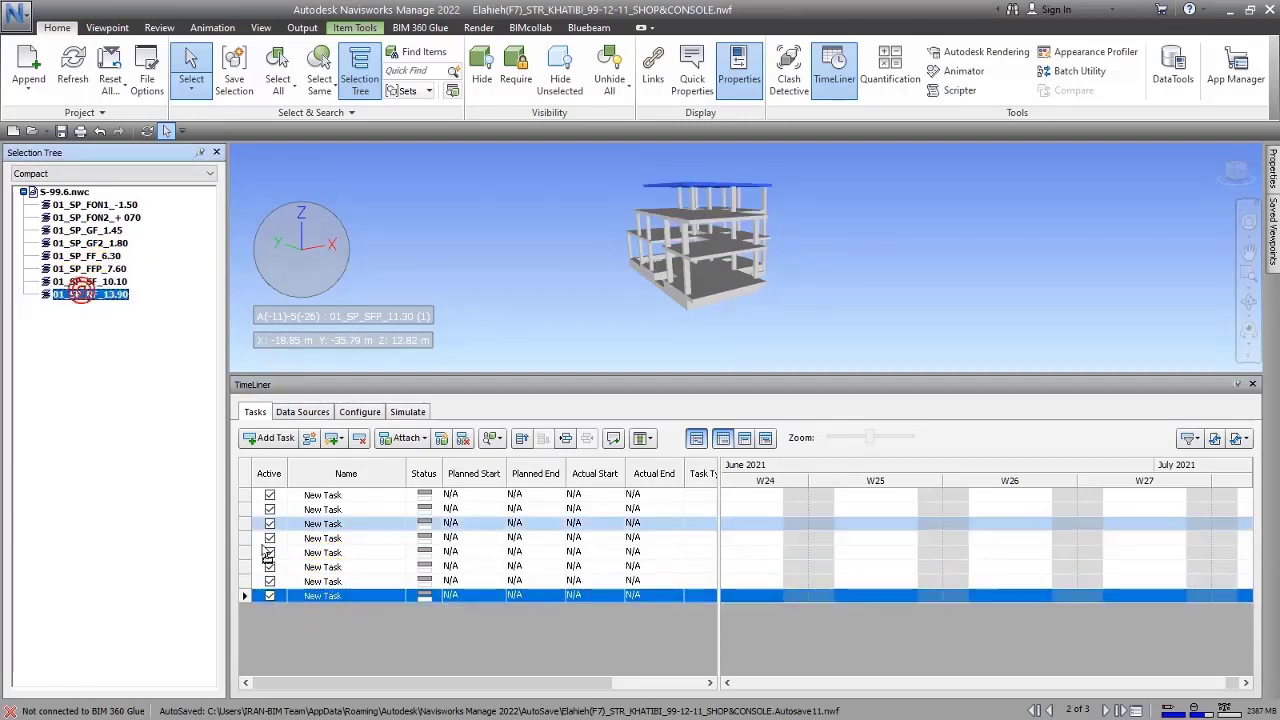
- Switch the tree to Properties mode, expand TimeLiner, and select items by Attached Overlap
{"action": "left_click", "coordinate": [40, 173]}
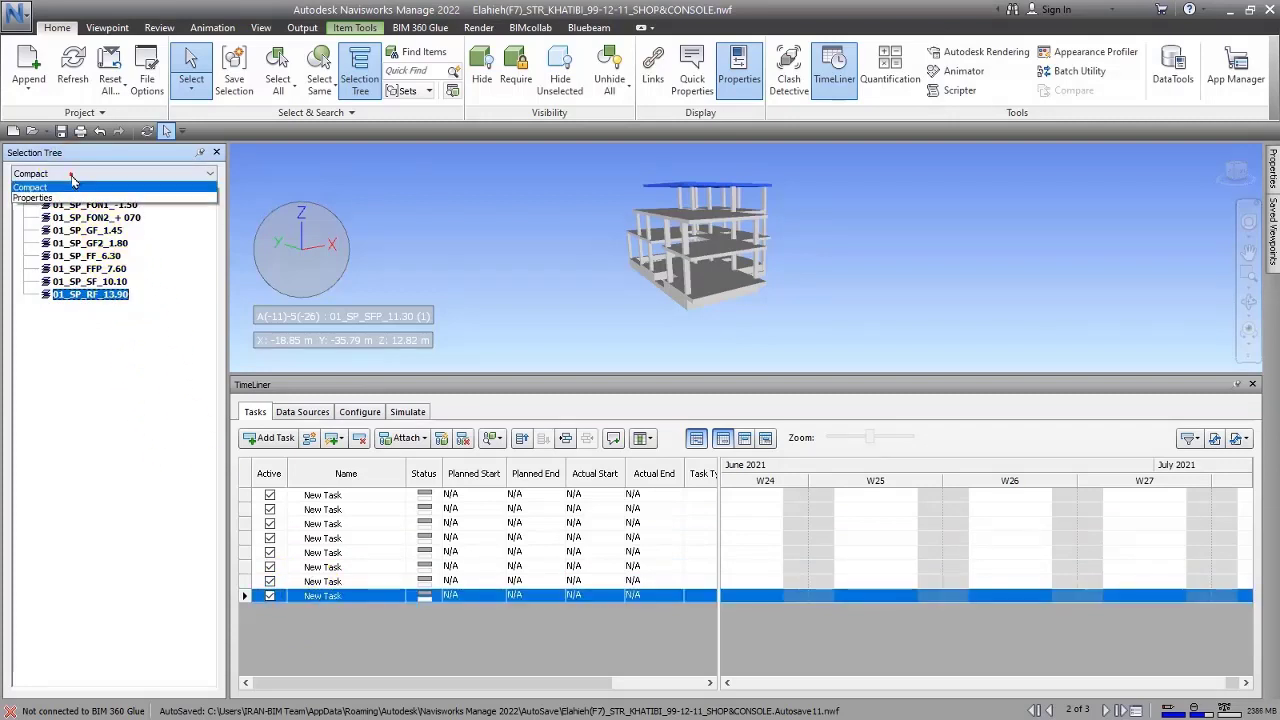
{"action": "left_click", "coordinate": [40, 187]}
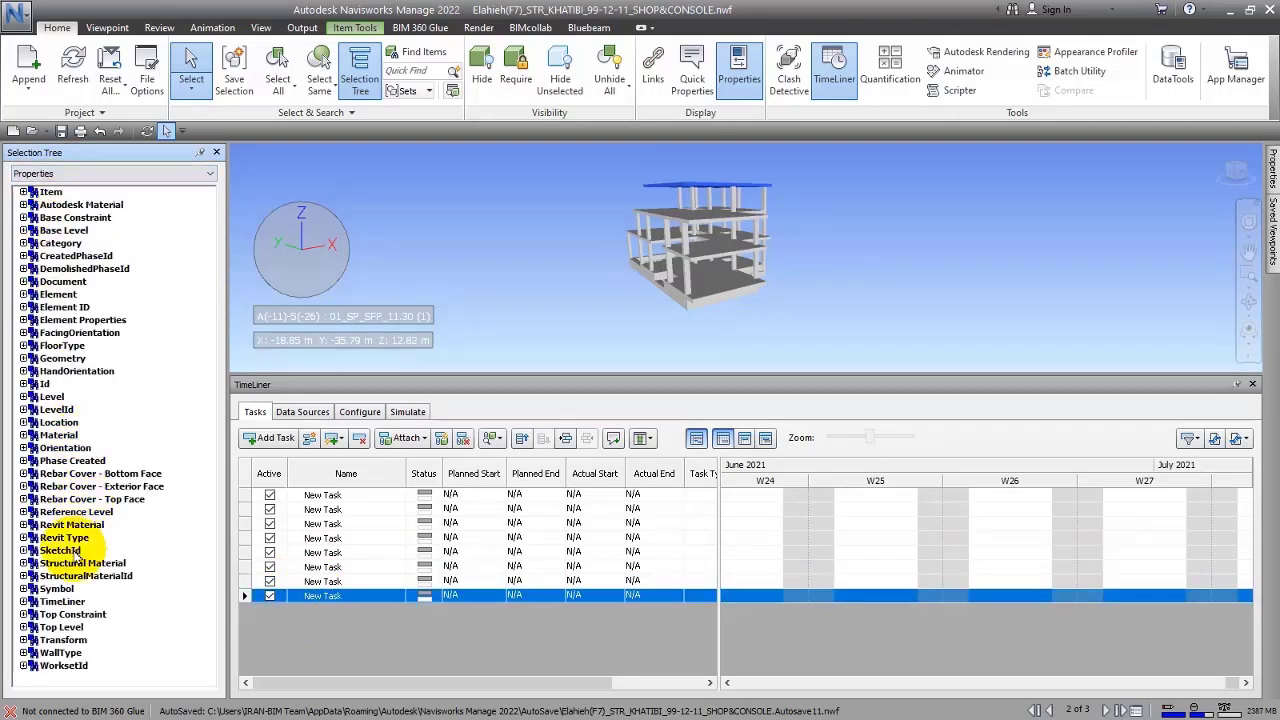
{"action": "left_click", "coordinate": [62, 601]}
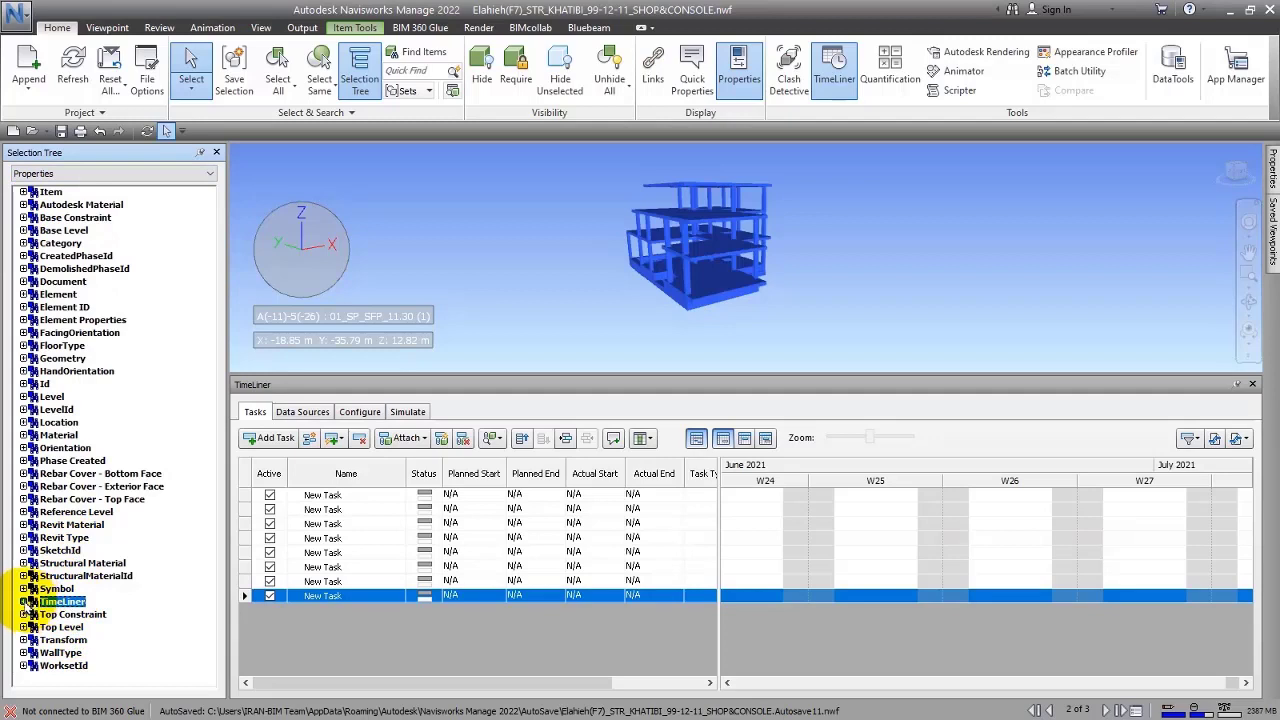
{"action": "left_click", "coordinate": [23, 601]}
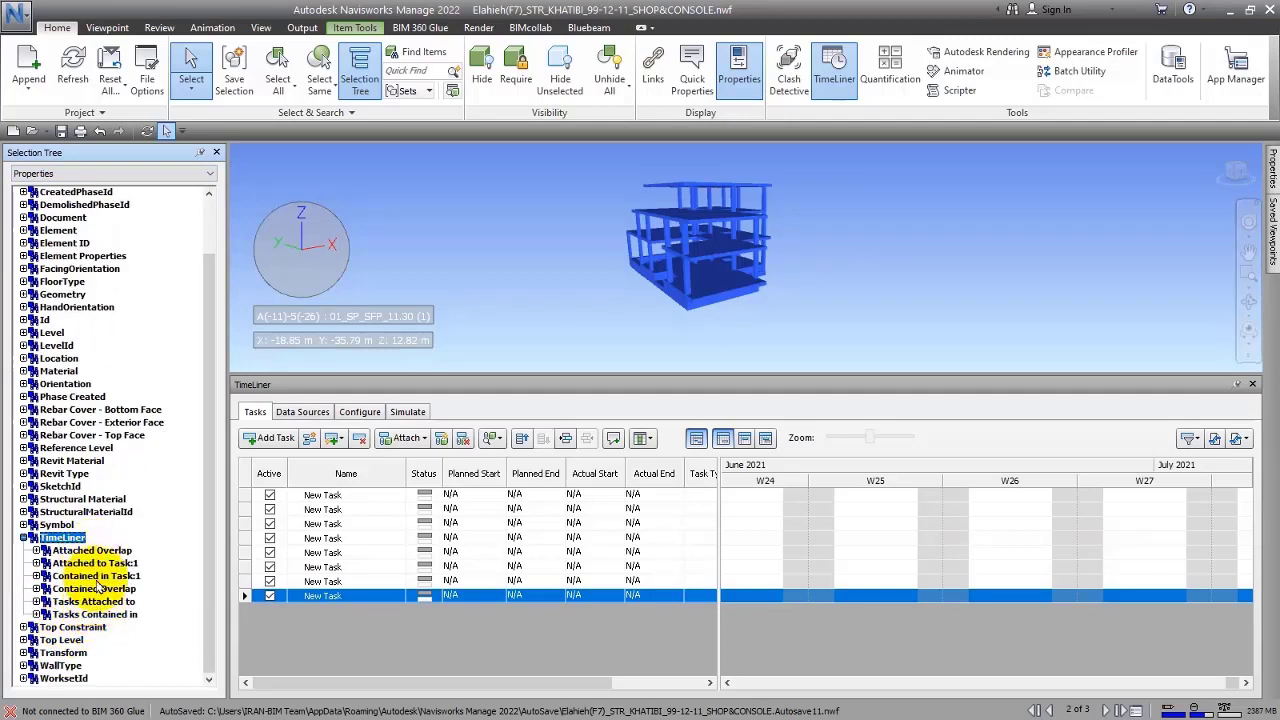
{"action": "left_click", "coordinate": [98, 552]}
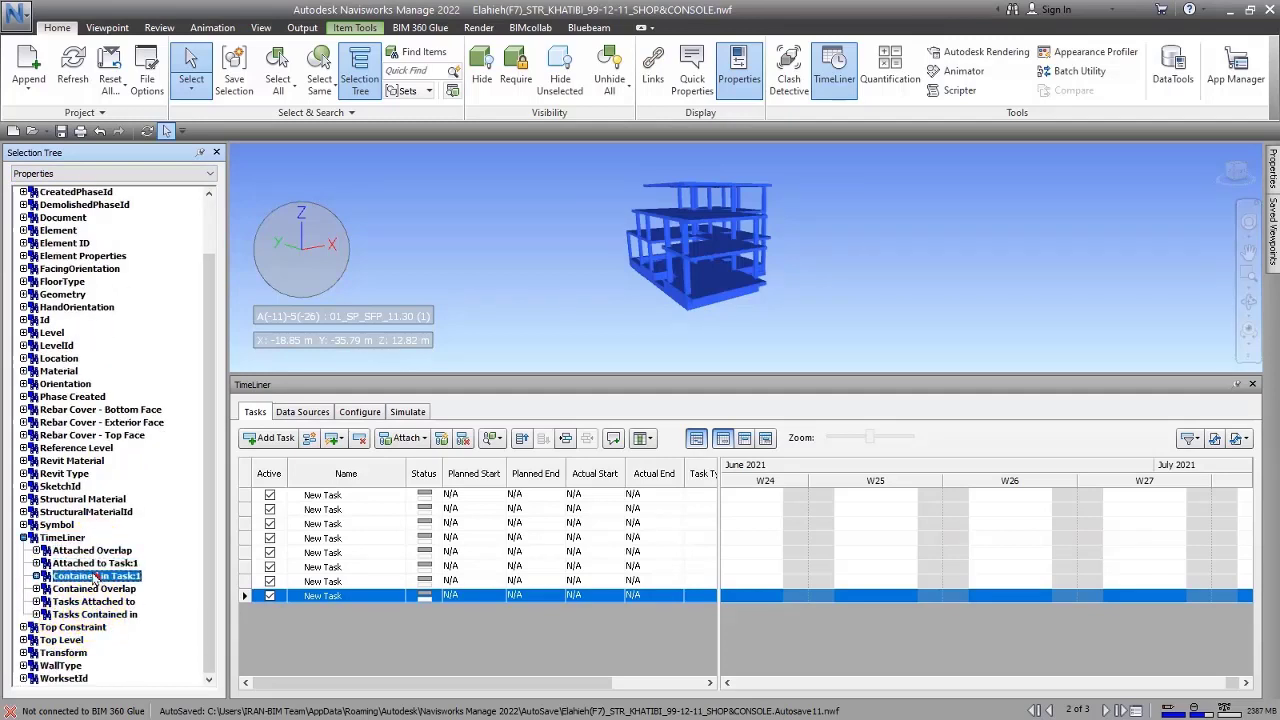
{"action": "left_click_drag", "start_coordinate": [471, 682], "coordinate": [571, 682]}
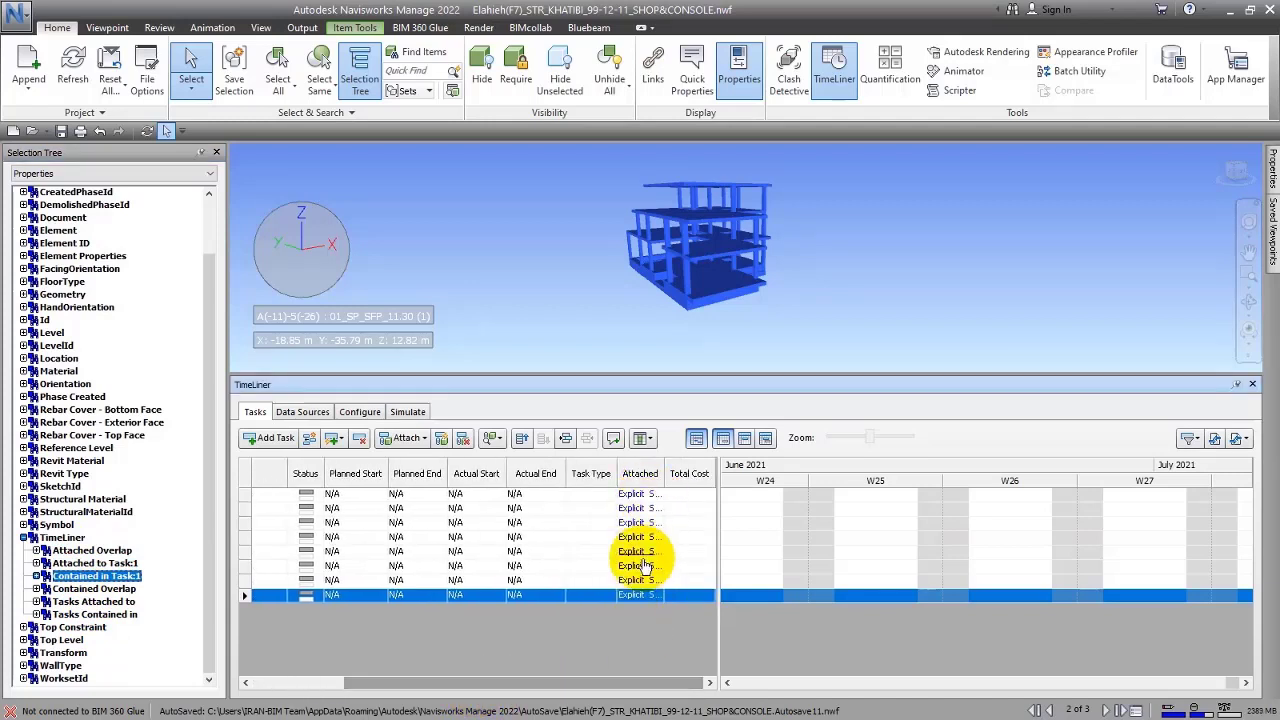
{"action": "left_click", "coordinate": [584, 306]}
{"action": "left_click", "coordinate": [57, 576]}
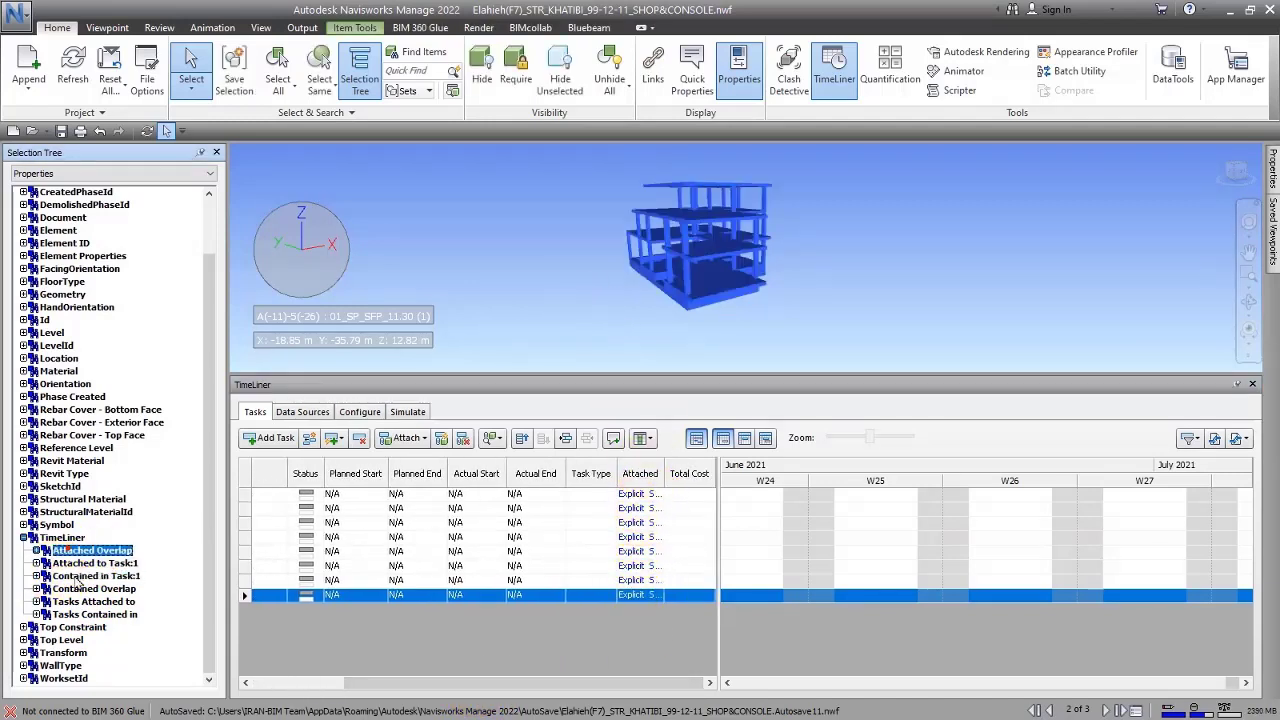
- Expand the Attached Overlap and Tasks Contained in values and select items contained in task 1
{"action": "left_click", "coordinate": [36, 551]}
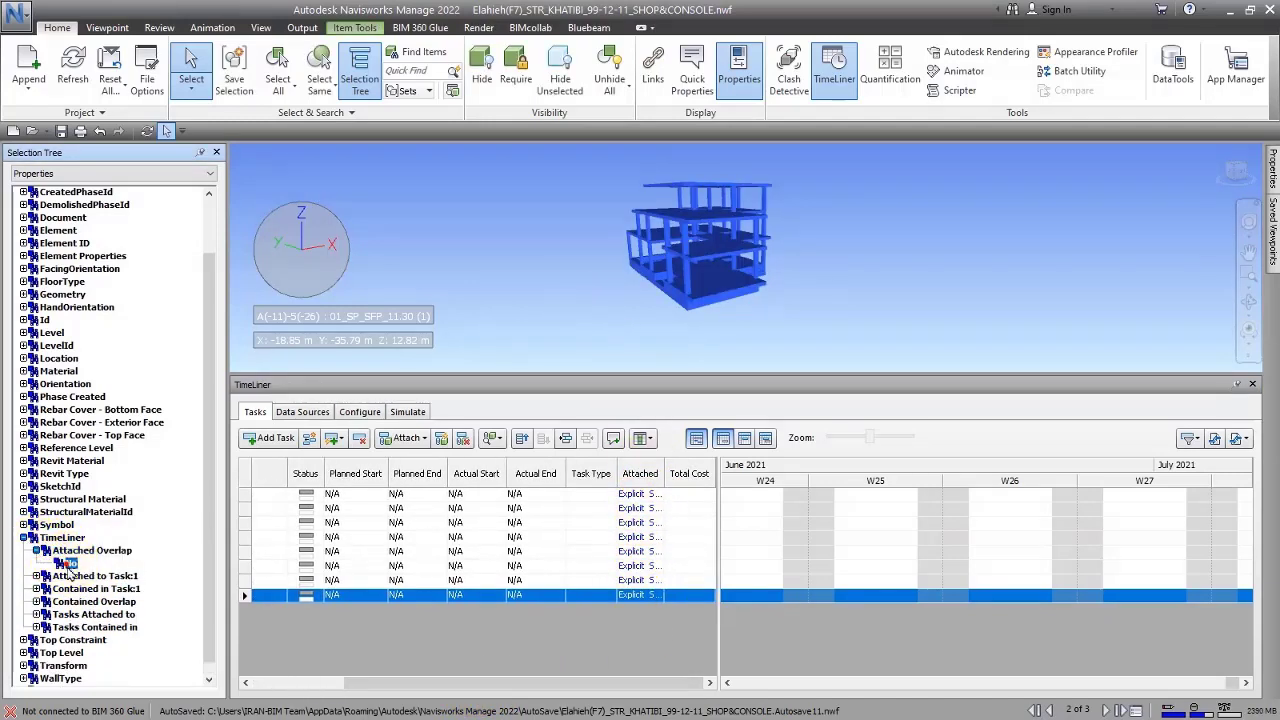
{"action": "key", "text": "Down"}
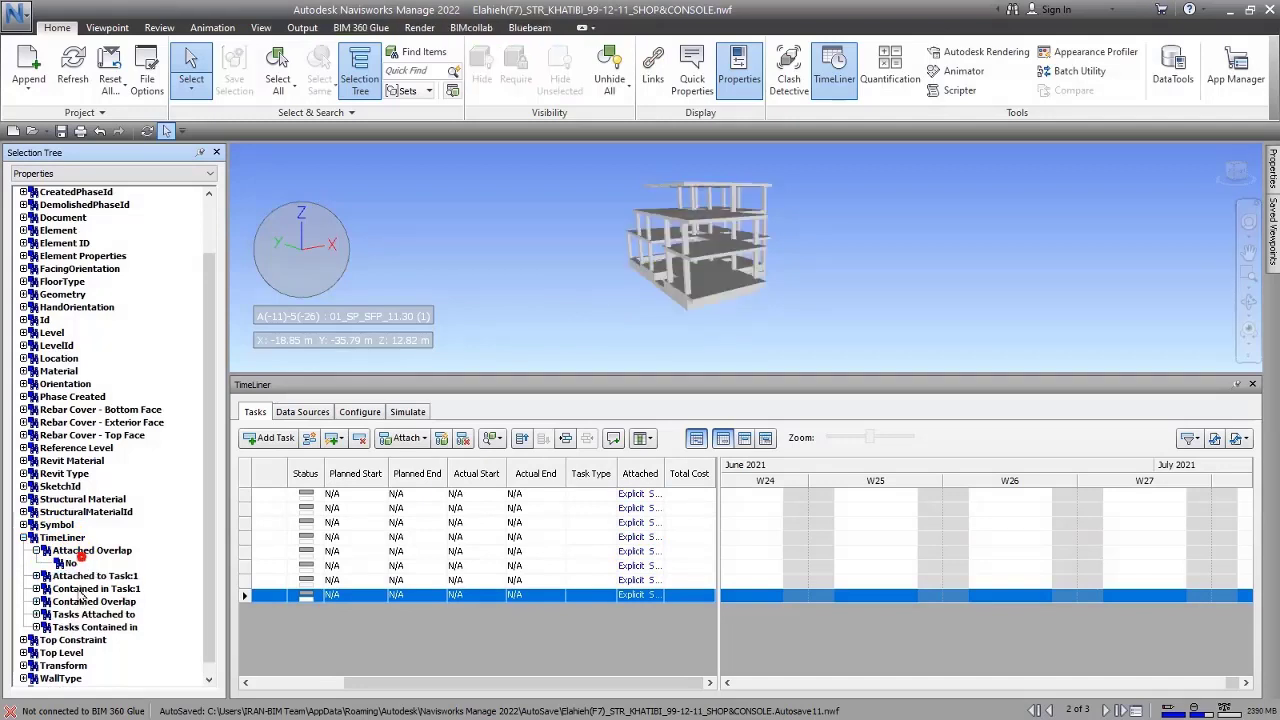
{"action": "key", "text": "Down"}
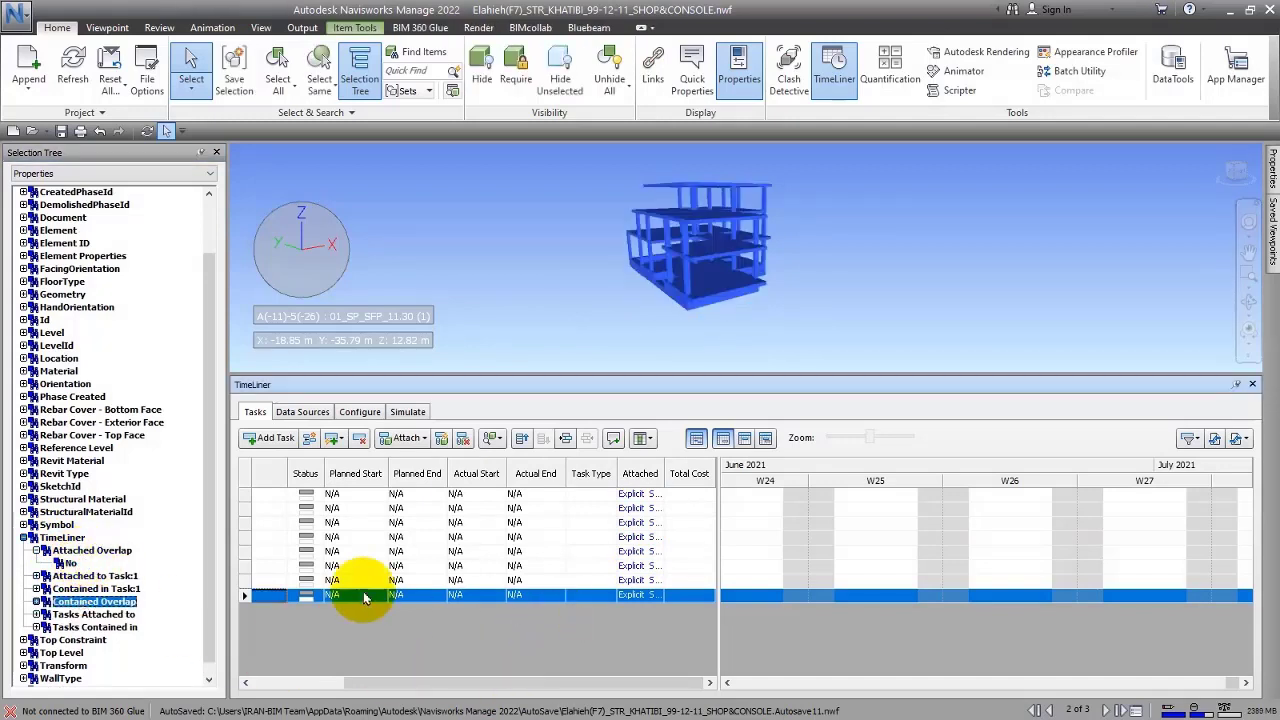
{"action": "left_click", "coordinate": [276, 440]}
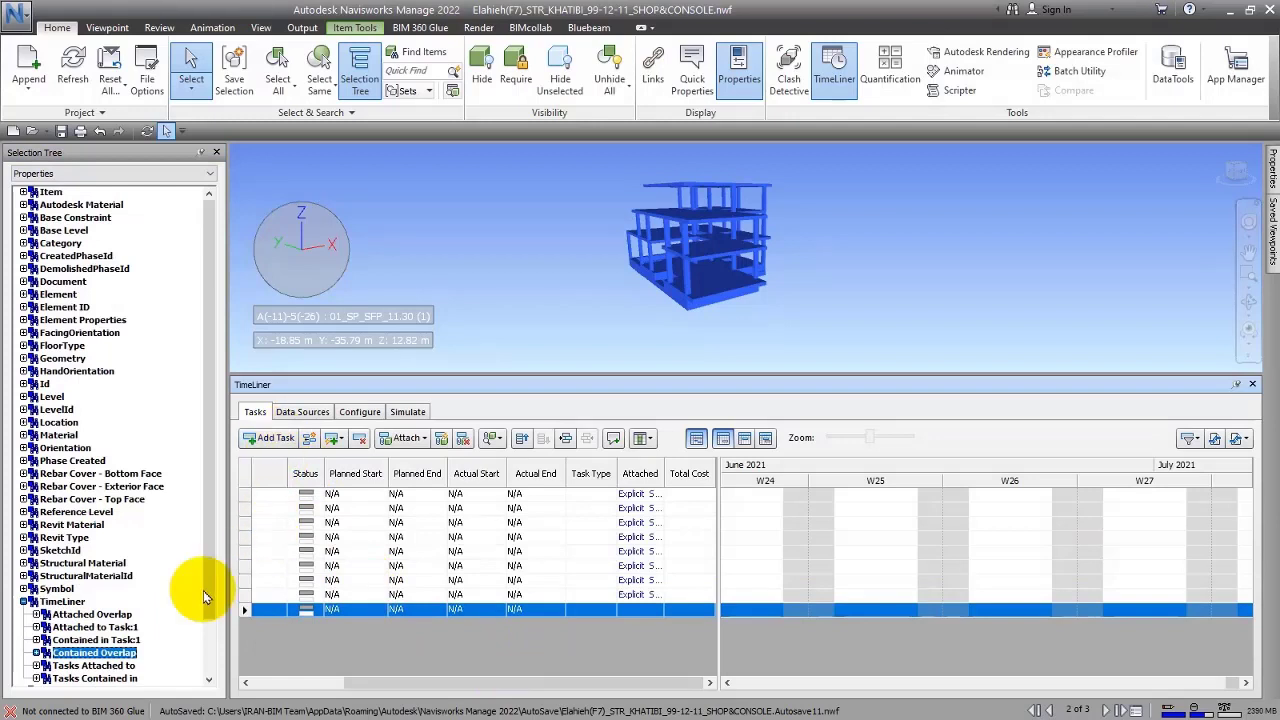
{"action": "scroll", "coordinate": [70, 595], "scroll_direction": "down", "scroll_amount": 2}
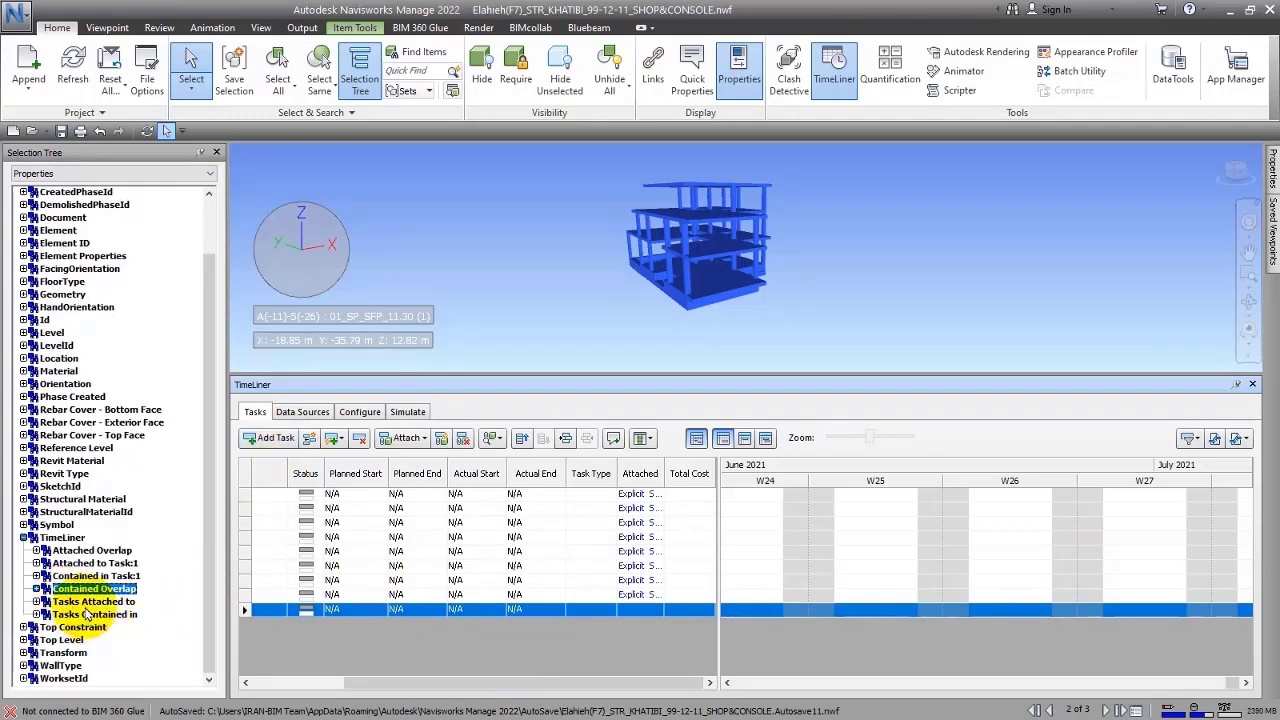
{"action": "left_click", "coordinate": [36, 614]}
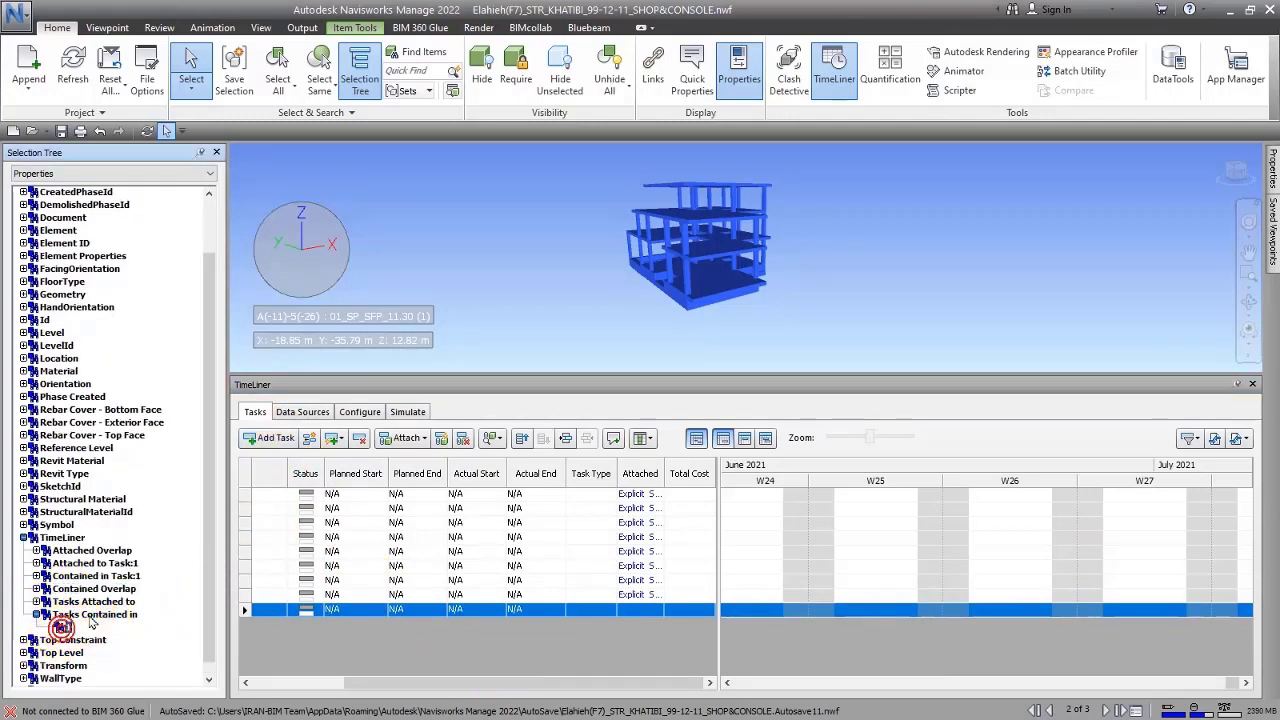
{"action": "left_click", "coordinate": [585, 278]}
{"action": "left_click", "coordinate": [64, 627]}
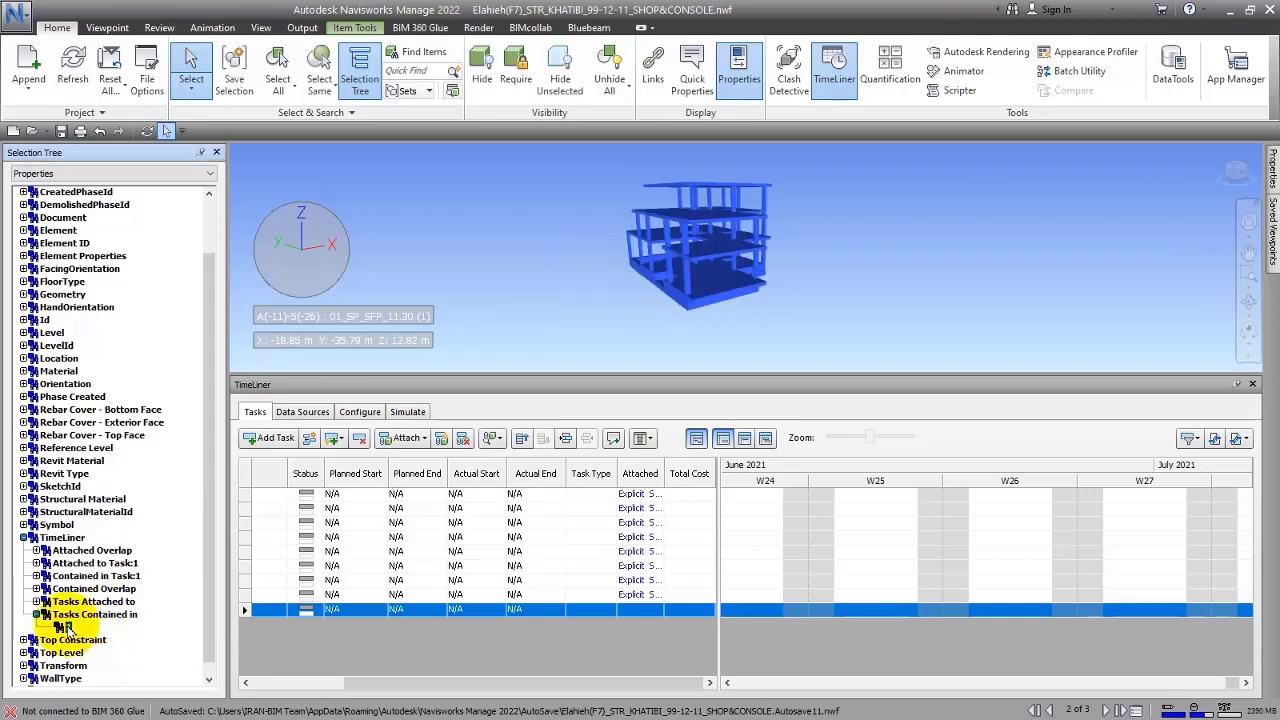
- Expand Tasks Attached to and Contained Overlap, selecting elements with no contained overlap
{"action": "left_click", "coordinate": [36, 601]}
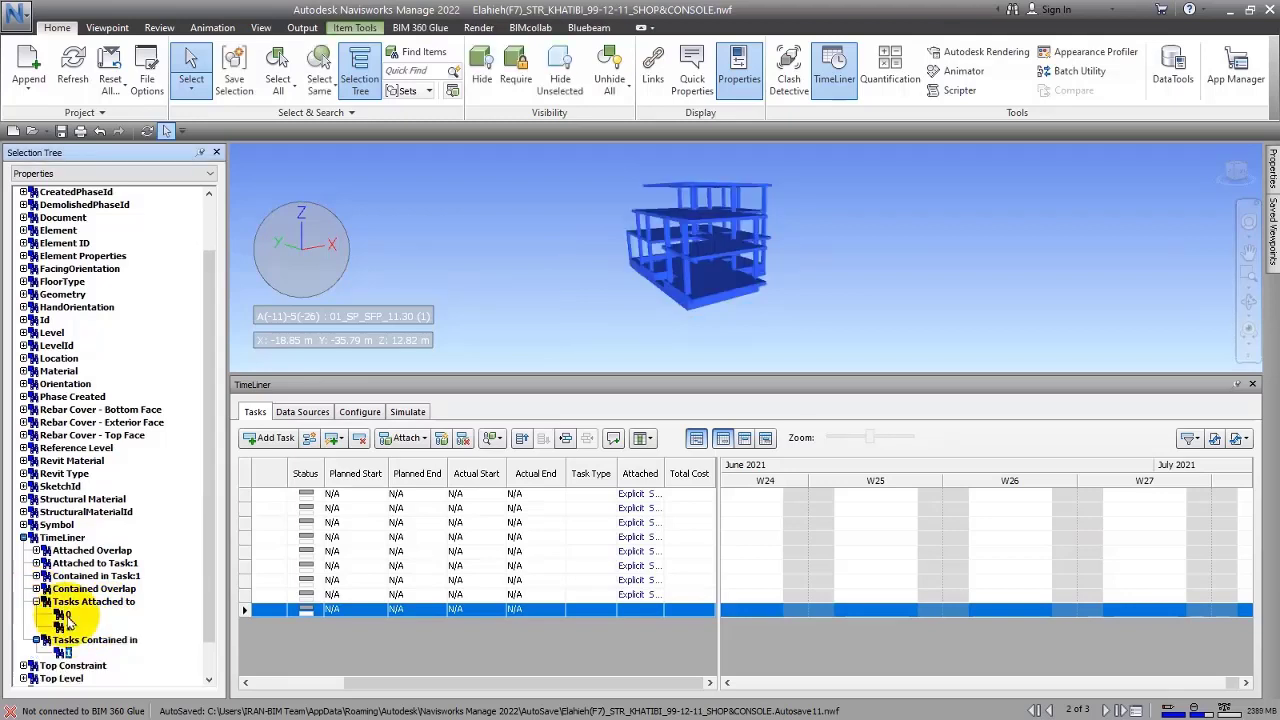
{"action": "left_click", "coordinate": [497, 342]}
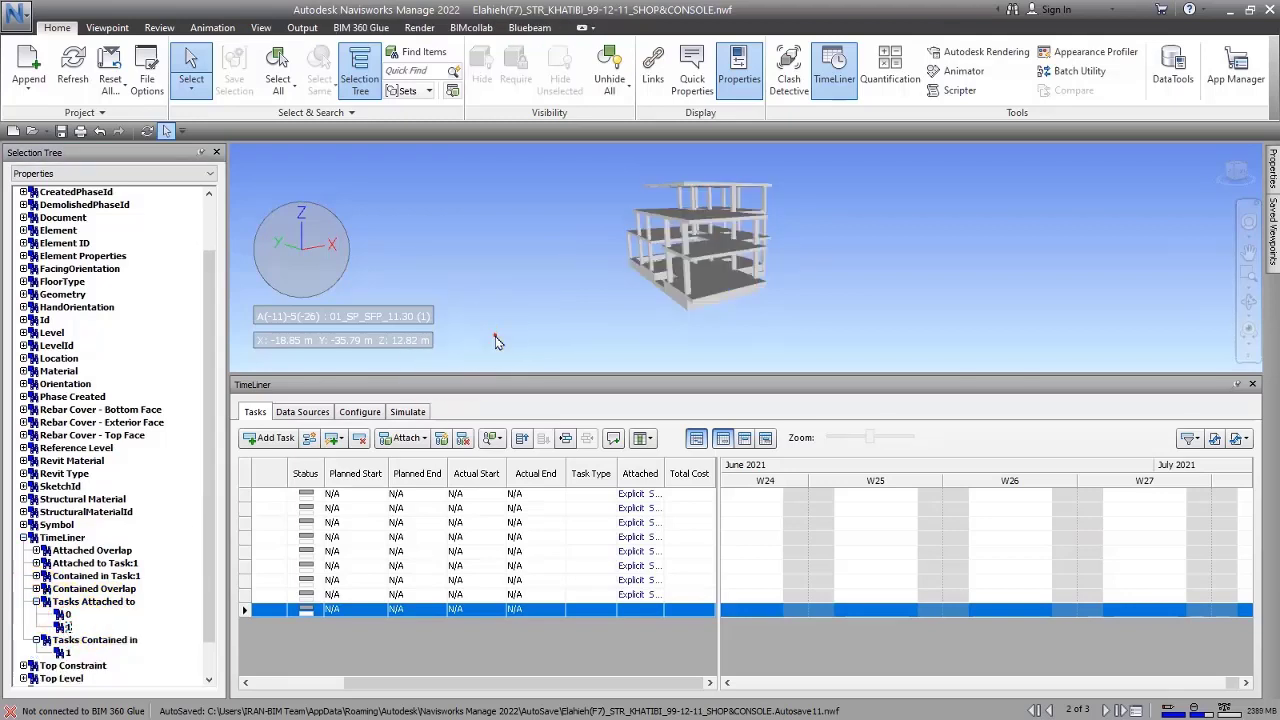
{"action": "left_click", "coordinate": [88, 625]}
{"action": "left_click", "coordinate": [86, 618]}
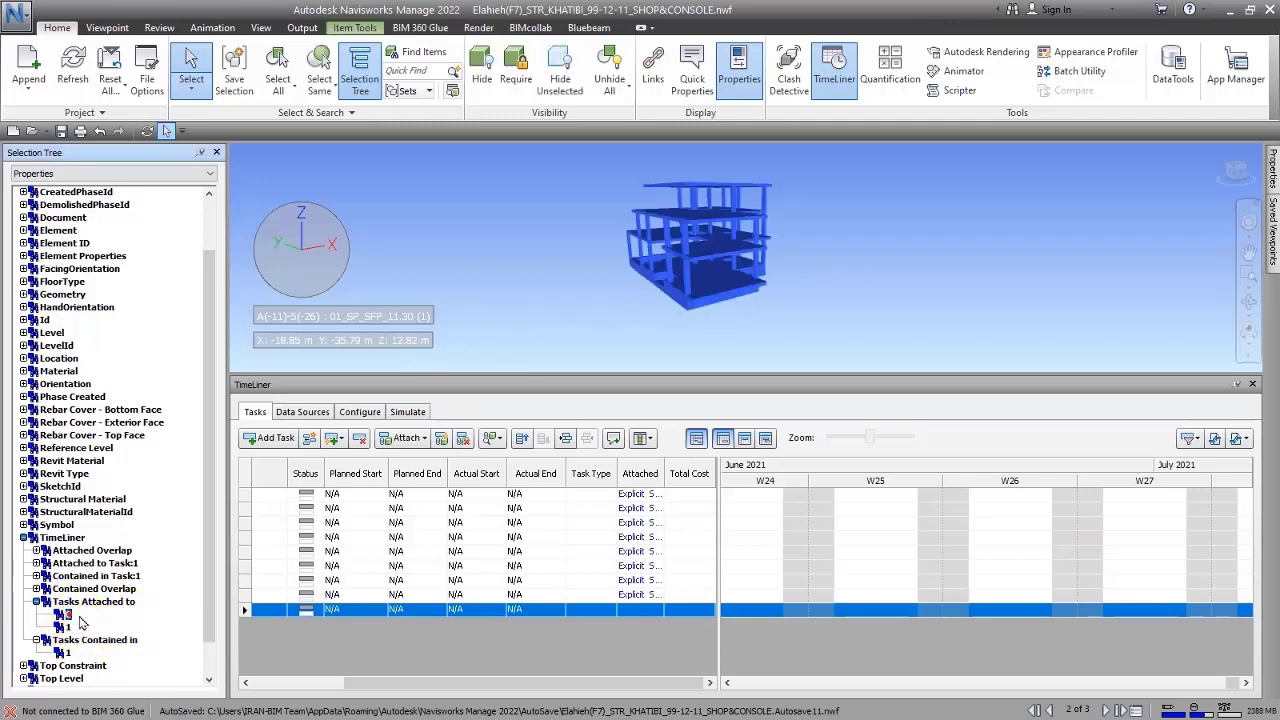
{"action": "key", "text": "Escape"}
{"action": "left_click", "coordinate": [36, 589]}
{"action": "left_click", "coordinate": [68, 601]}
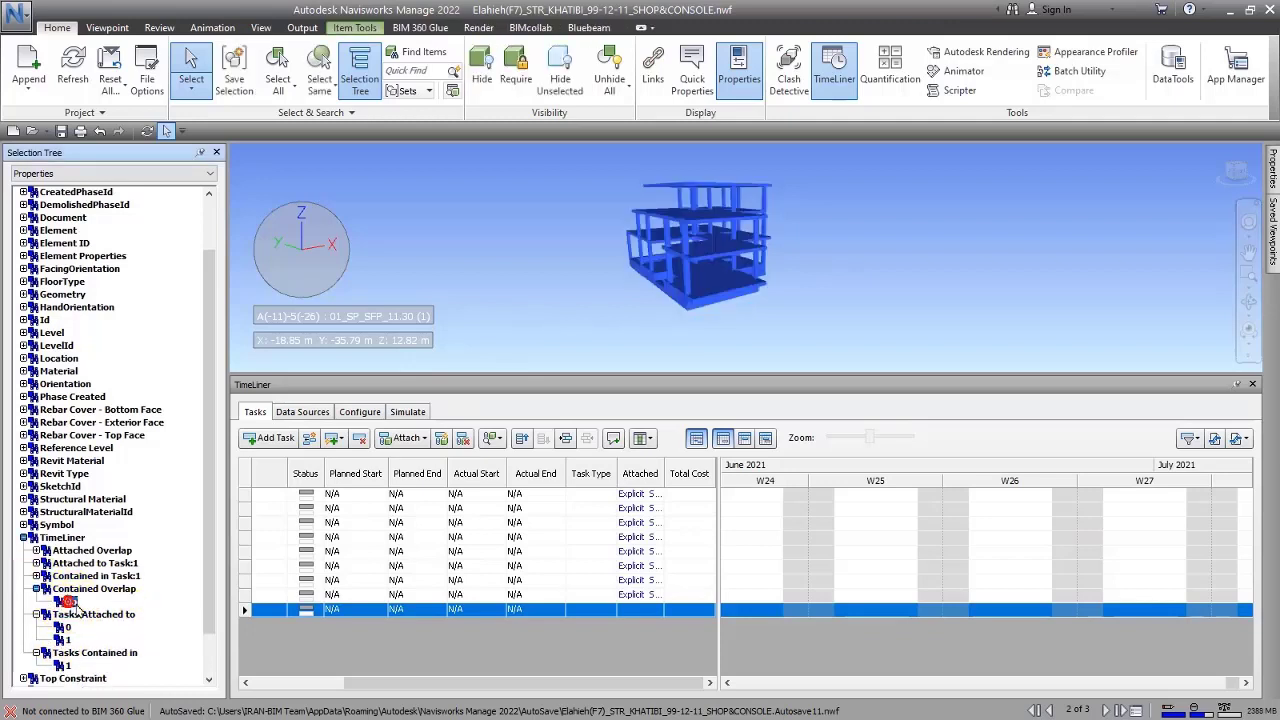
- Expand Attached to Task:1 and Contained in Task:1, selecting elements attached to New Task
{"action": "left_click", "coordinate": [97, 608]}
{"action": "left_click", "coordinate": [57, 552]}
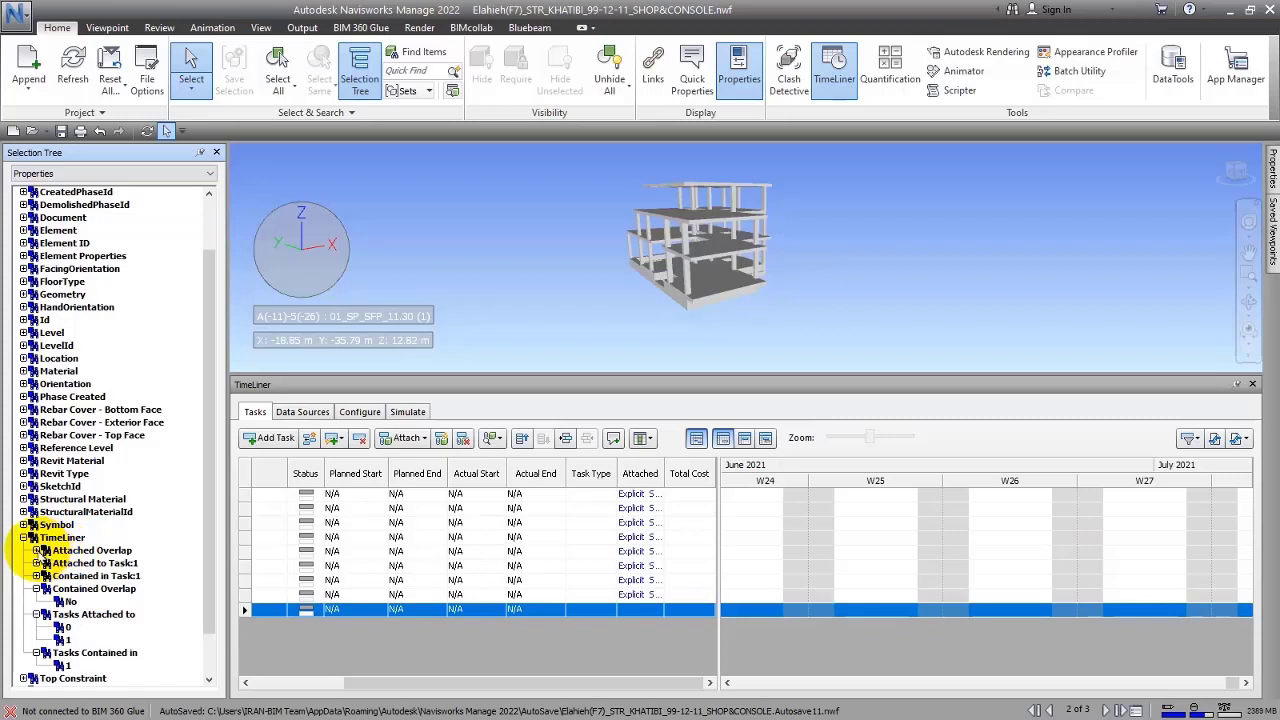
{"action": "left_click", "coordinate": [36, 550]}
{"action": "left_click", "coordinate": [36, 576]}
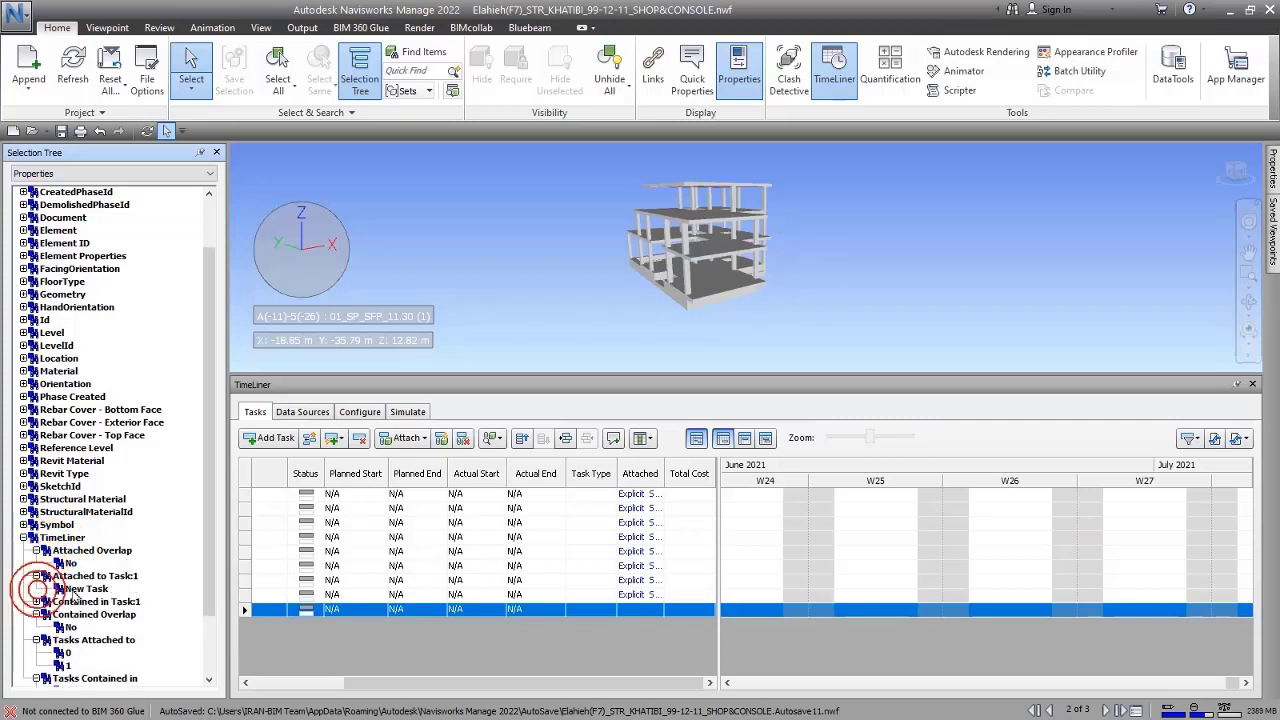
{"action": "left_click", "coordinate": [80, 590]}
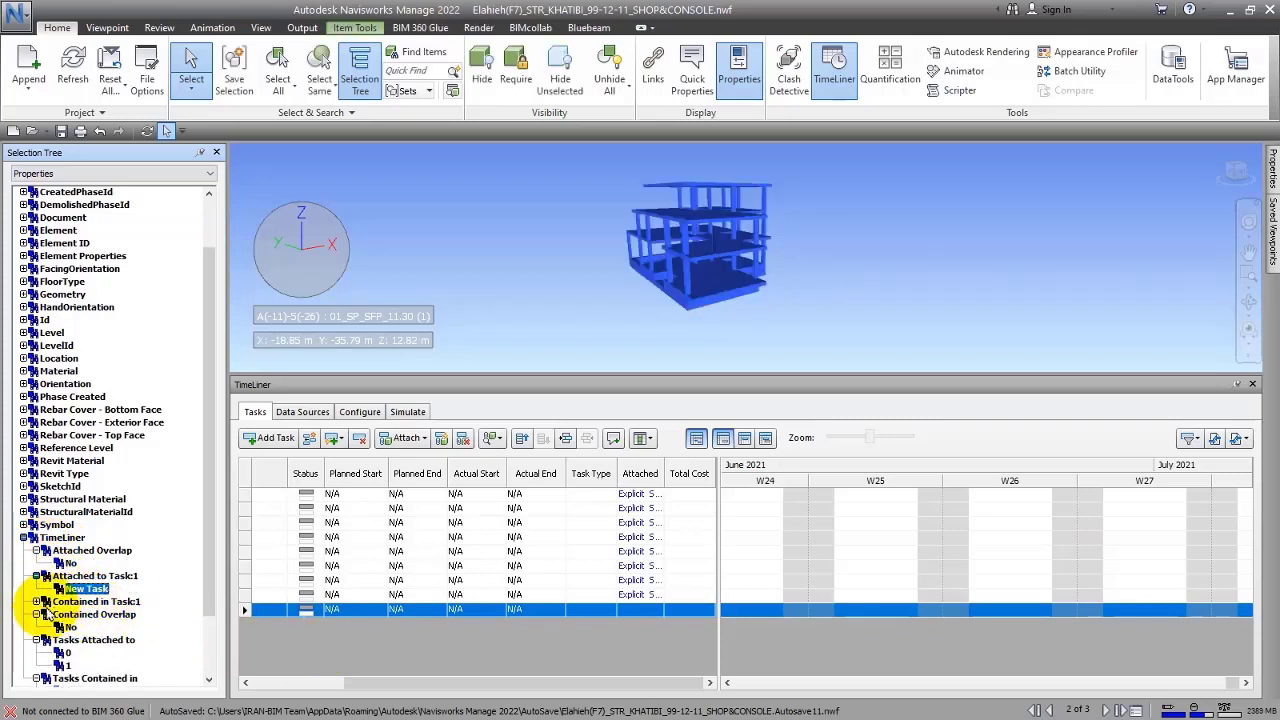
{"action": "left_click", "coordinate": [44, 602]}
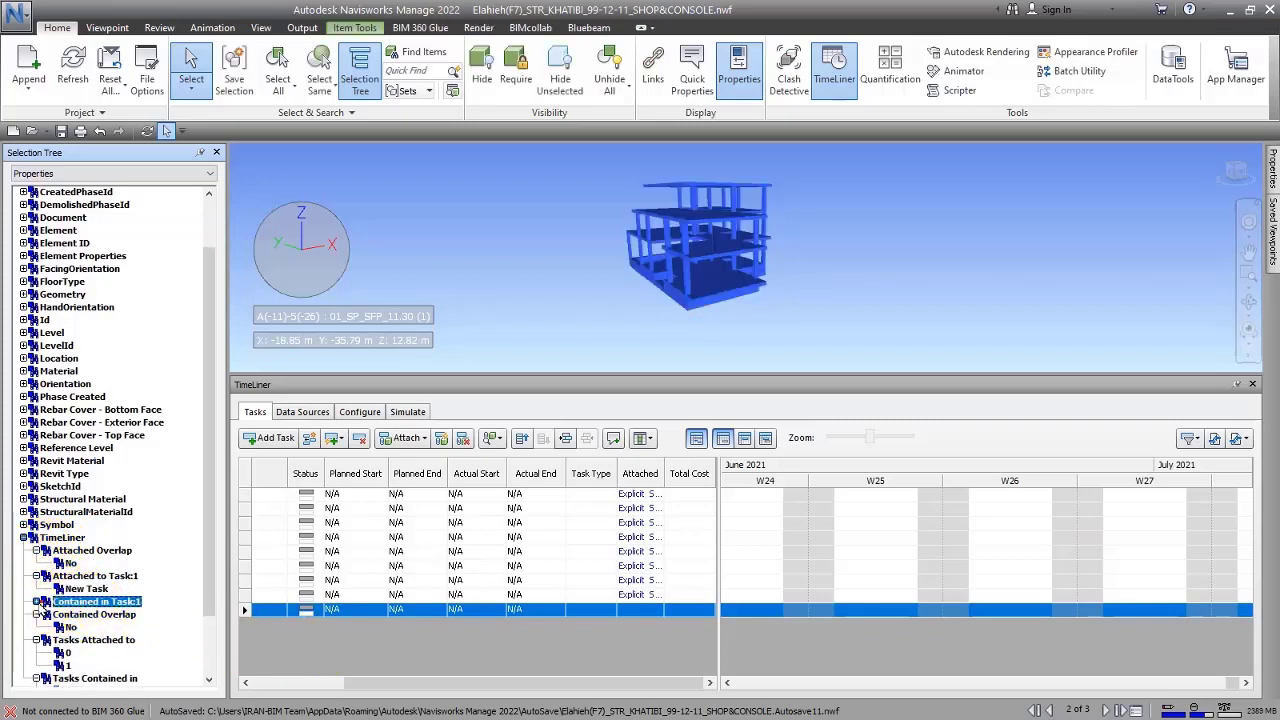
{"action": "left_click", "coordinate": [350, 664]}
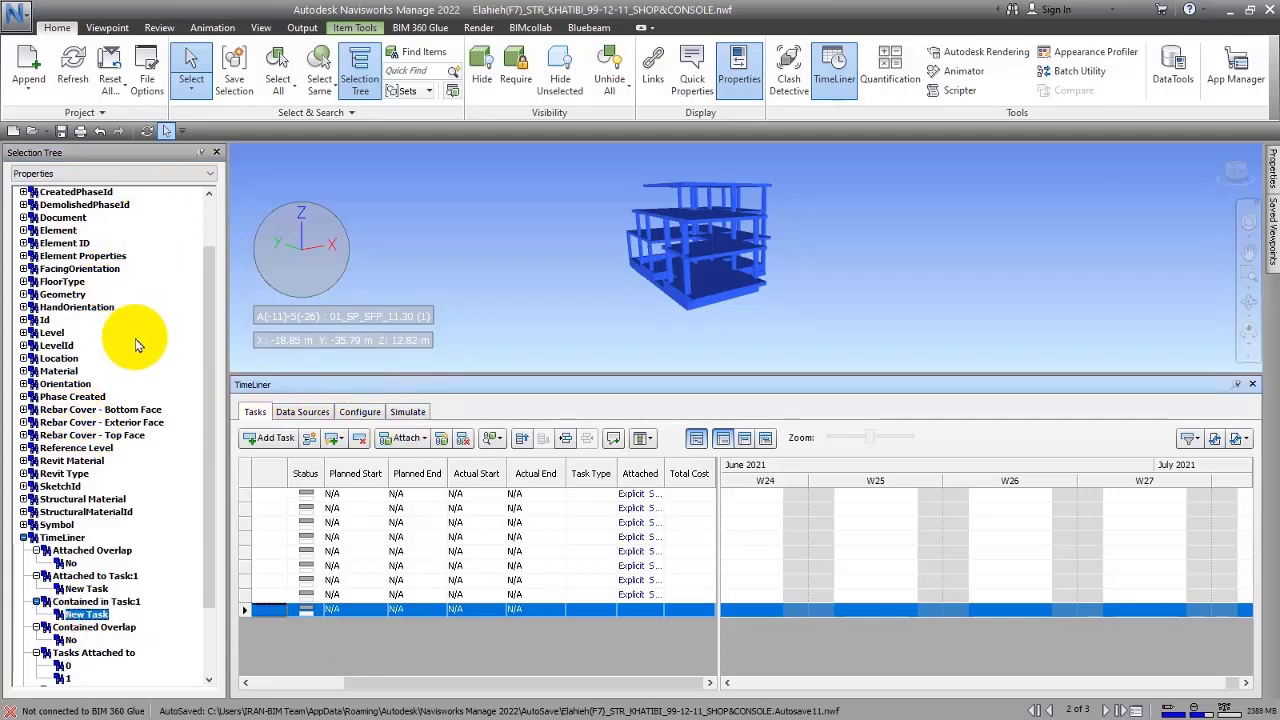
- Select elements with Level properties and expand the Level group
{"action": "left_click", "coordinate": [45, 332]}
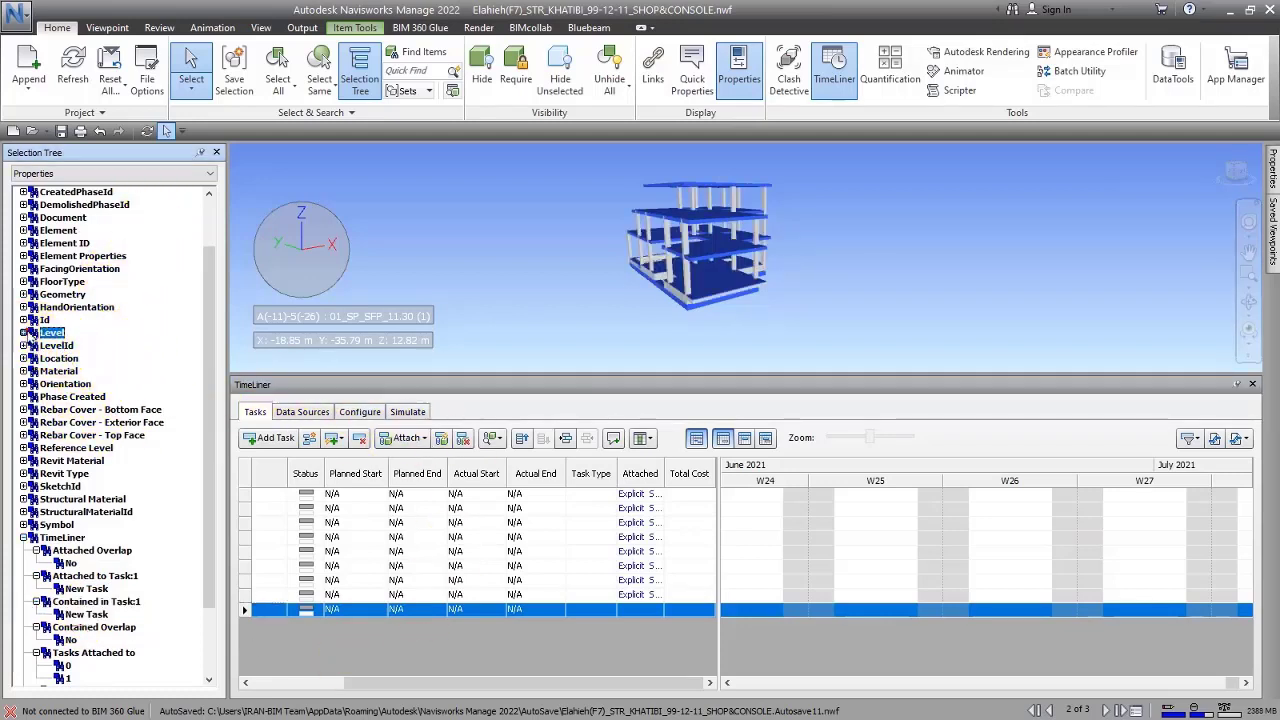
{"action": "left_click", "coordinate": [23, 332]}
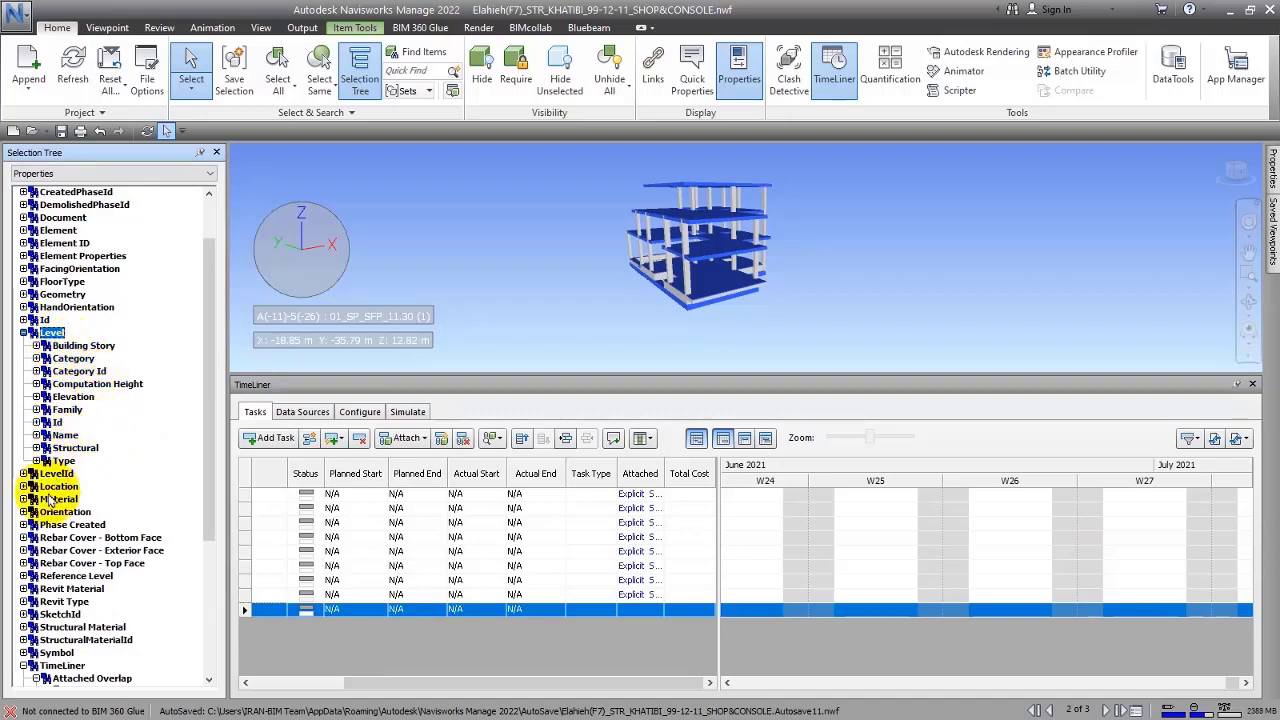
{"action": "scroll", "coordinate": [50, 500], "scroll_direction": "down", "scroll_amount": 3}
{"action": "scroll", "coordinate": [60, 586], "scroll_direction": "down", "scroll_amount": 2}
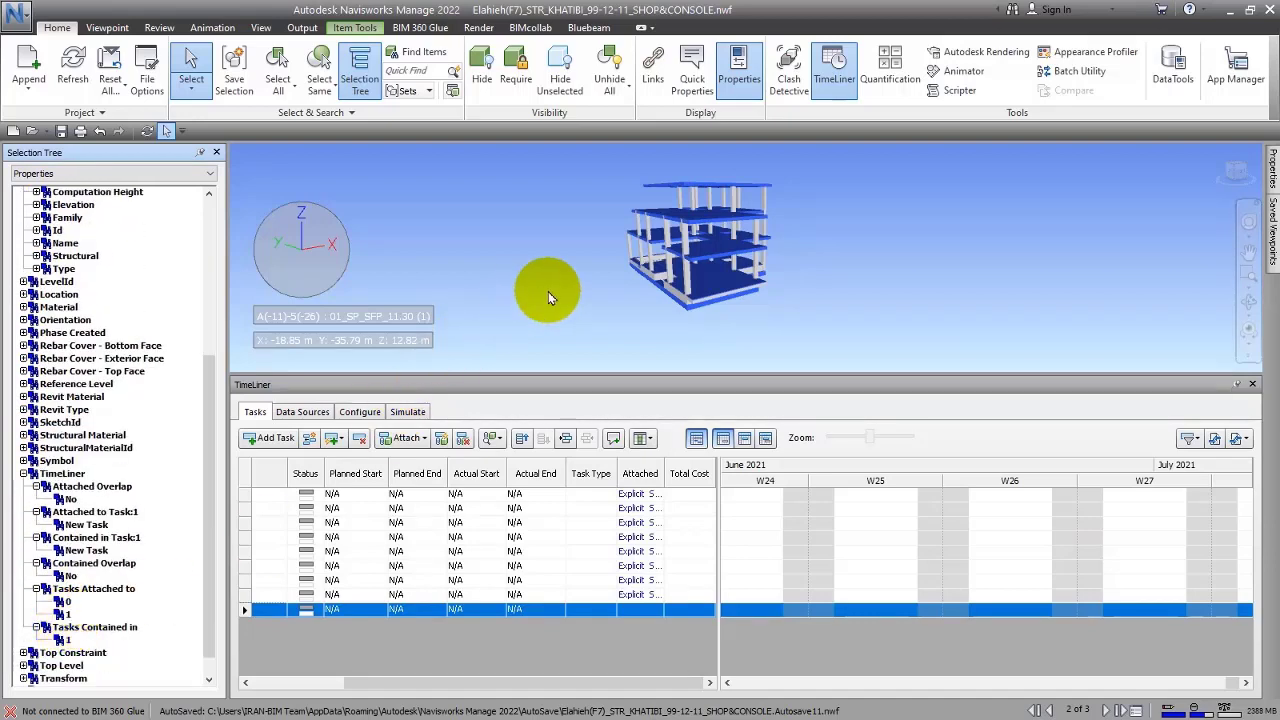
{"action": "scroll", "coordinate": [85, 450], "scroll_direction": "up", "scroll_amount": 5}
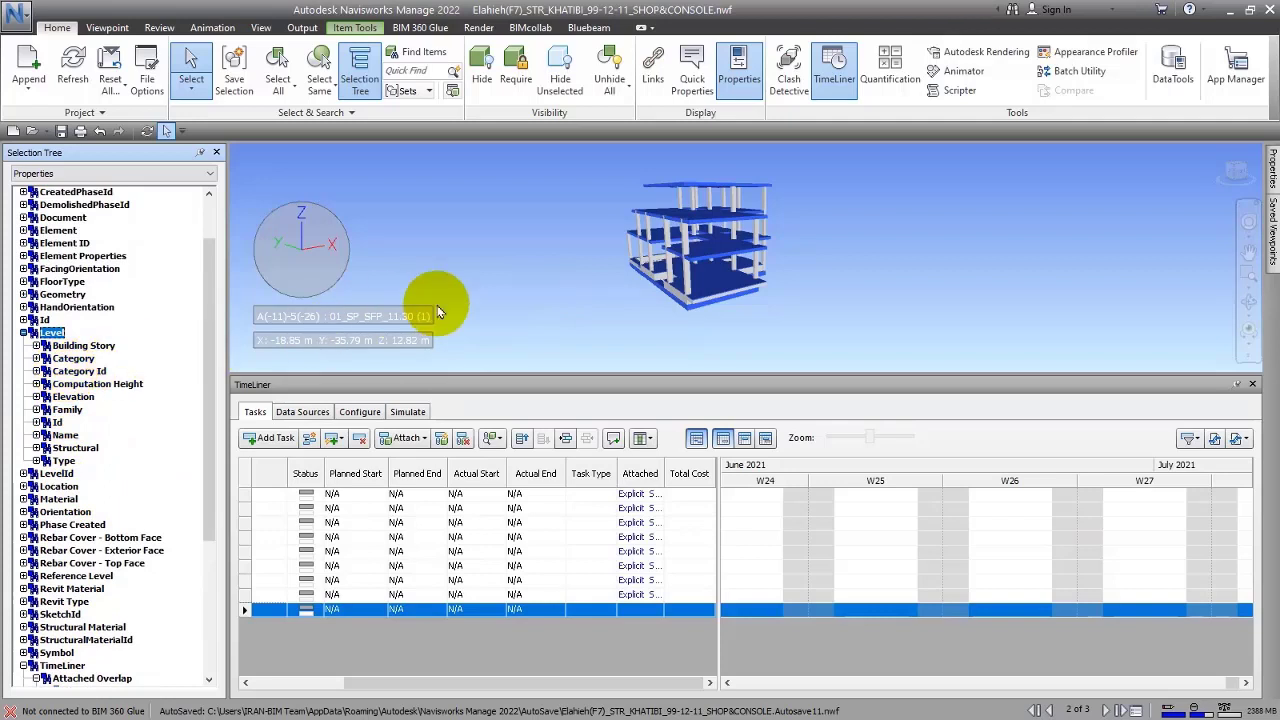
{"action": "mouse_move", "coordinate": [437, 305]}
{"action": "middle_mouse_down", "text": "shift"}
{"action": "mouse_move", "coordinate": [420, 229]}
{"action": "mouse_move", "coordinate": [428, 300]}
{"action": "middle_mouse_up", "text": "shift"}
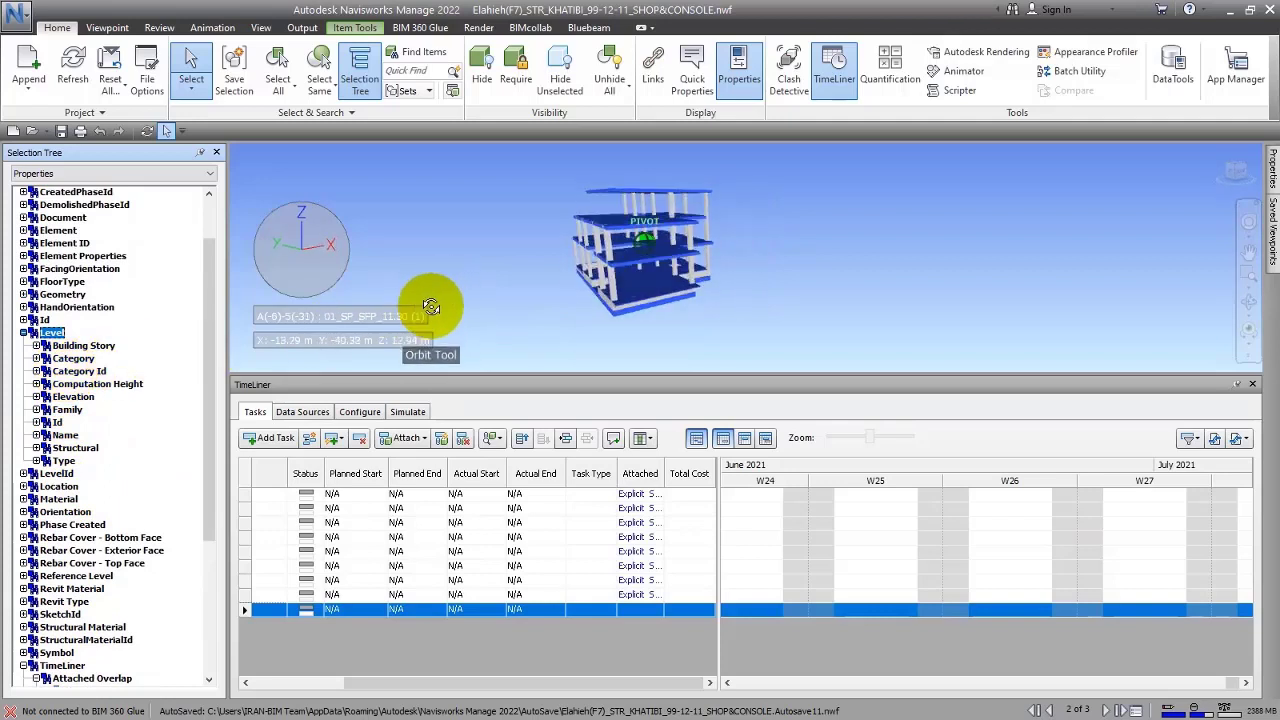
- Select slabs by level name, including 01_SP_FF_6.30, 01_SP_SF_10.10 and 01_SP_GF_1.45
{"action": "left_click", "coordinate": [95, 345]}
{"action": "left_click", "coordinate": [36, 435]}
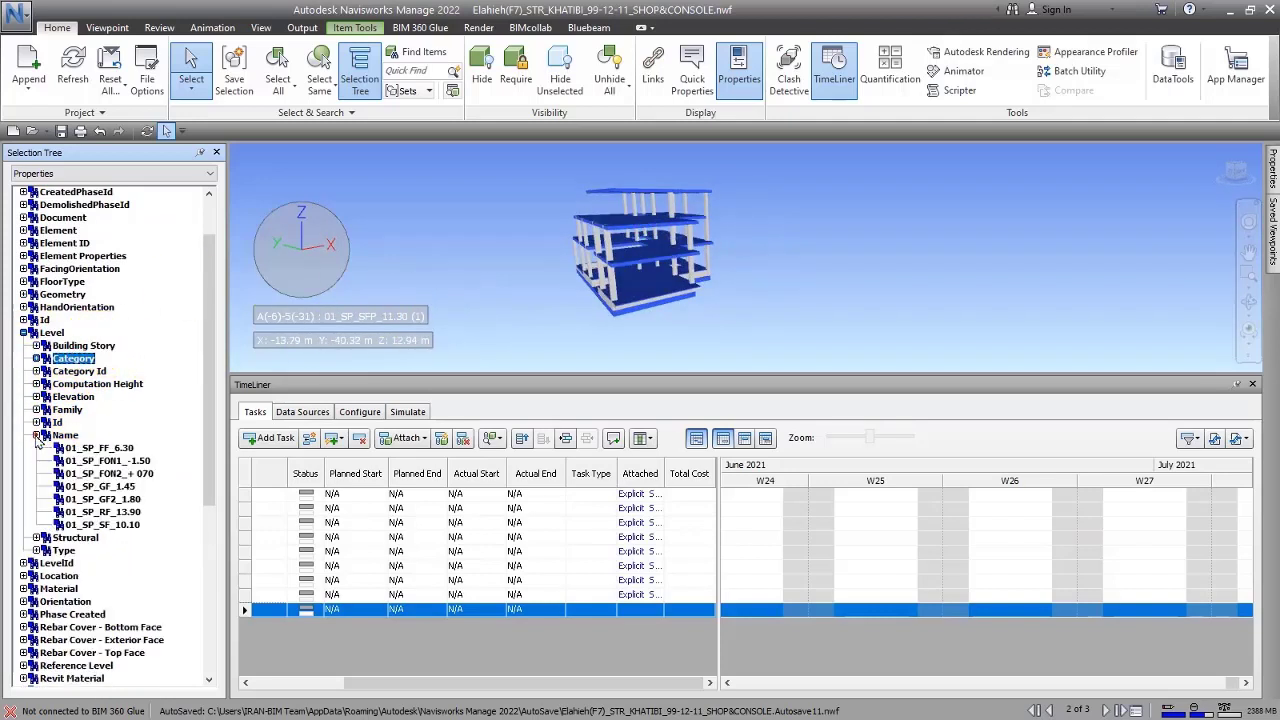
{"action": "left_click", "coordinate": [100, 447]}
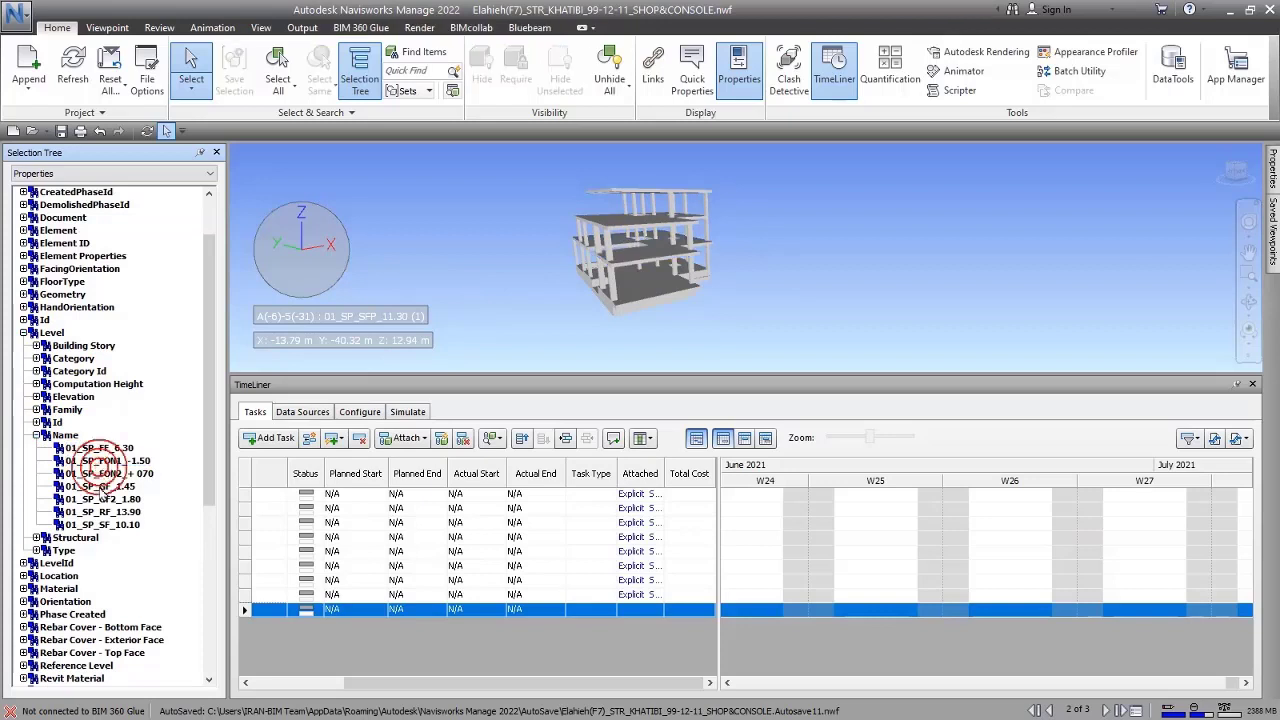
{"action": "left_click", "coordinate": [100, 524]}
{"action": "left_click", "coordinate": [106, 511]}
{"action": "left_click", "coordinate": [106, 473]}
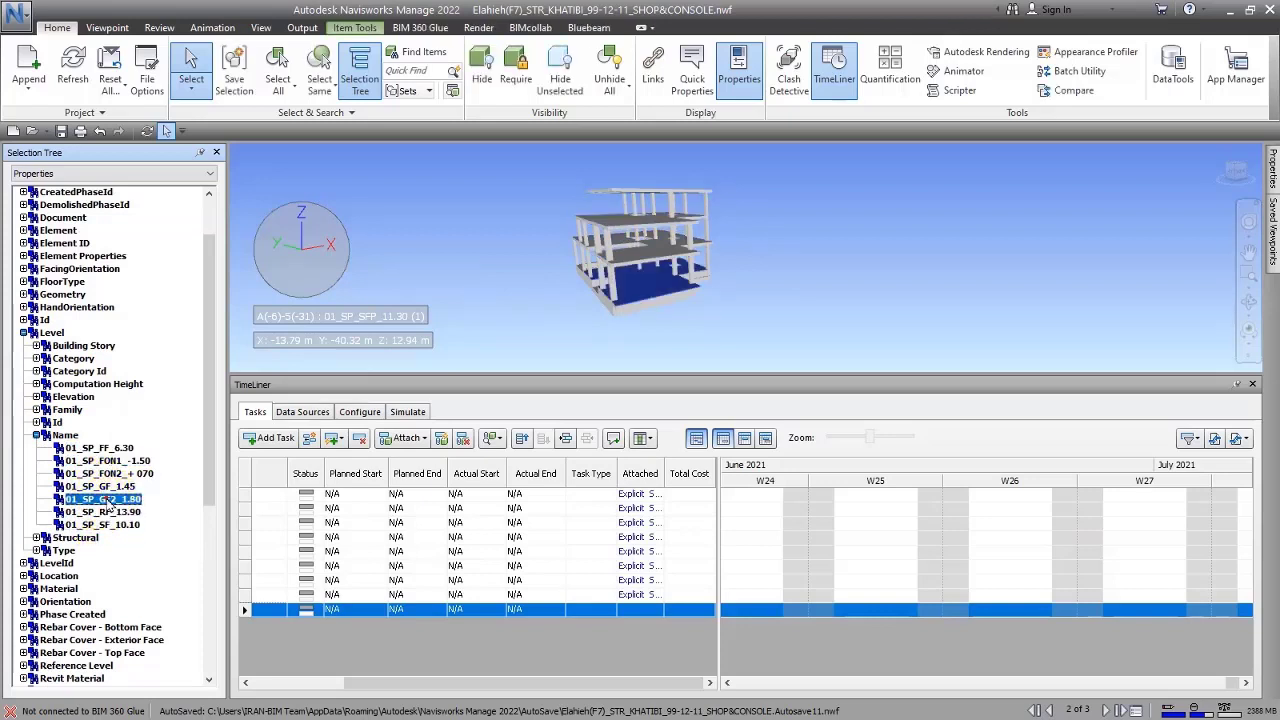
{"action": "left_click", "coordinate": [106, 486]}
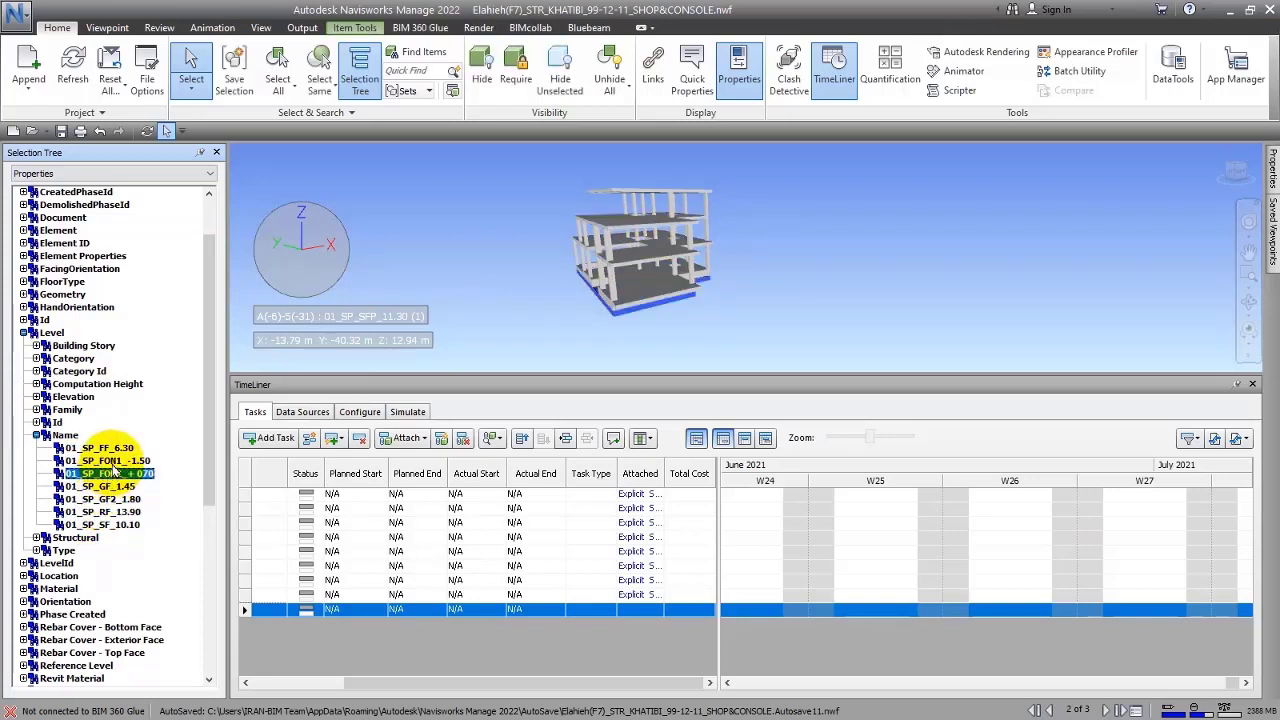
{"action": "left_click", "coordinate": [112, 449]}
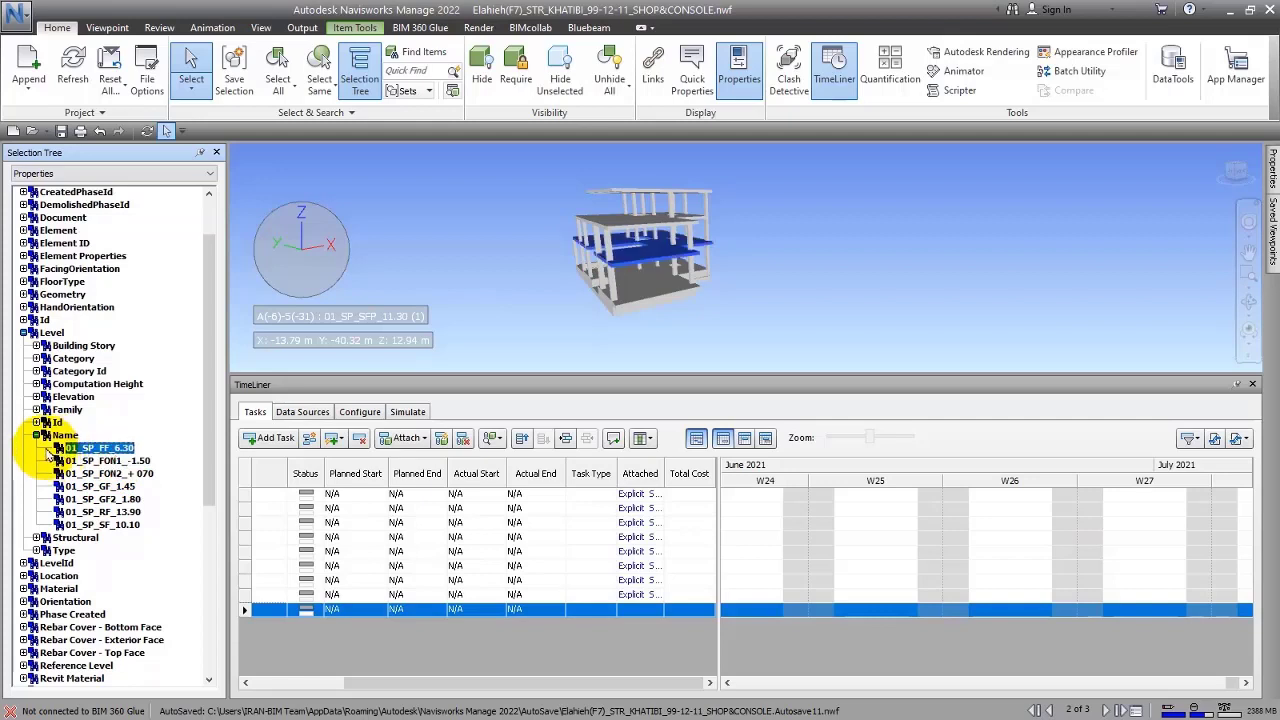
- Select levels by Id: 155658, 155632 and 155580
{"action": "left_click", "coordinate": [35, 421]}
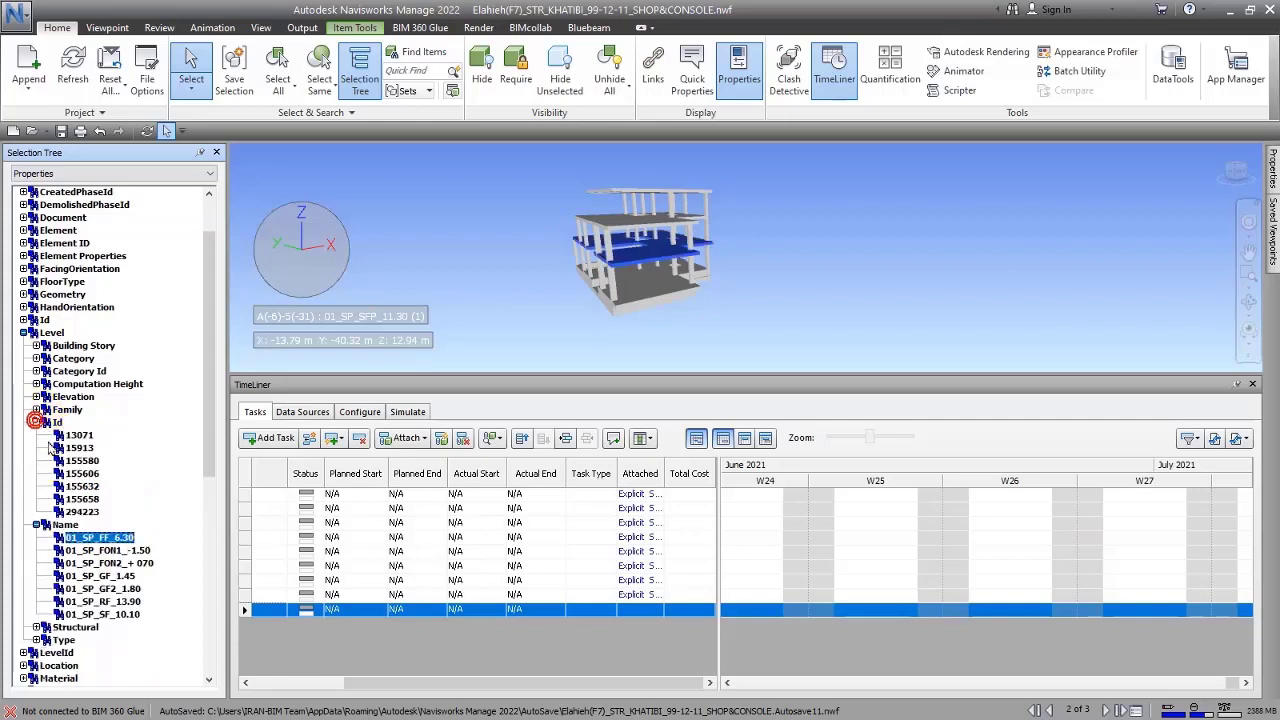
{"action": "left_click", "coordinate": [83, 498]}
{"action": "left_click", "coordinate": [83, 486]}
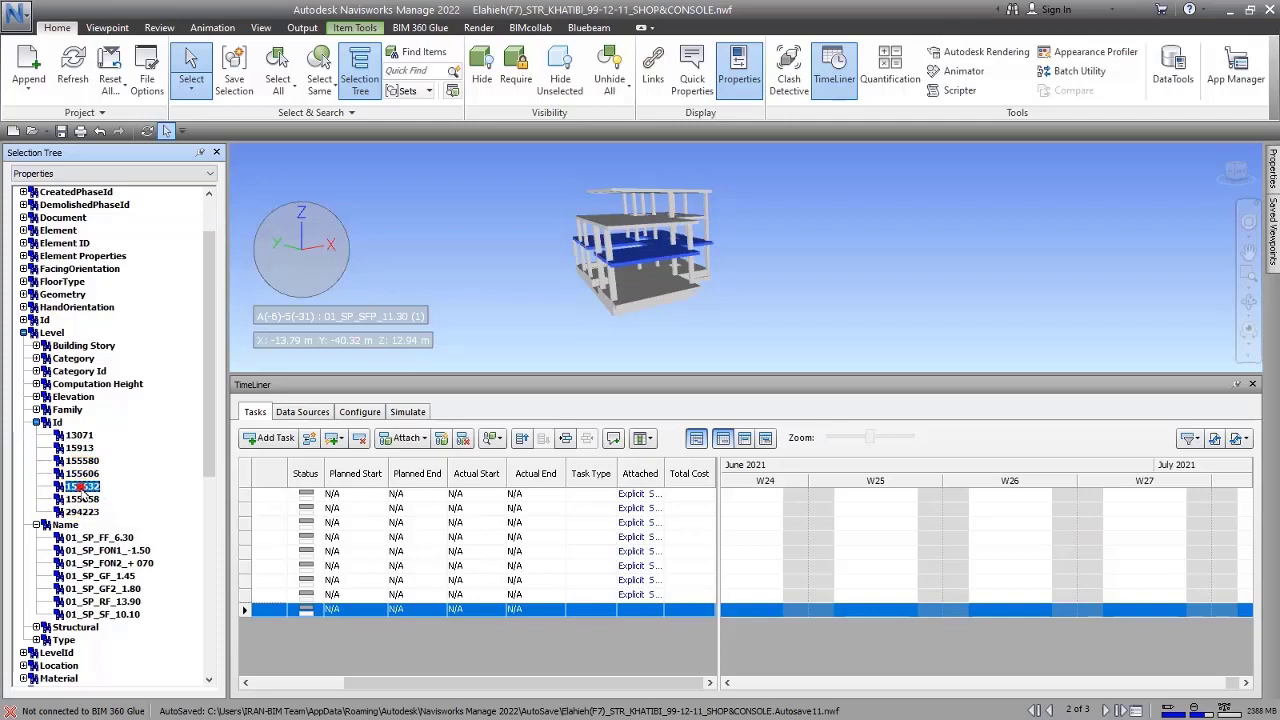
{"action": "left_click", "coordinate": [82, 460]}
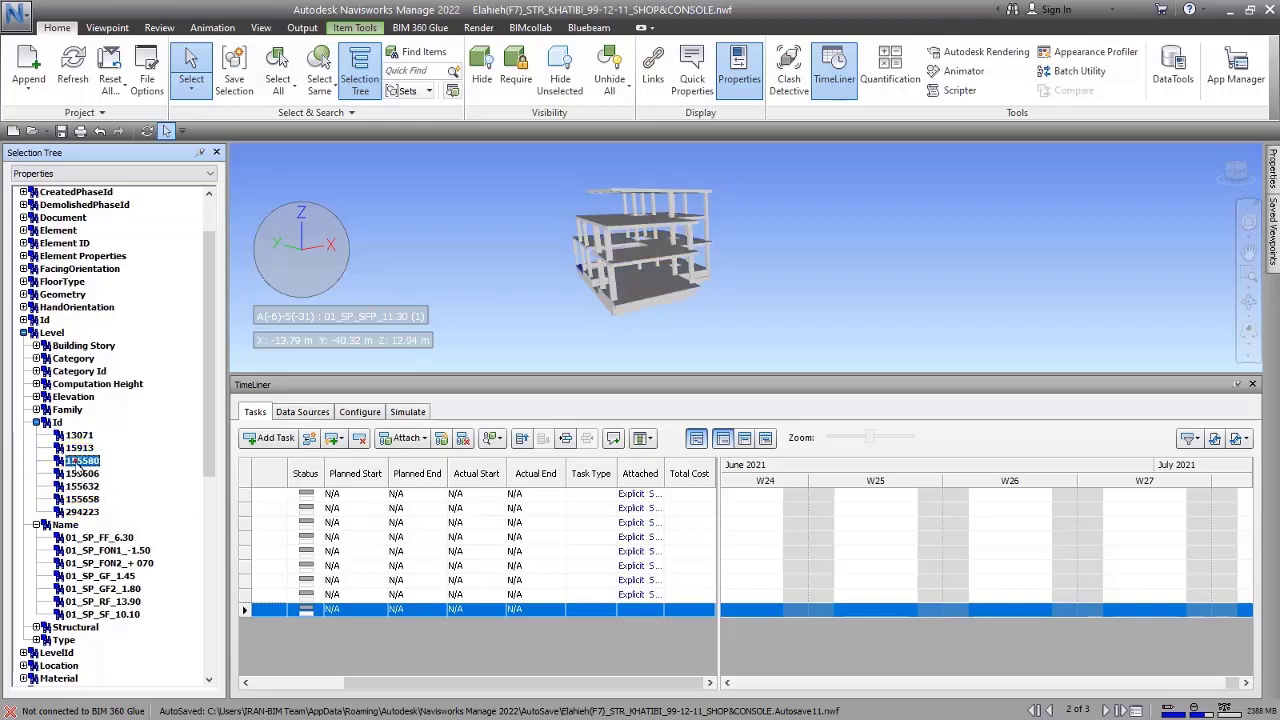
- Select levels by elevation: -4.92, 20.67 and the 45.60 roof
{"action": "left_click", "coordinate": [35, 396]}
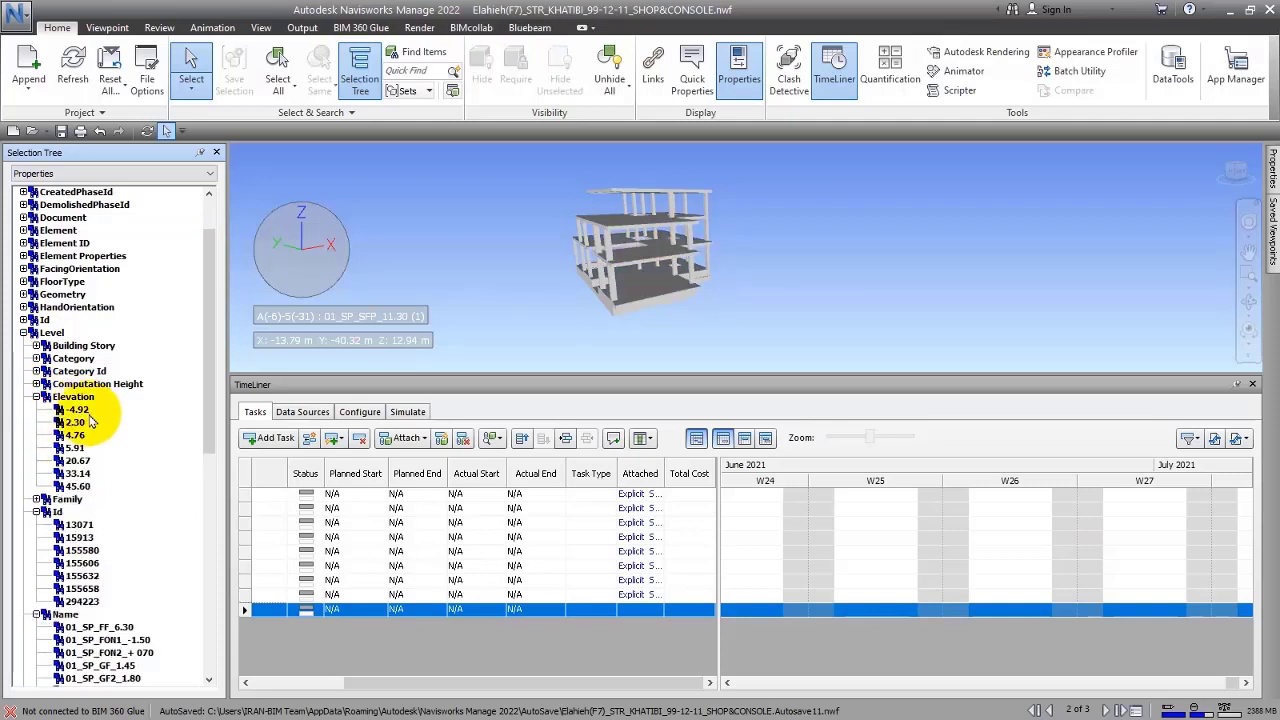
{"action": "left_click", "coordinate": [77, 410]}
{"action": "left_click", "coordinate": [75, 448]}
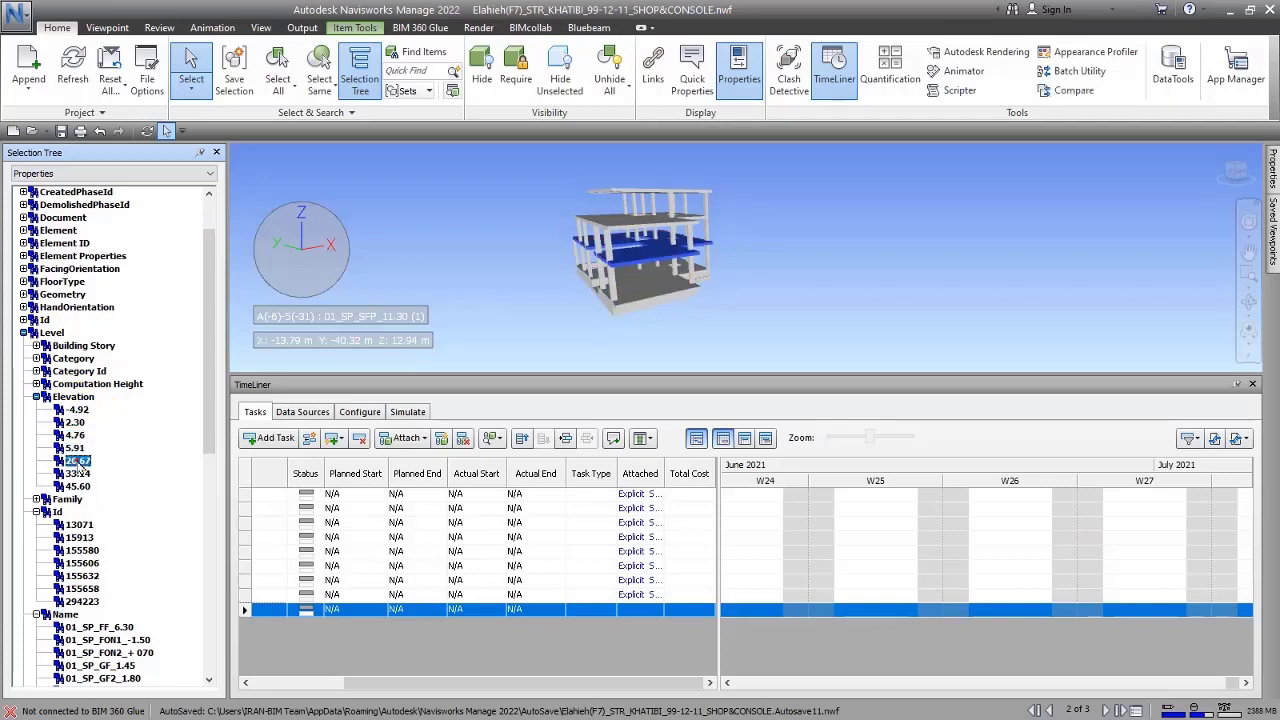
{"action": "left_click", "coordinate": [77, 473]}
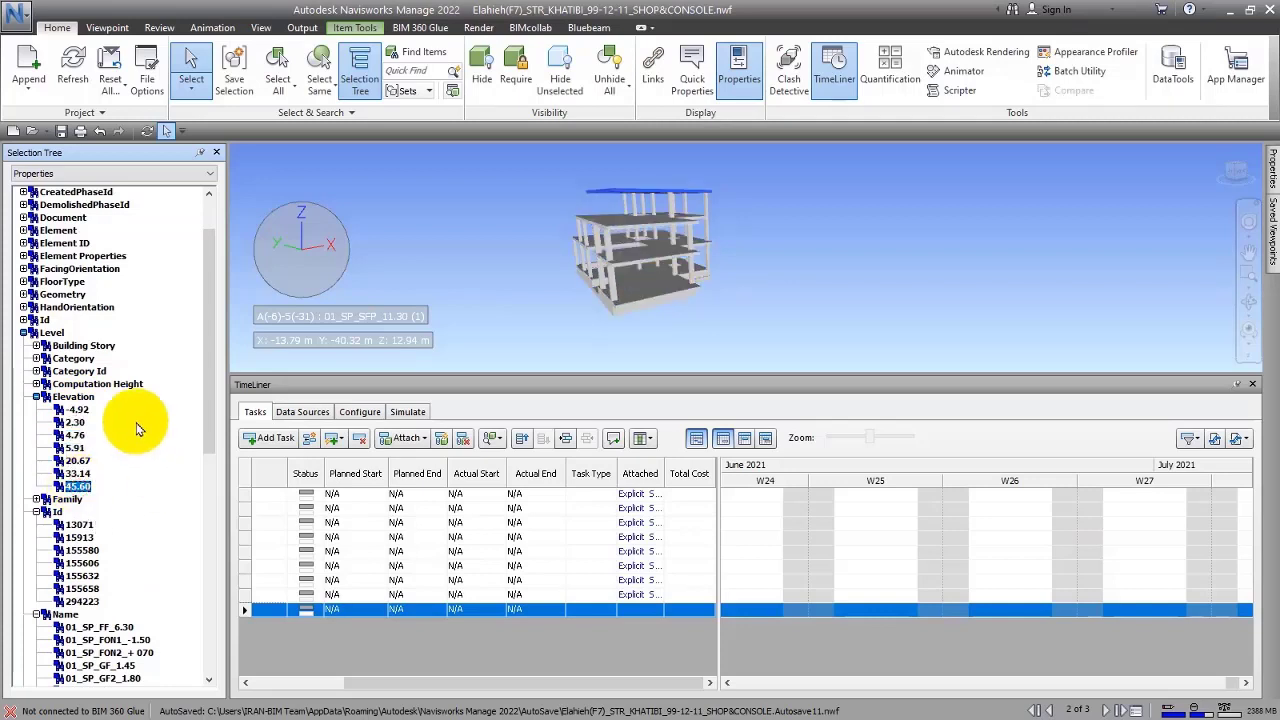